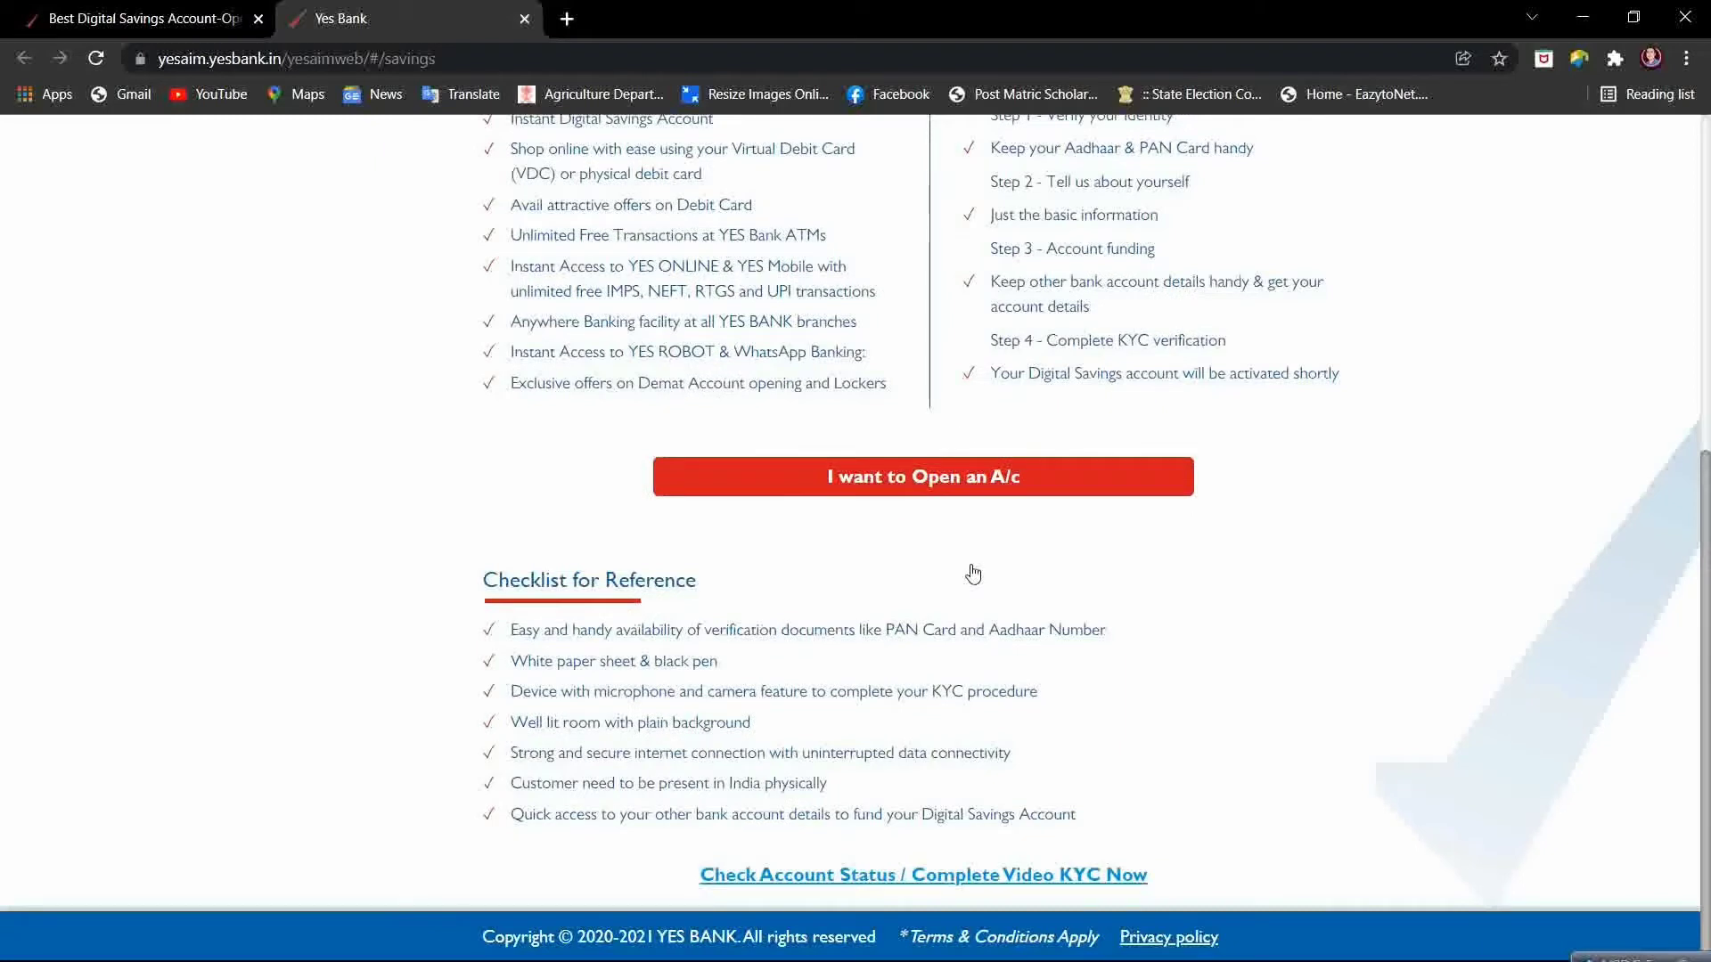
Start a savings account application and enter the applicant's mobile number.
{"action": "left_click", "coordinate": [959, 473]}
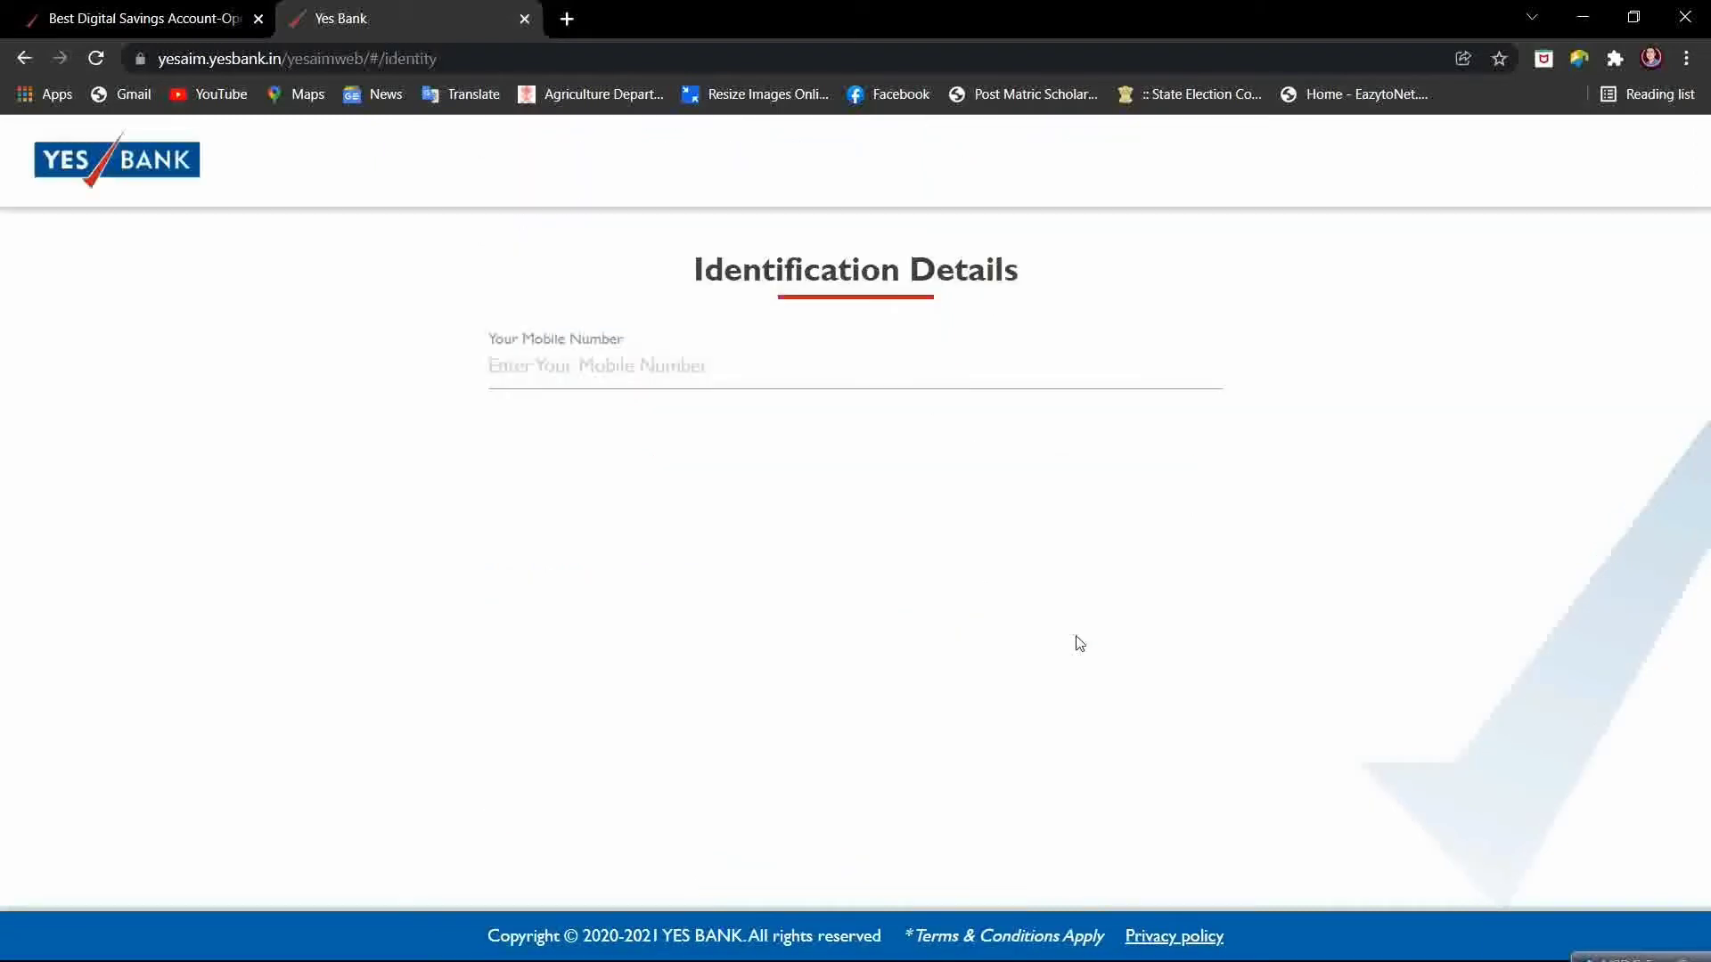
{"action": "left_click", "coordinate": [730, 374]}
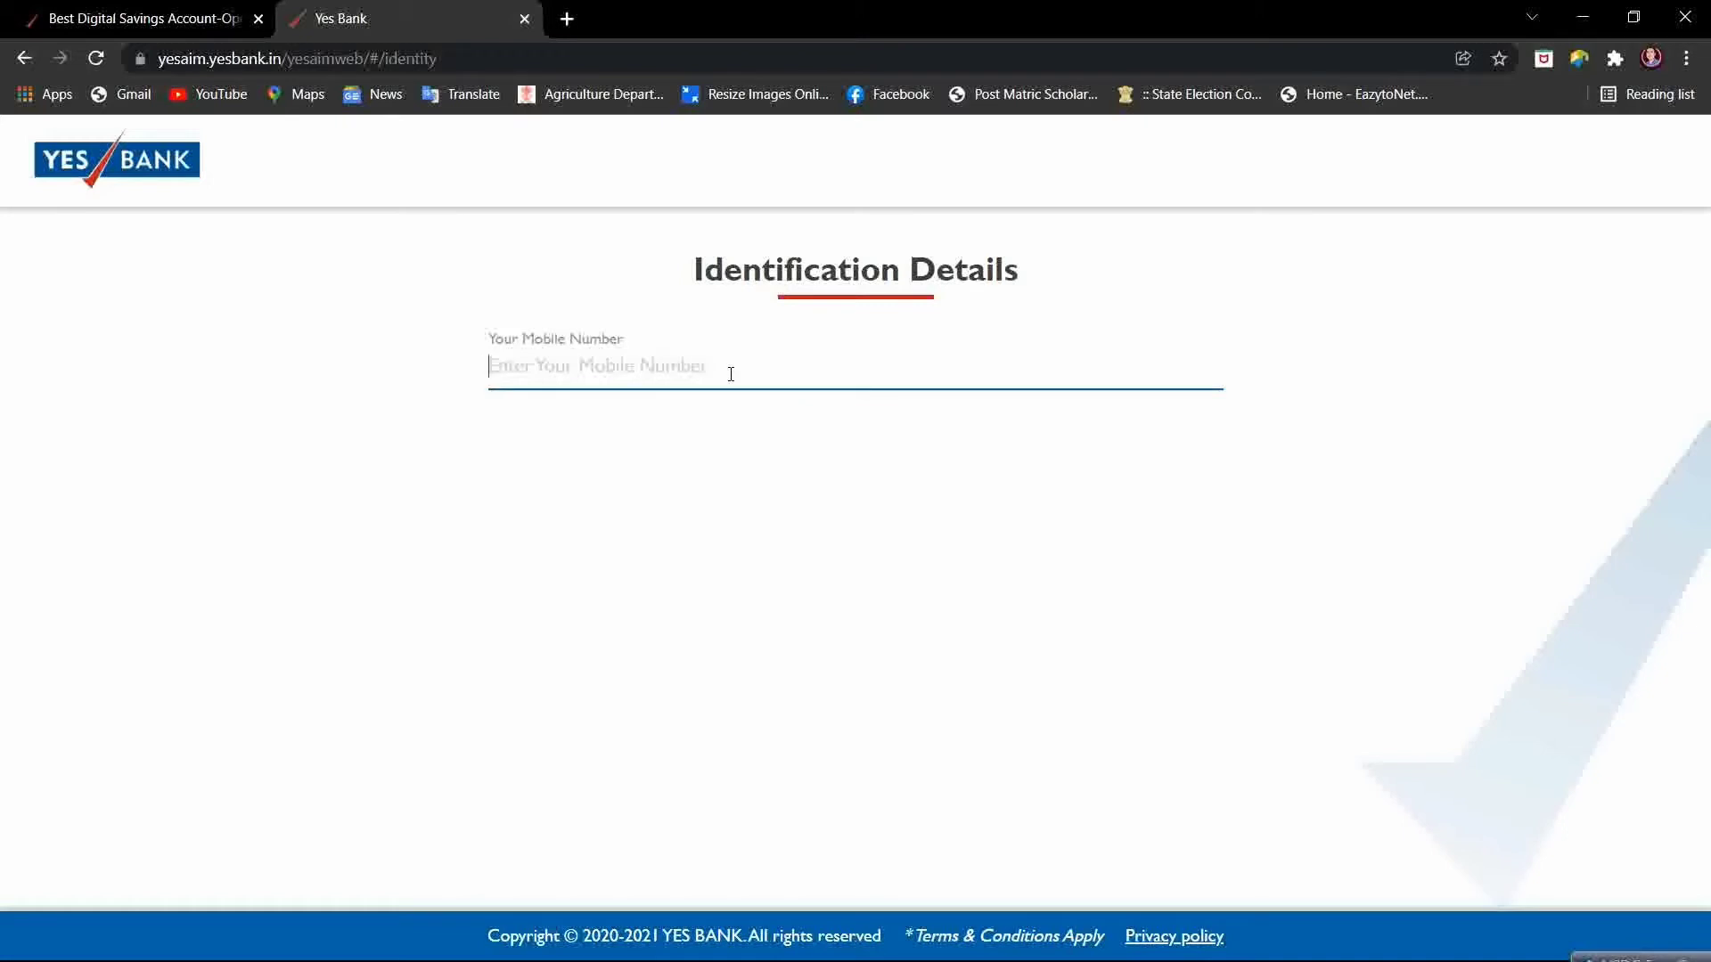
{"action": "type", "text": "96"}
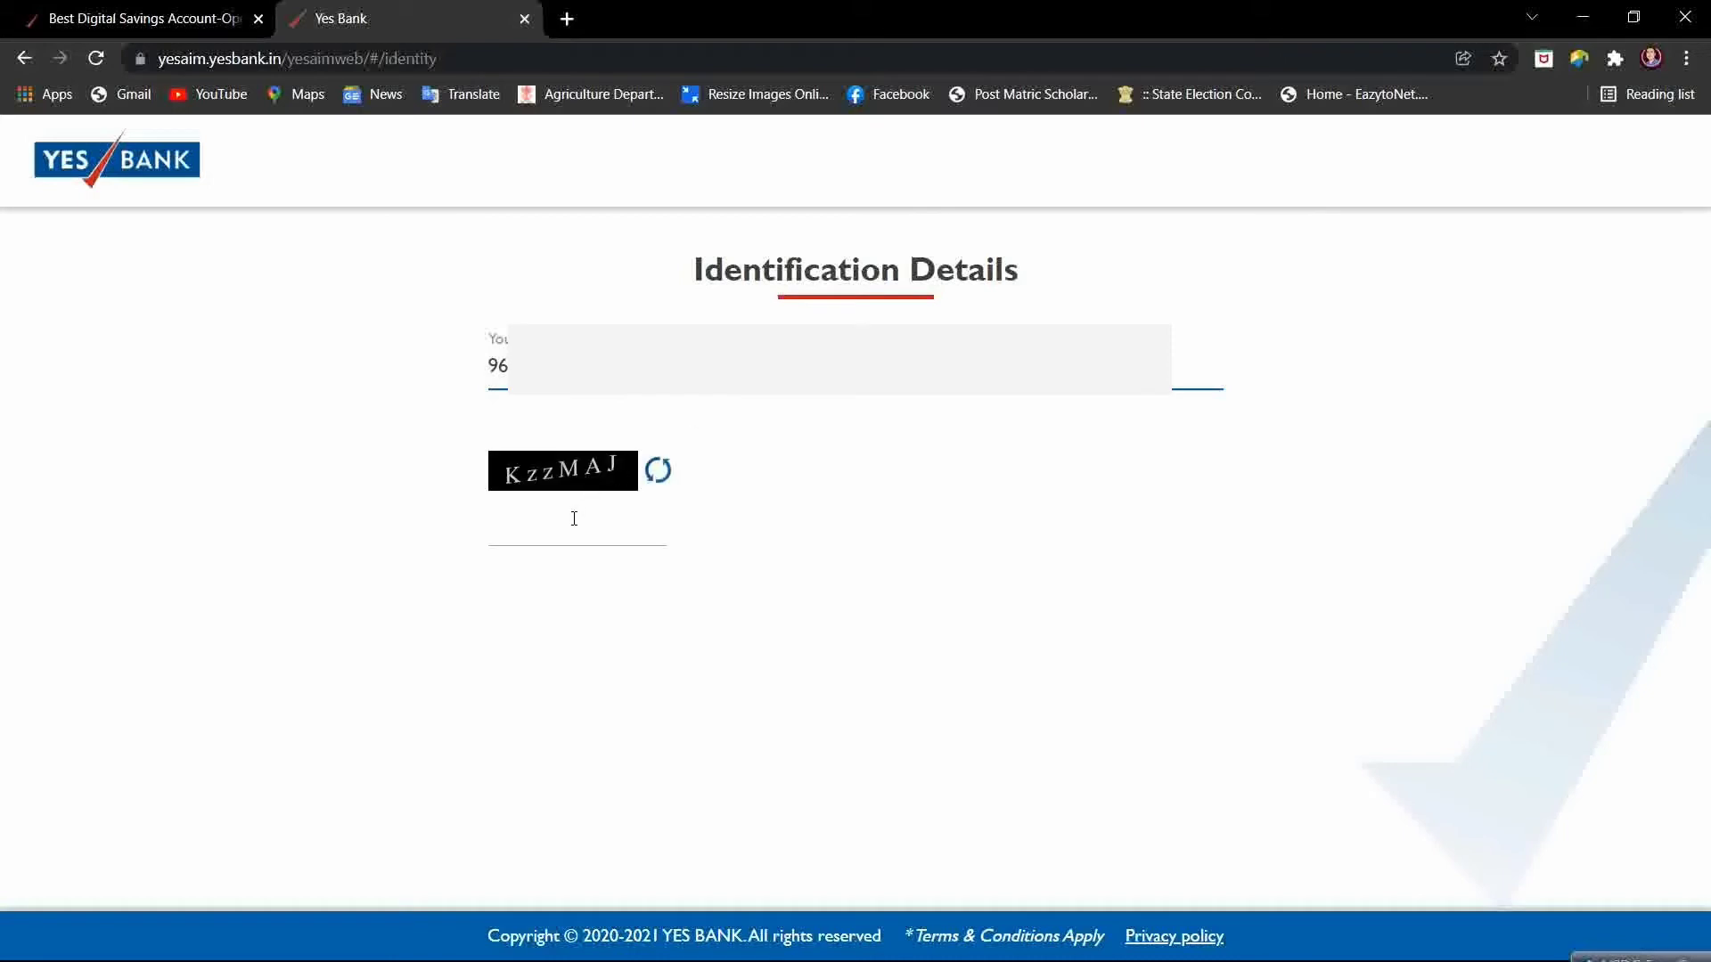
Enter the on-screen captcha and the one-time code sent to the mobile.
{"action": "left_click", "coordinate": [571, 519]}
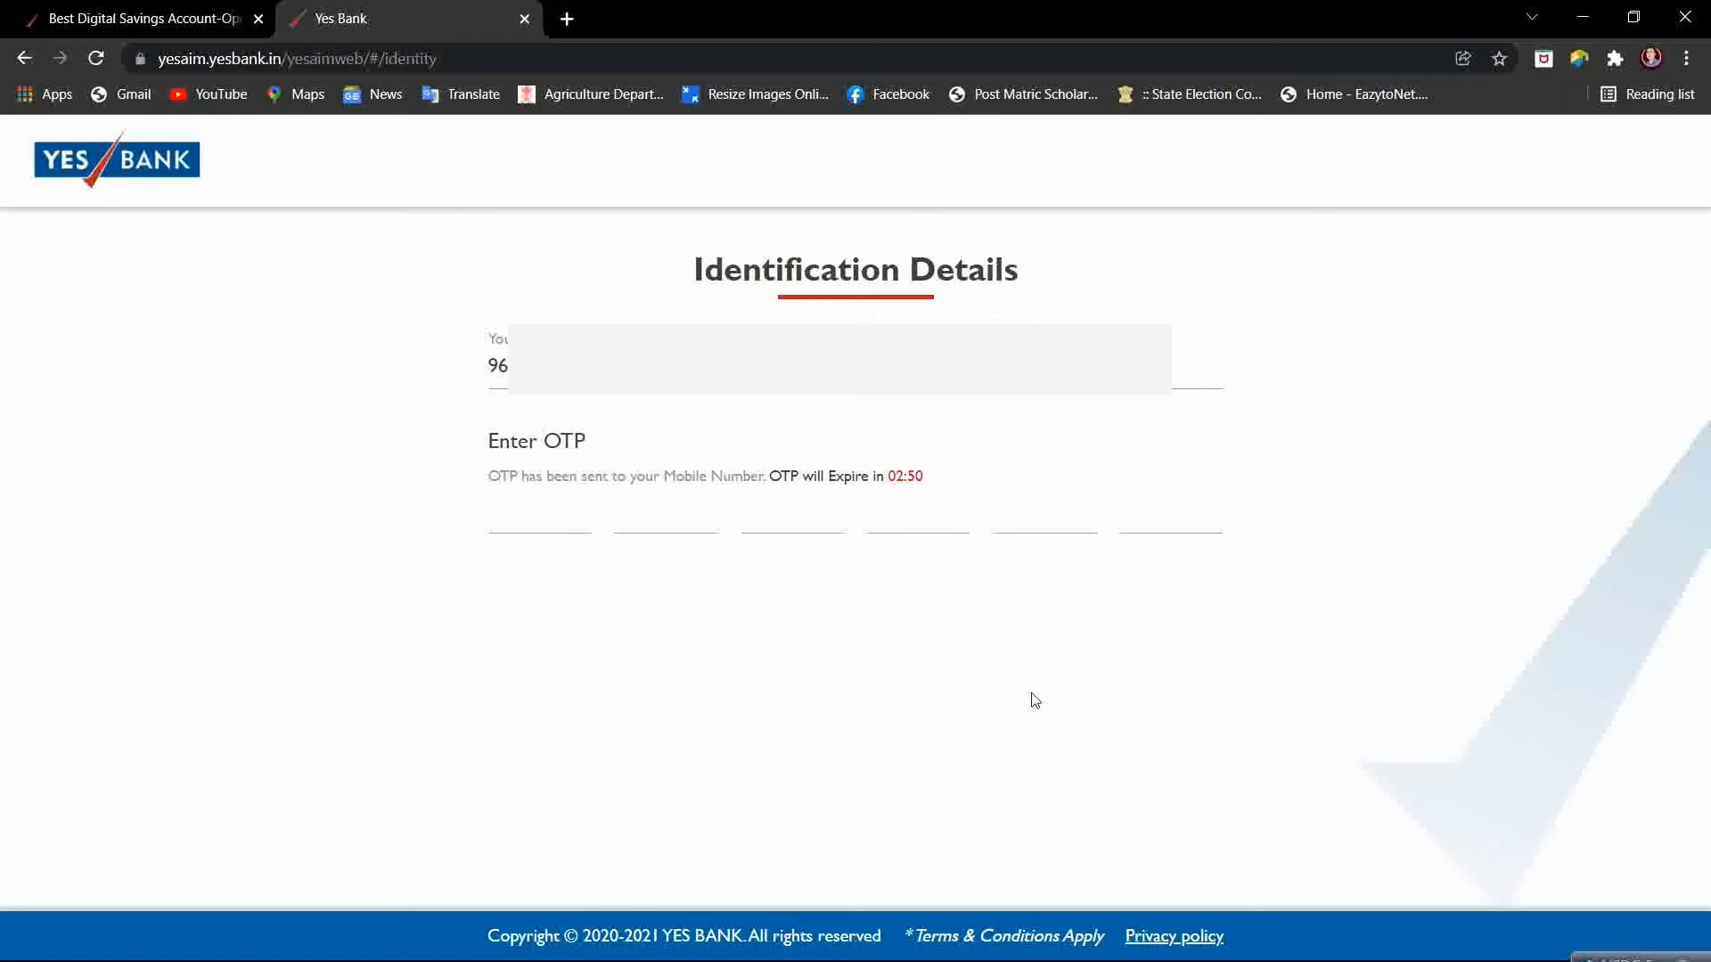
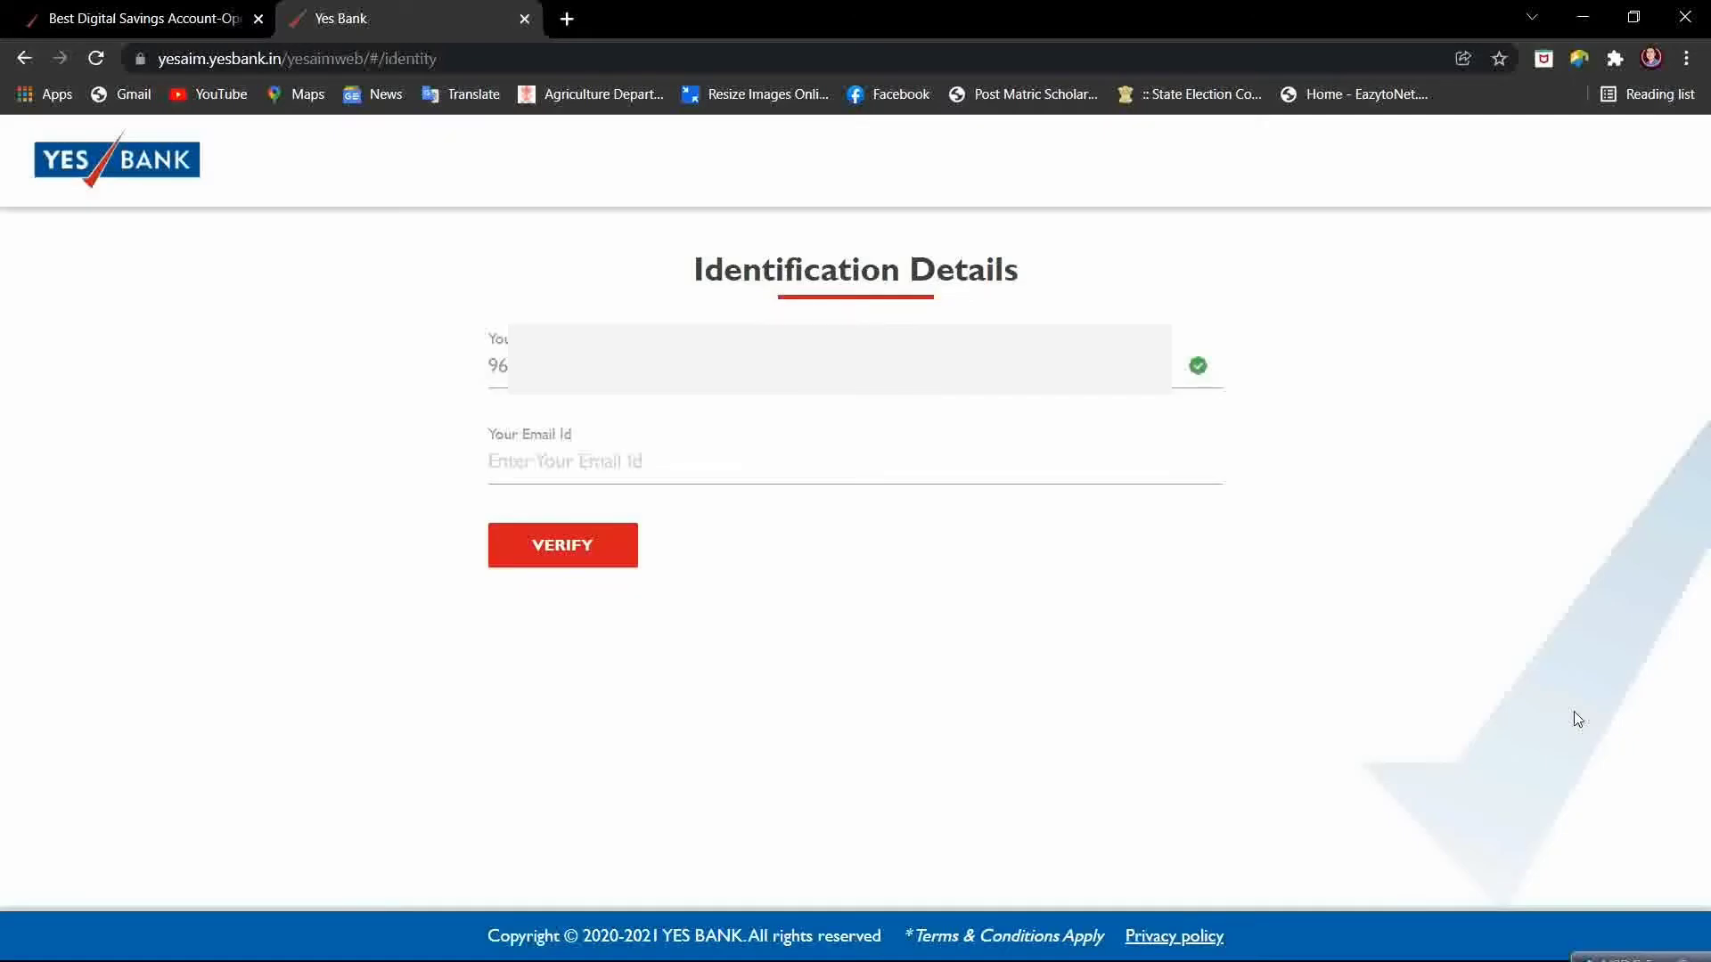
Fill the Email Id from the saved suggestion and send it for verification.
{"action": "left_click", "coordinate": [743, 453]}
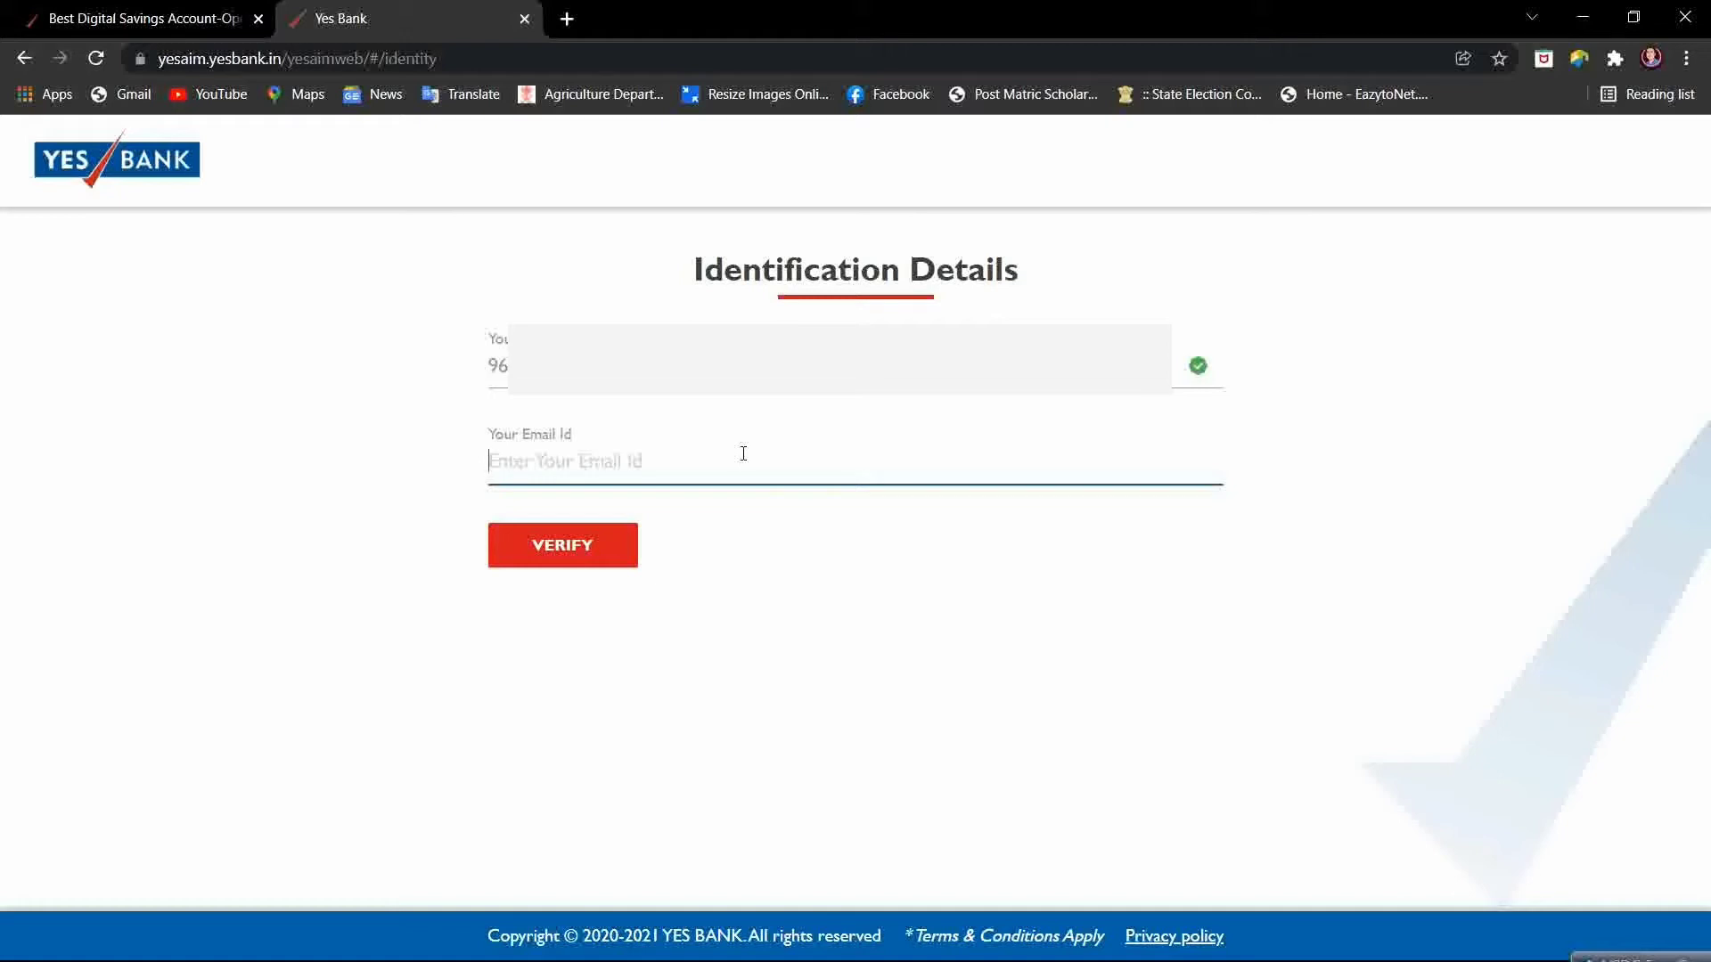
{"action": "type", "text": "ka"}
{"action": "left_click", "coordinate": [847, 570]}
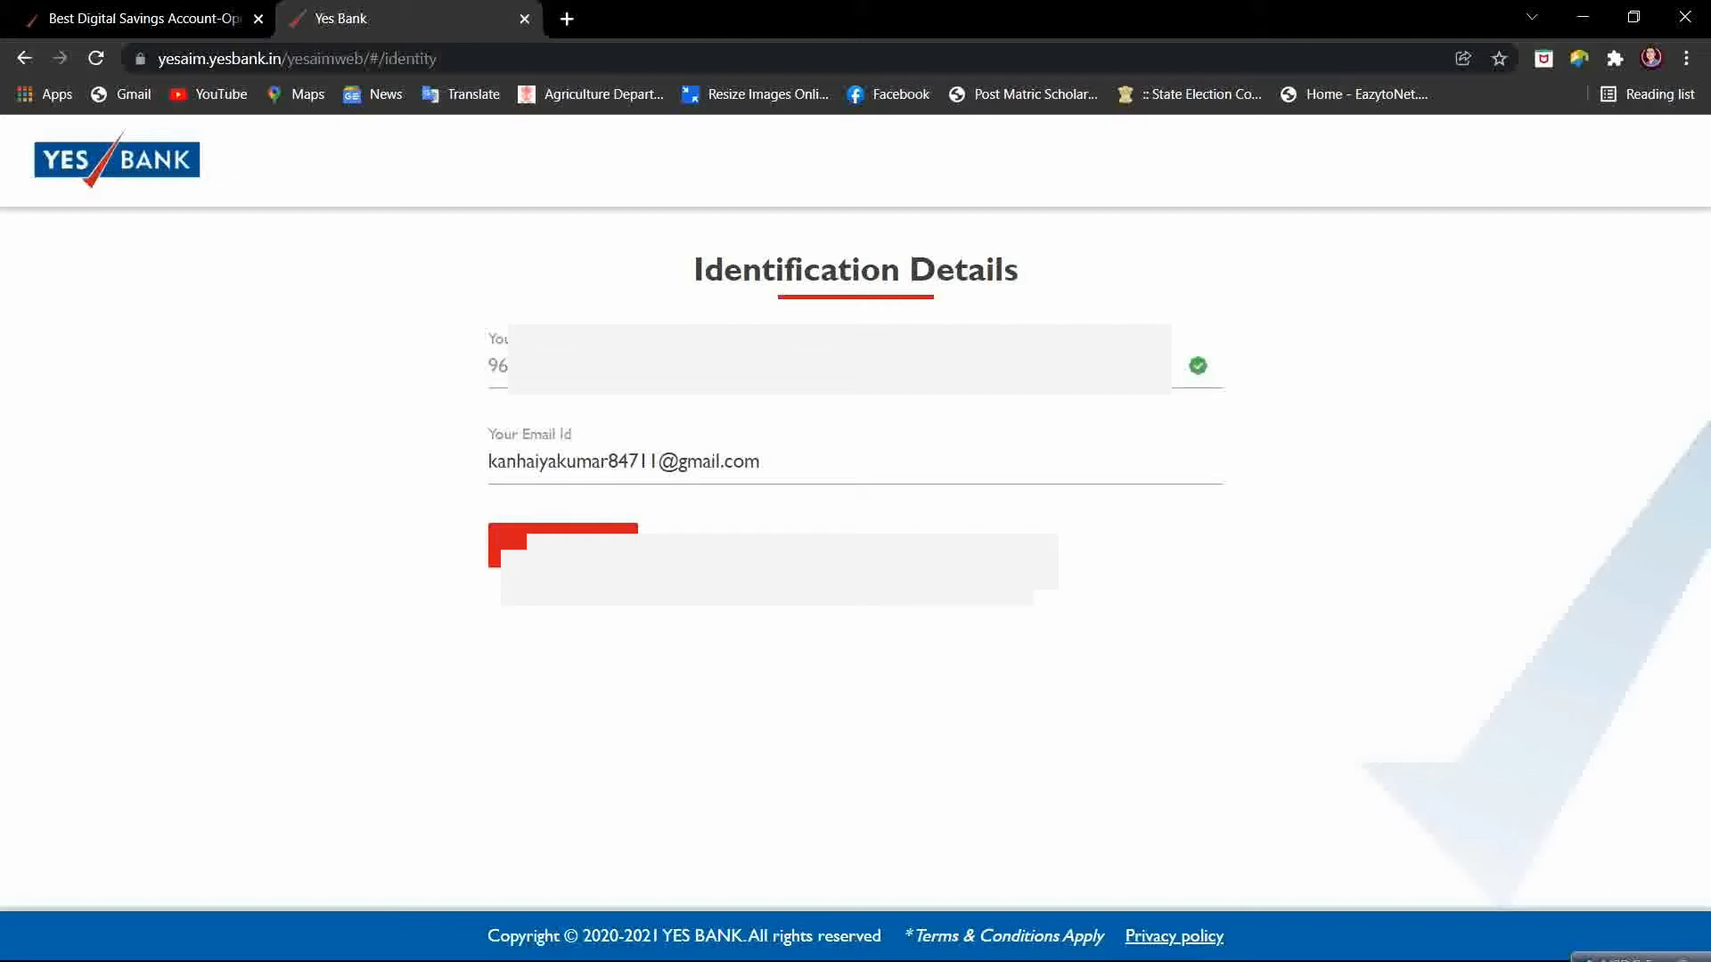
{"action": "left_click", "coordinate": [563, 545]}
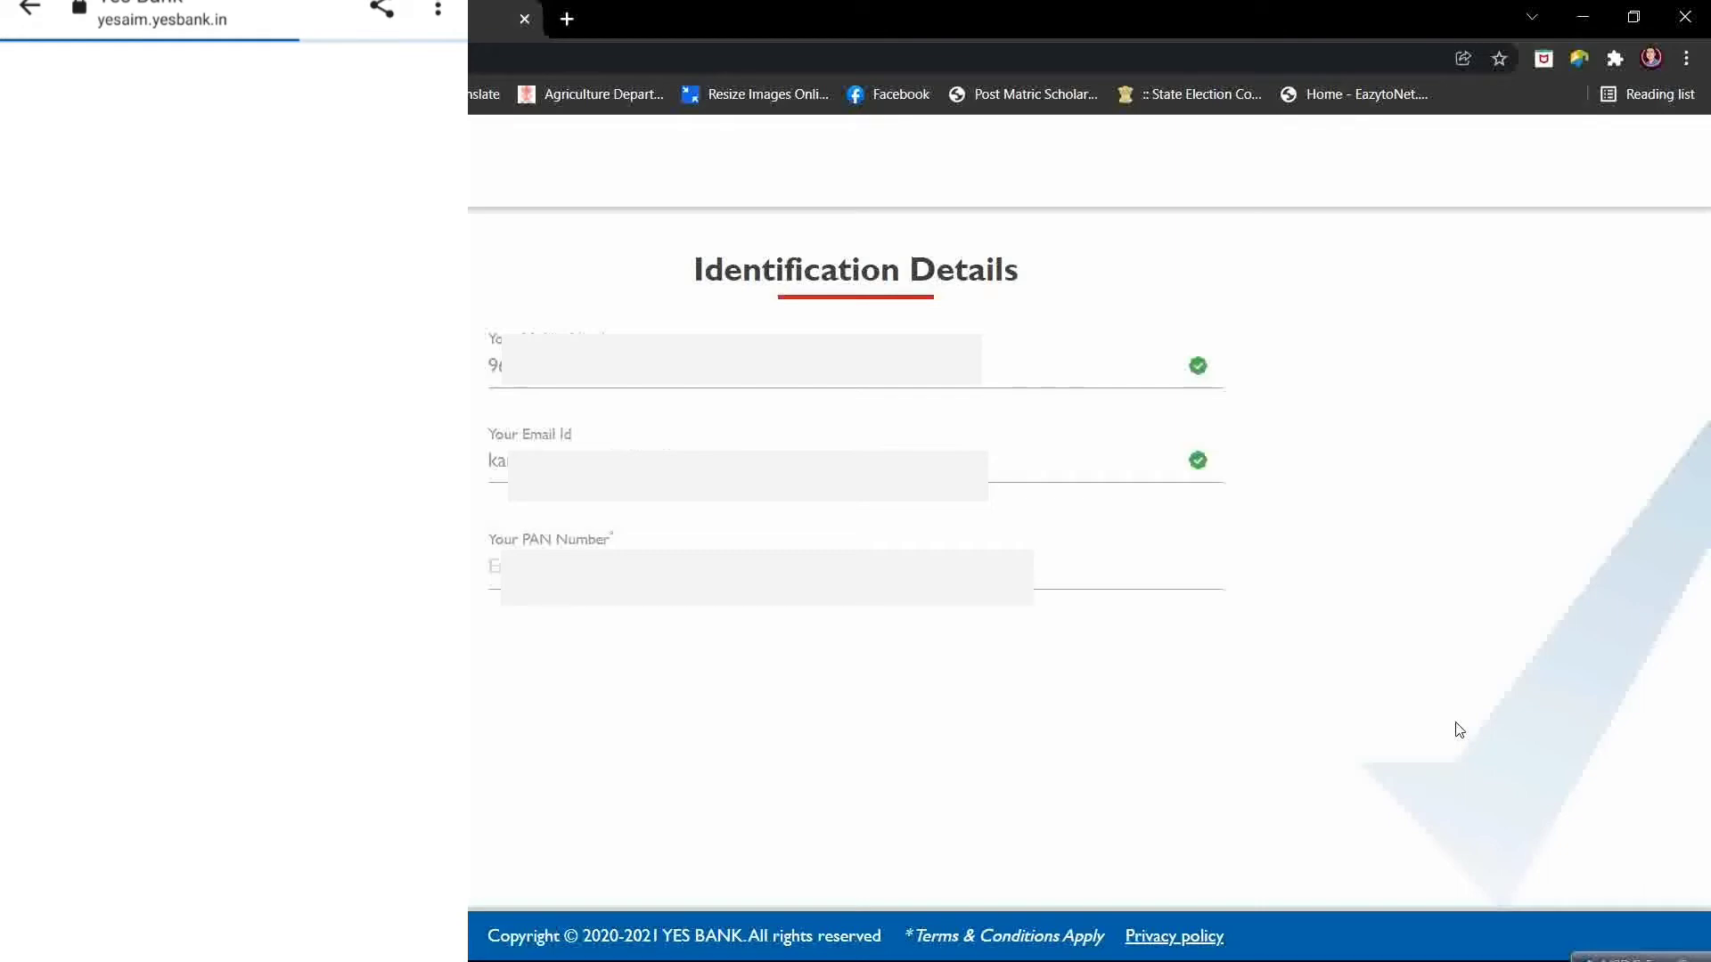
Paste the applicant's PAN number for validation, then enter the Aadhaar number.
{"action": "left_click", "coordinate": [1078, 581]}
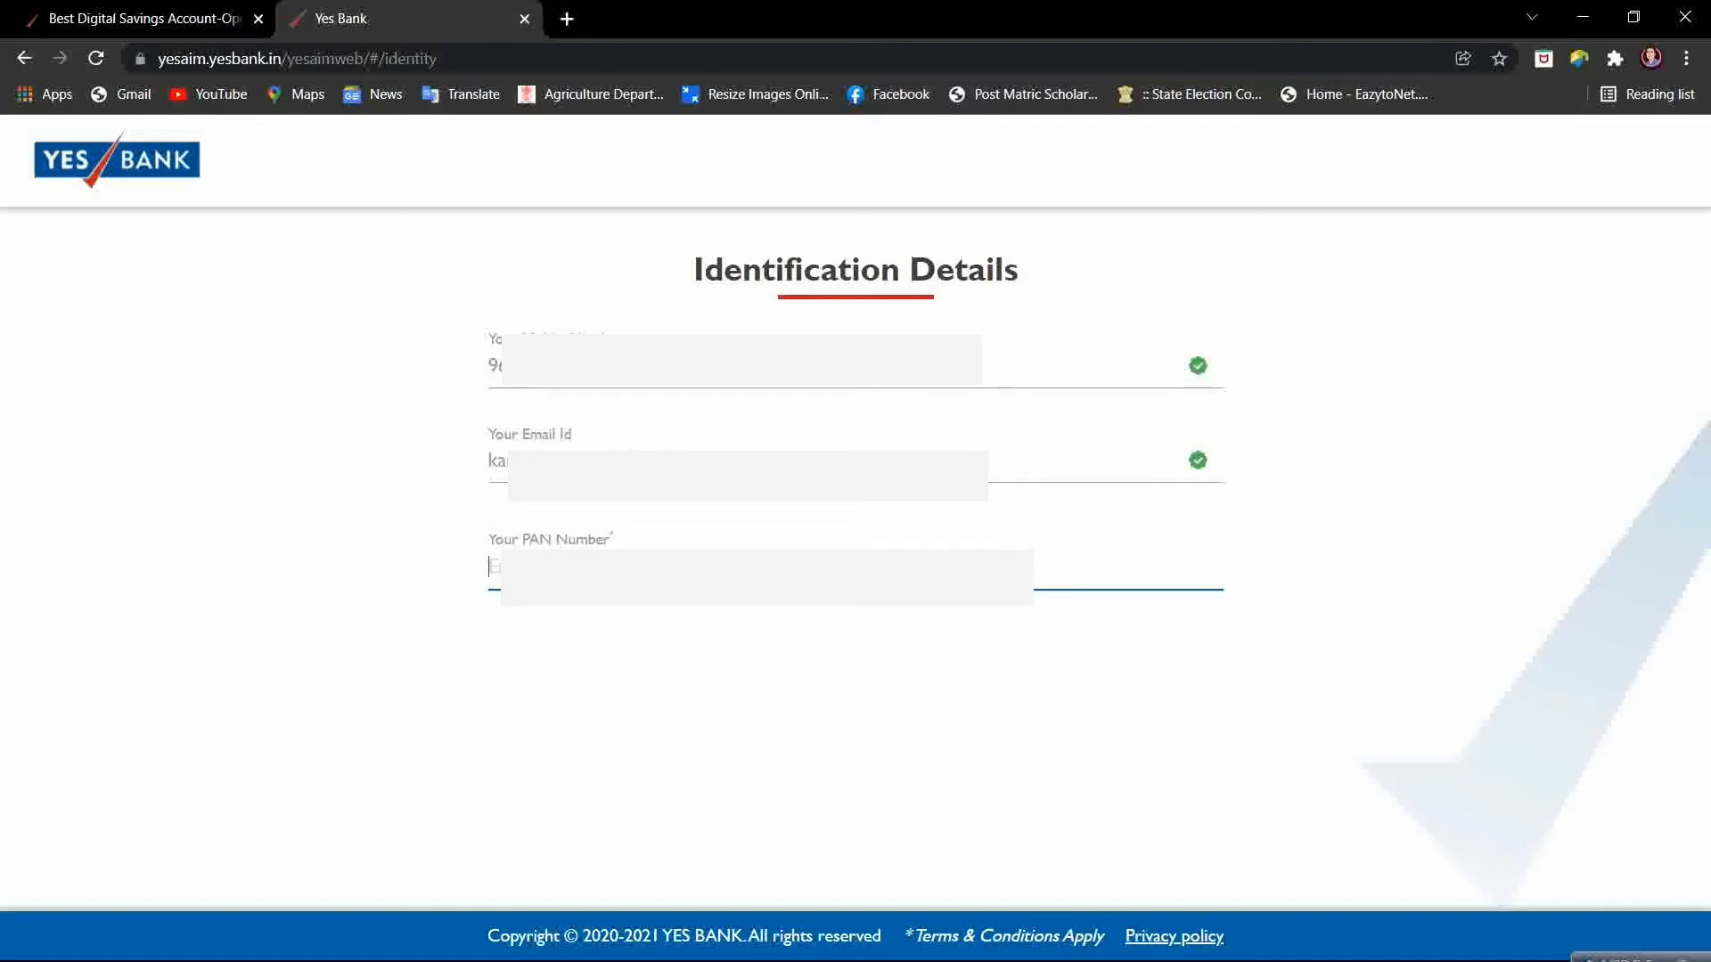
{"action": "key", "text": "ctrl+v"}
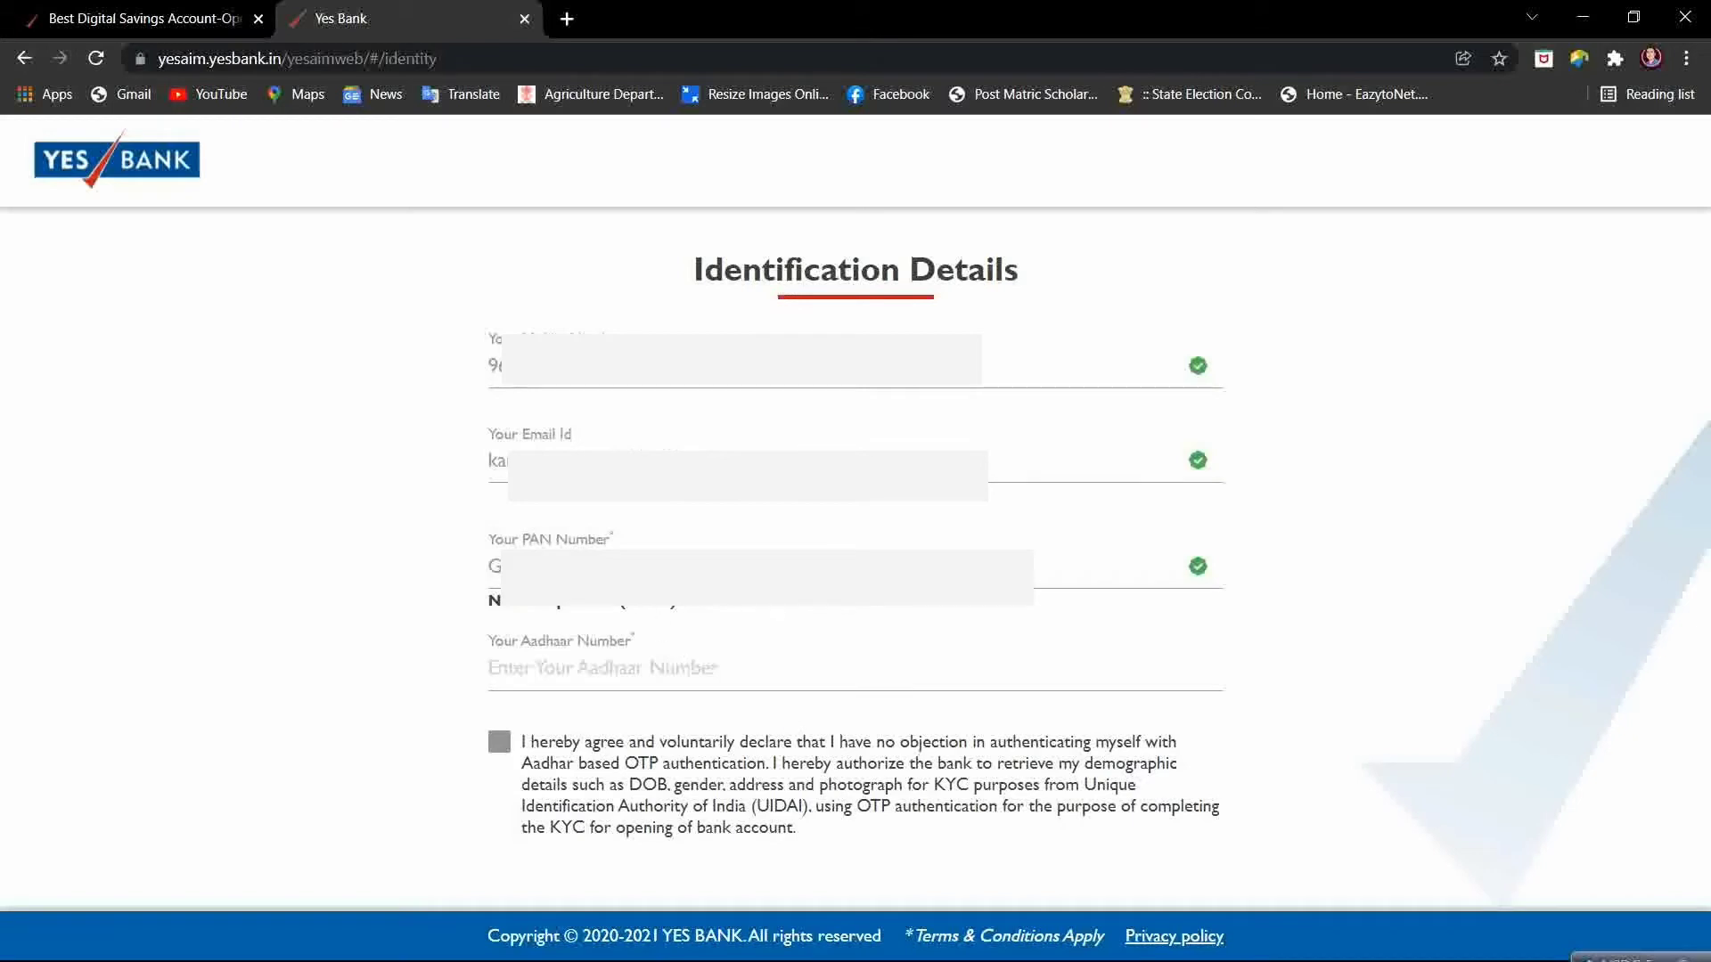
{"action": "left_click_drag", "start_coordinate": [497, 606], "coordinate": [847, 611]}
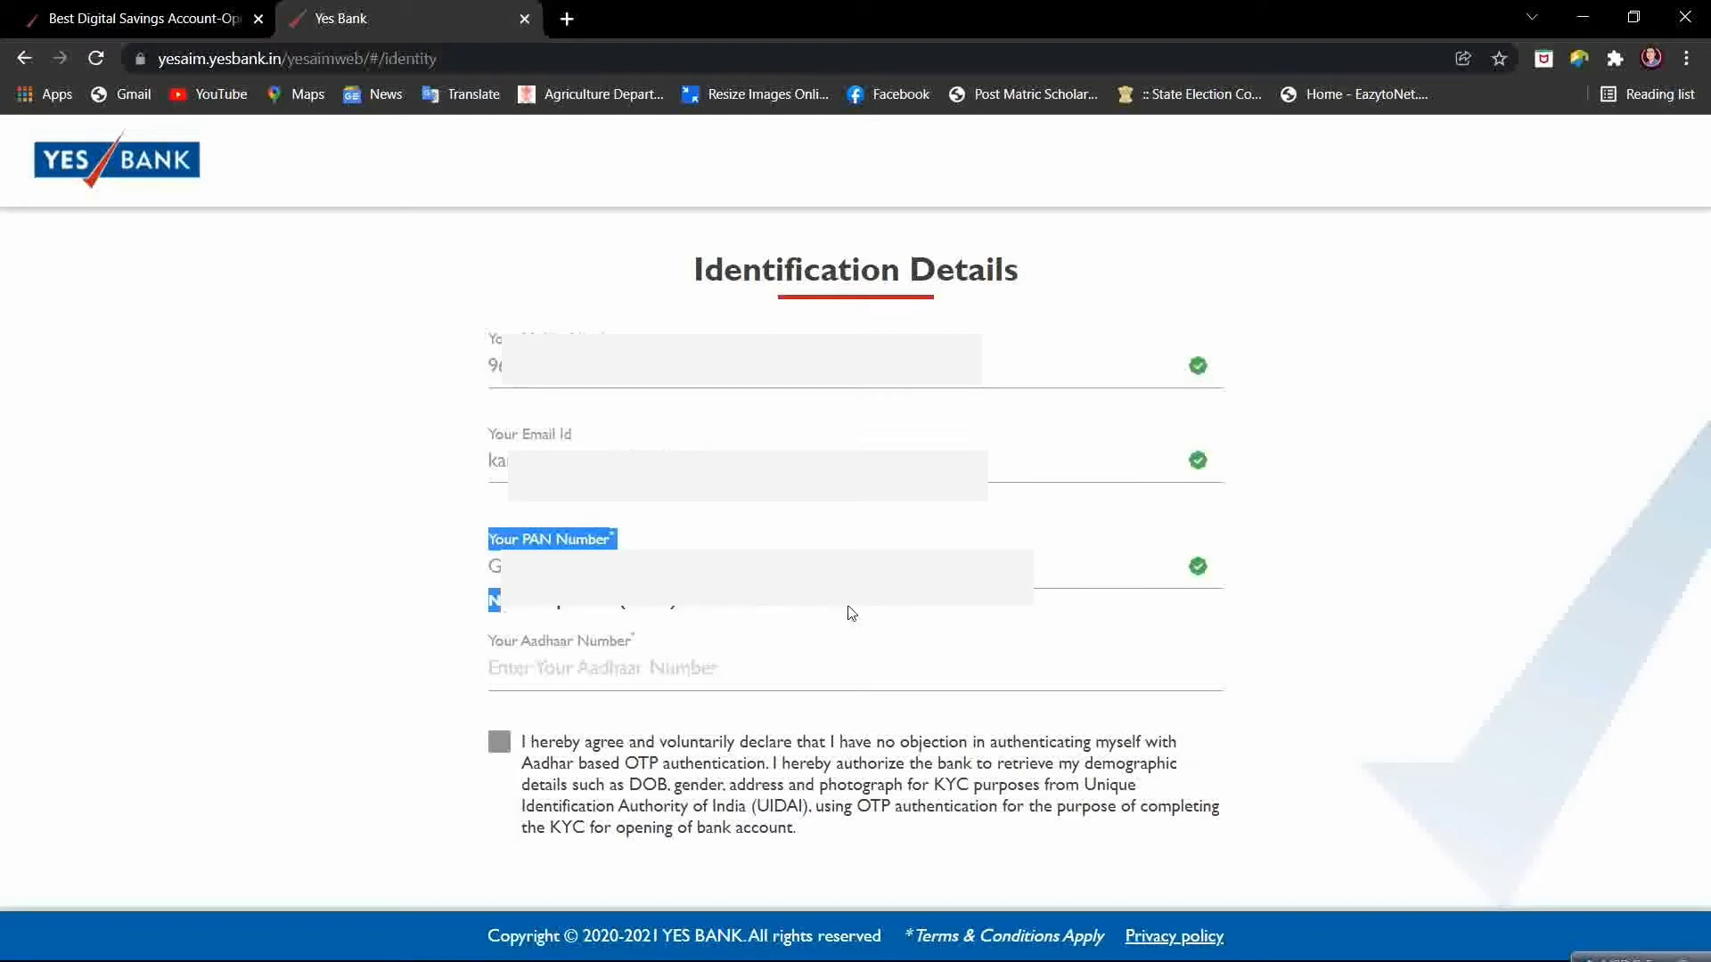
{"action": "left_click", "coordinate": [692, 674]}
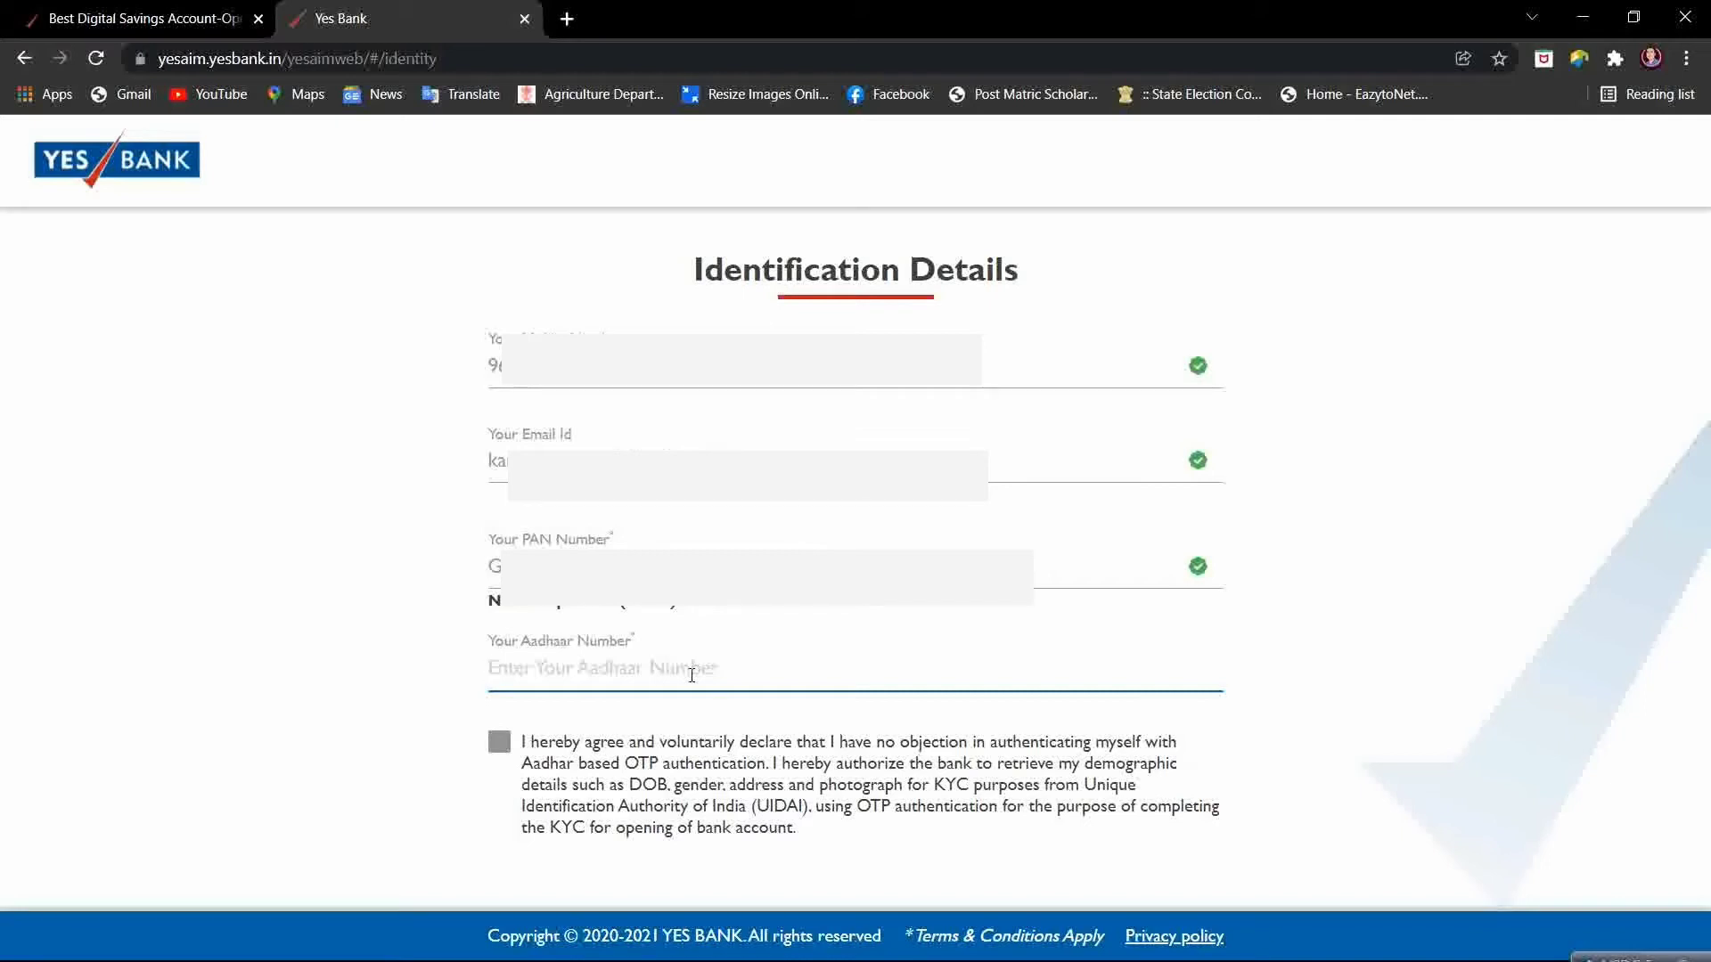
{"action": "type", "text": "89"}
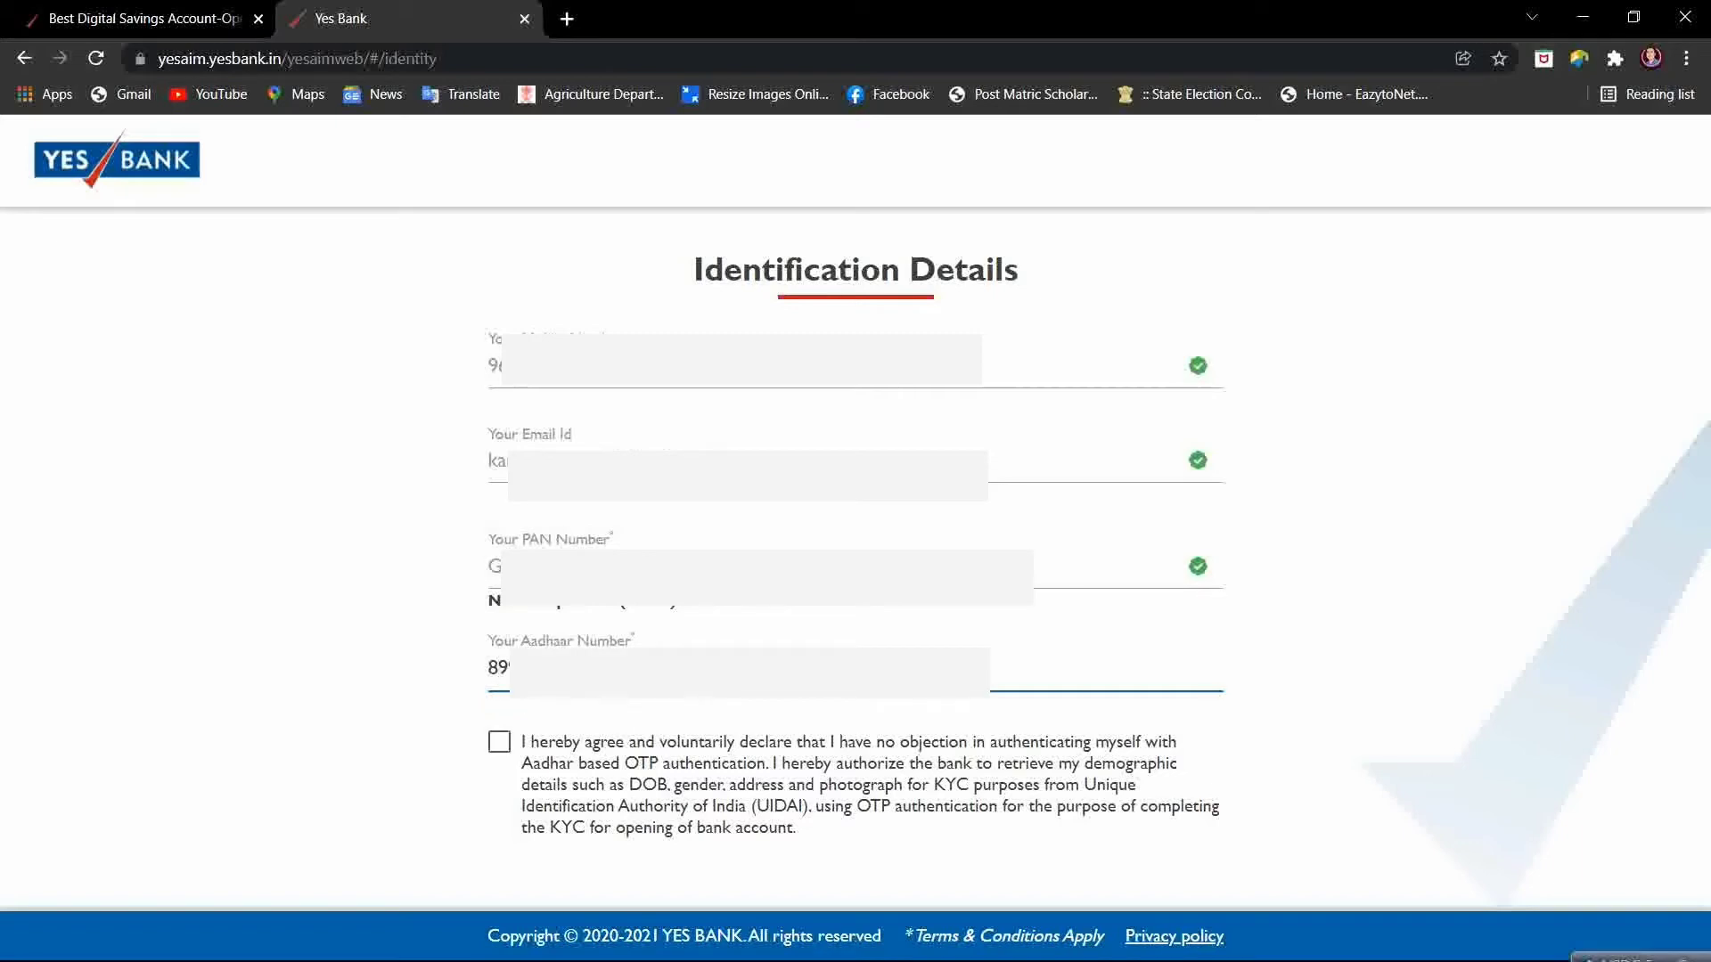
Consent to Aadhaar OTP authentication and enter the Aadhaar one-time code.
{"action": "left_click", "coordinate": [500, 742]}
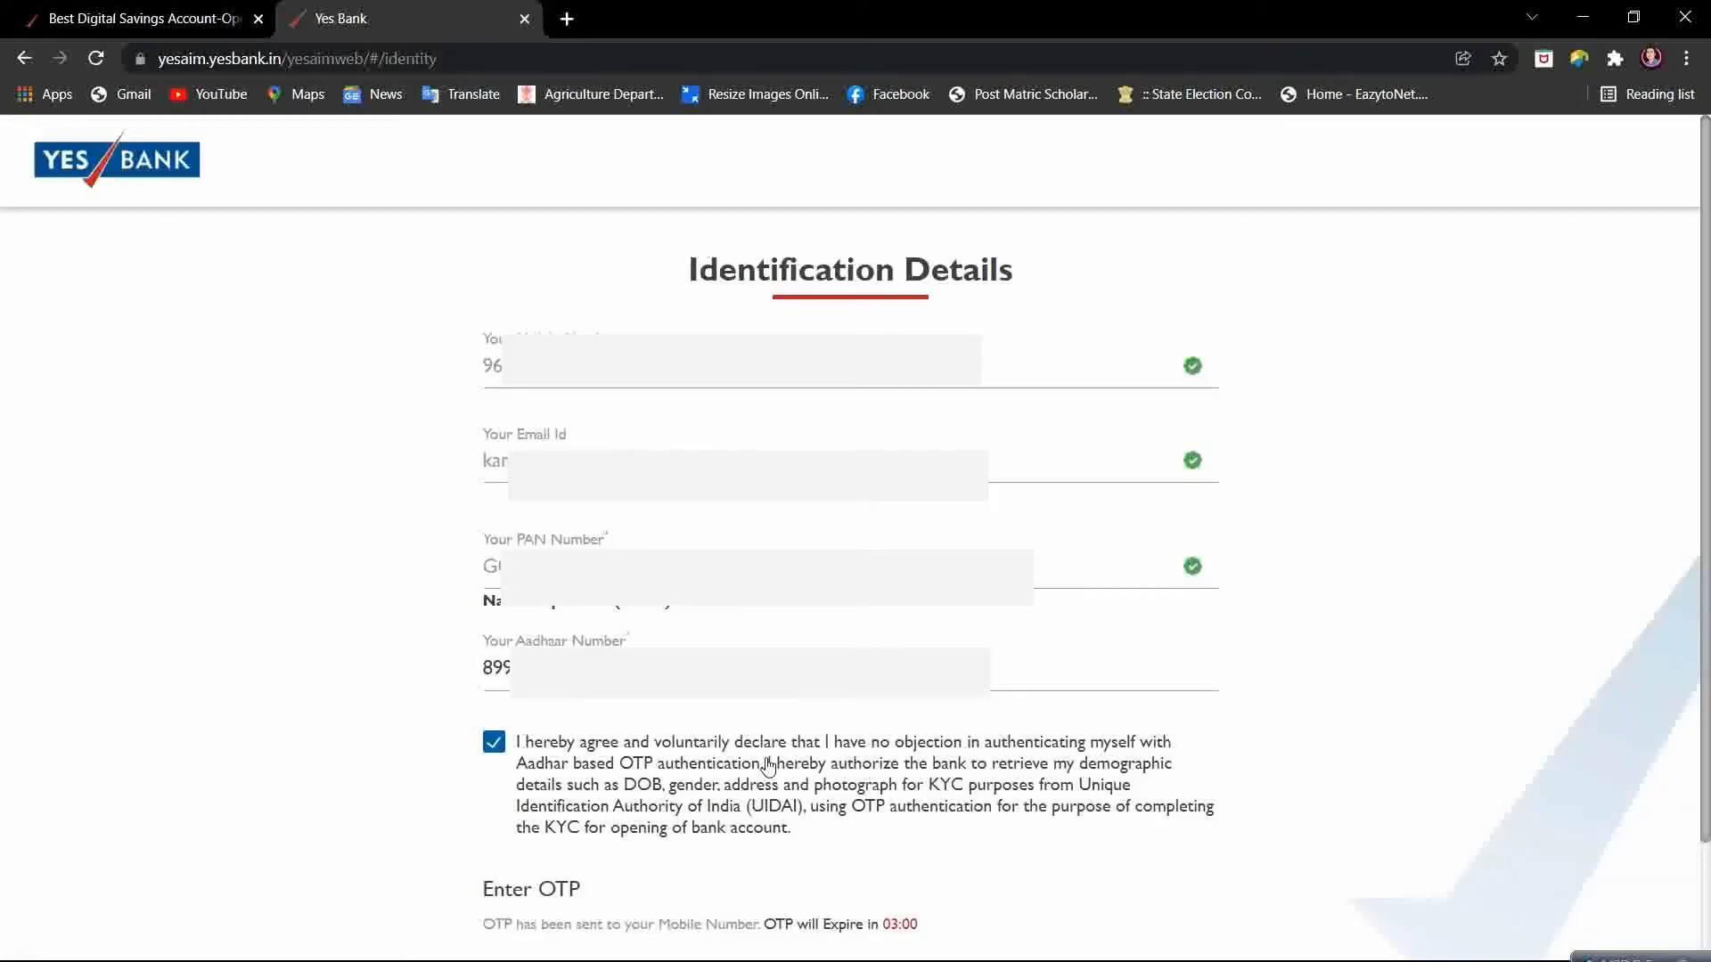
{"action": "scroll", "coordinate": [768, 766], "scroll_direction": "down", "scroll_amount": 2}
{"action": "left_click", "coordinate": [504, 826]}
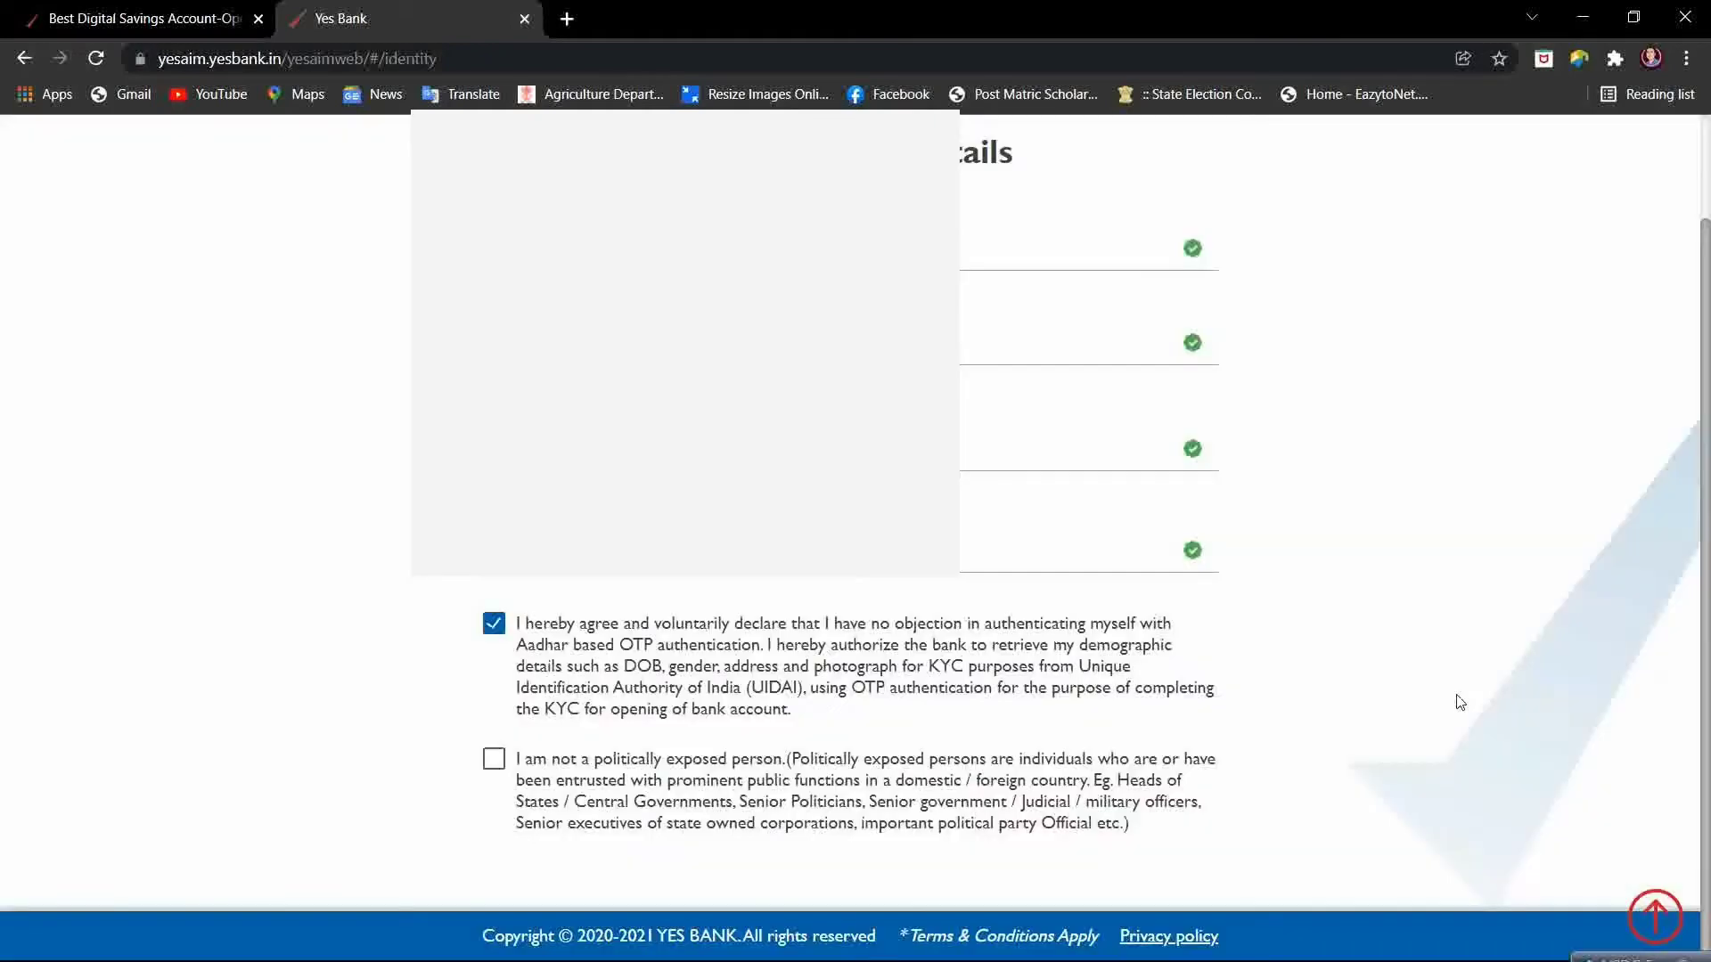
Tick the non-PEP and Indian citizenship/tax residency declarations, then proceed.
{"action": "scroll", "coordinate": [1458, 702], "scroll_direction": "down", "scroll_amount": 2}
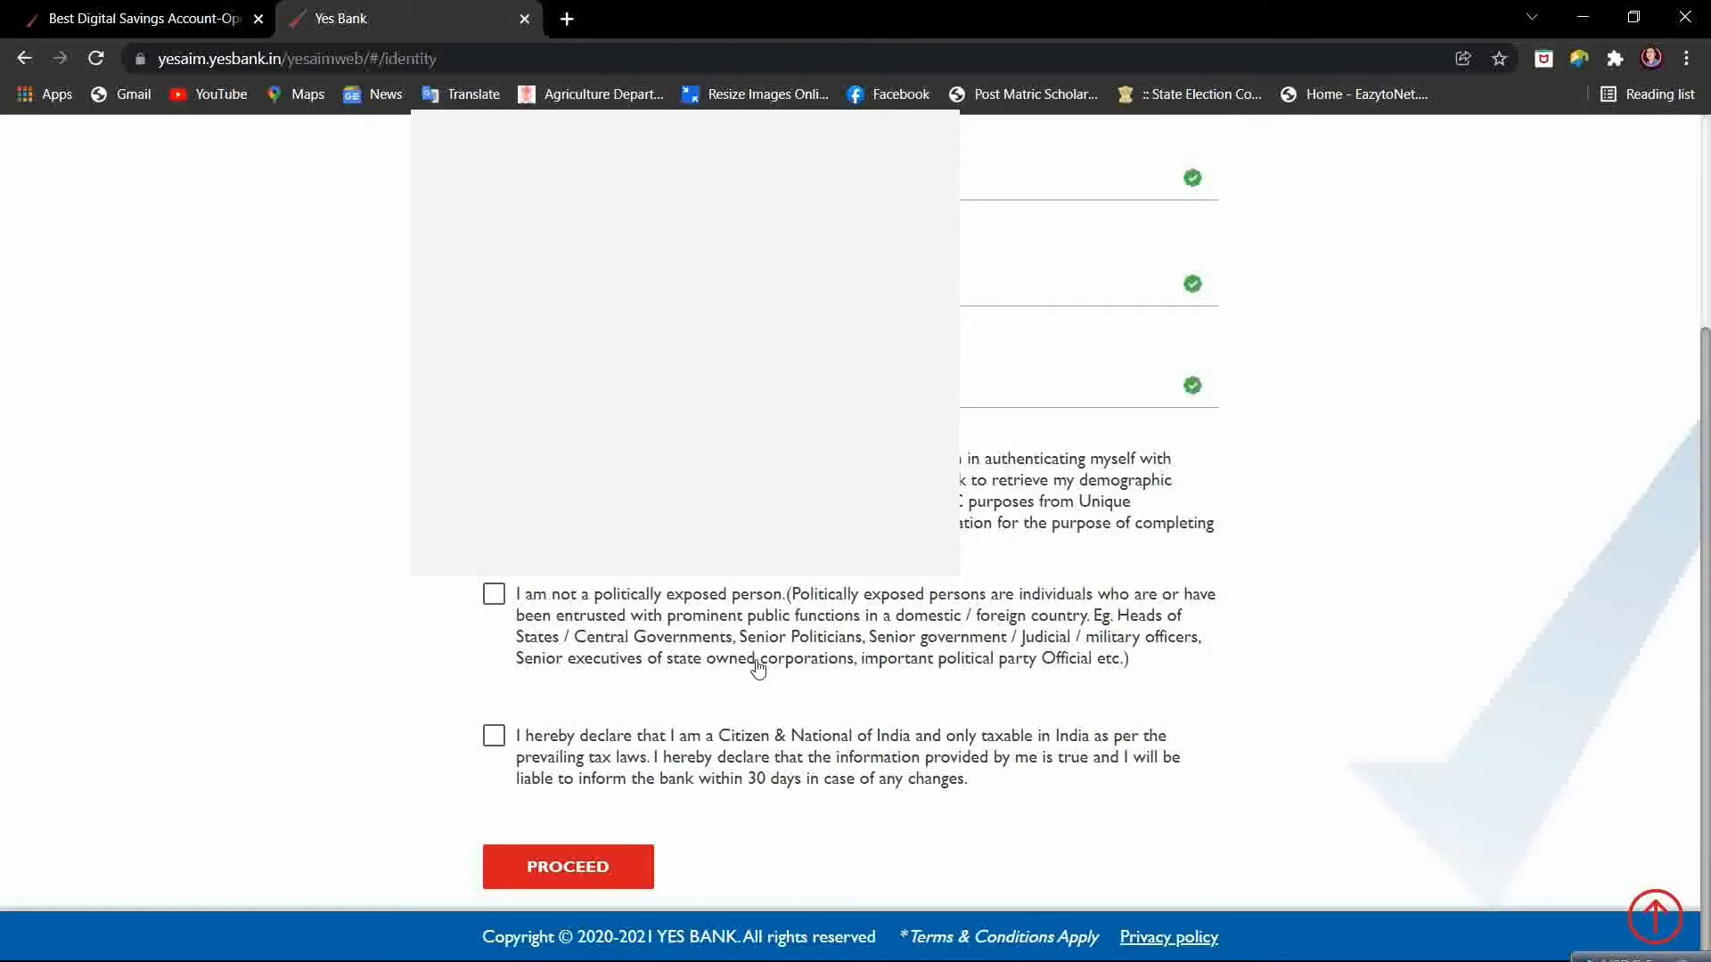
{"action": "left_click", "coordinate": [495, 599]}
{"action": "left_click", "coordinate": [500, 747]}
{"action": "left_click", "coordinate": [571, 876]}
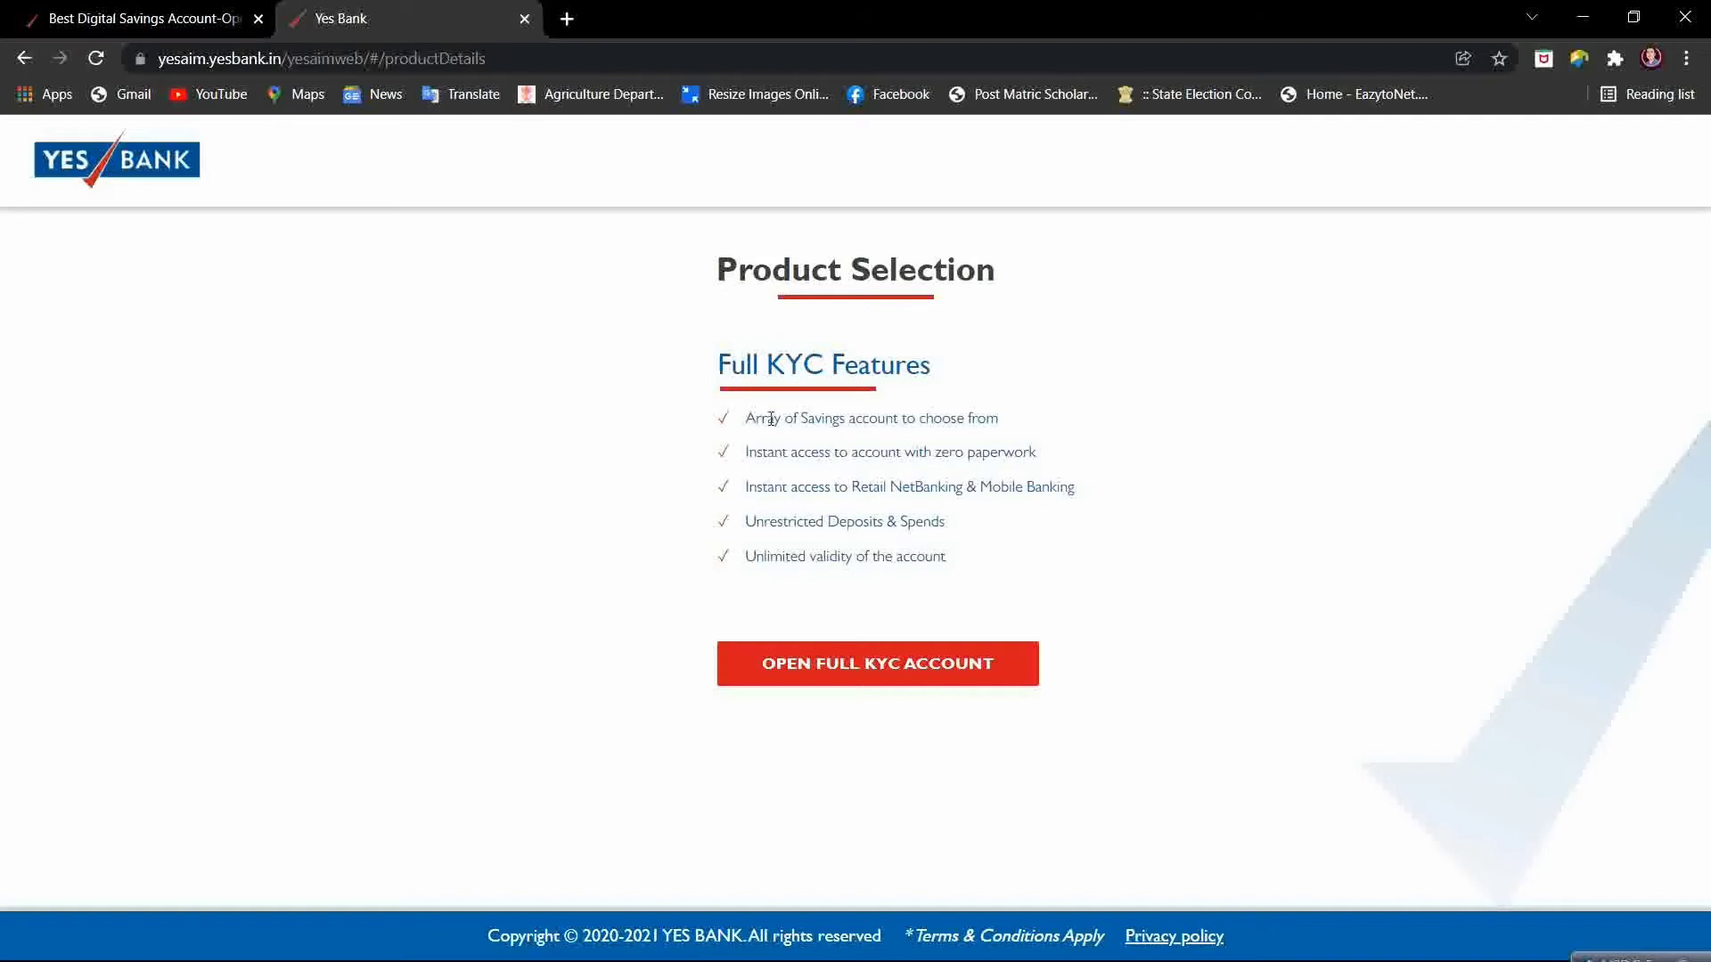
Choose Open Full KYC Account and accept the YES AIM video-KYC consent.
{"action": "left_click_drag", "start_coordinate": [757, 418], "coordinate": [1001, 535]}
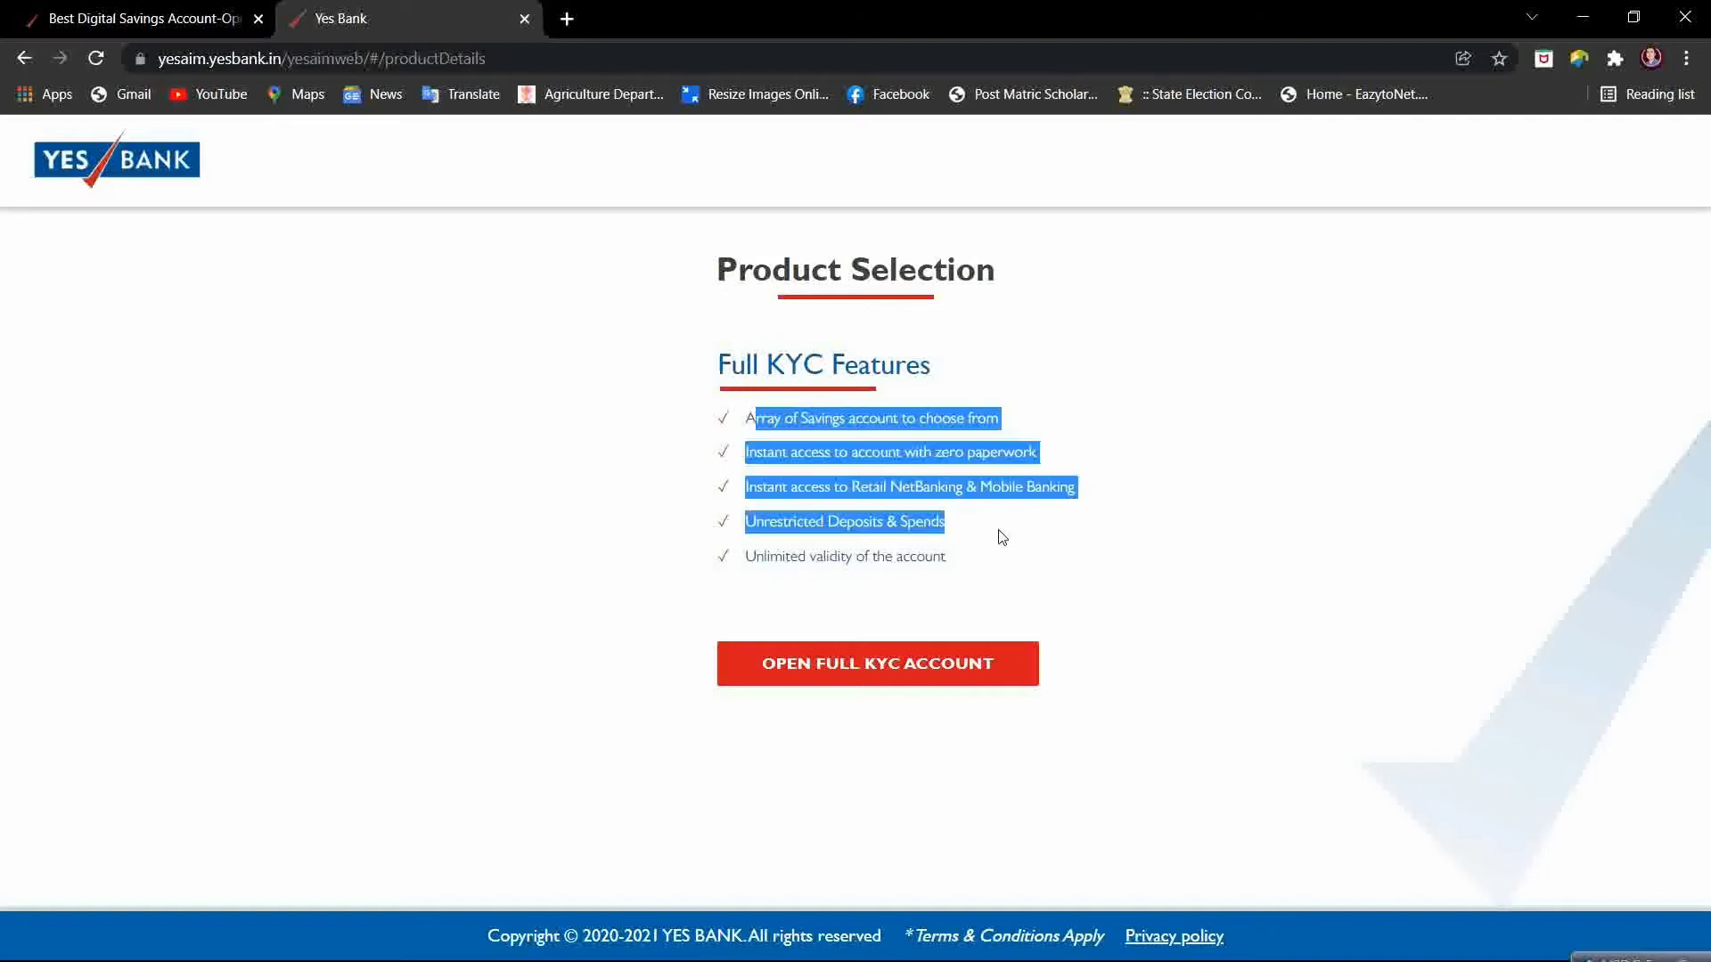
{"action": "left_click", "coordinate": [953, 664]}
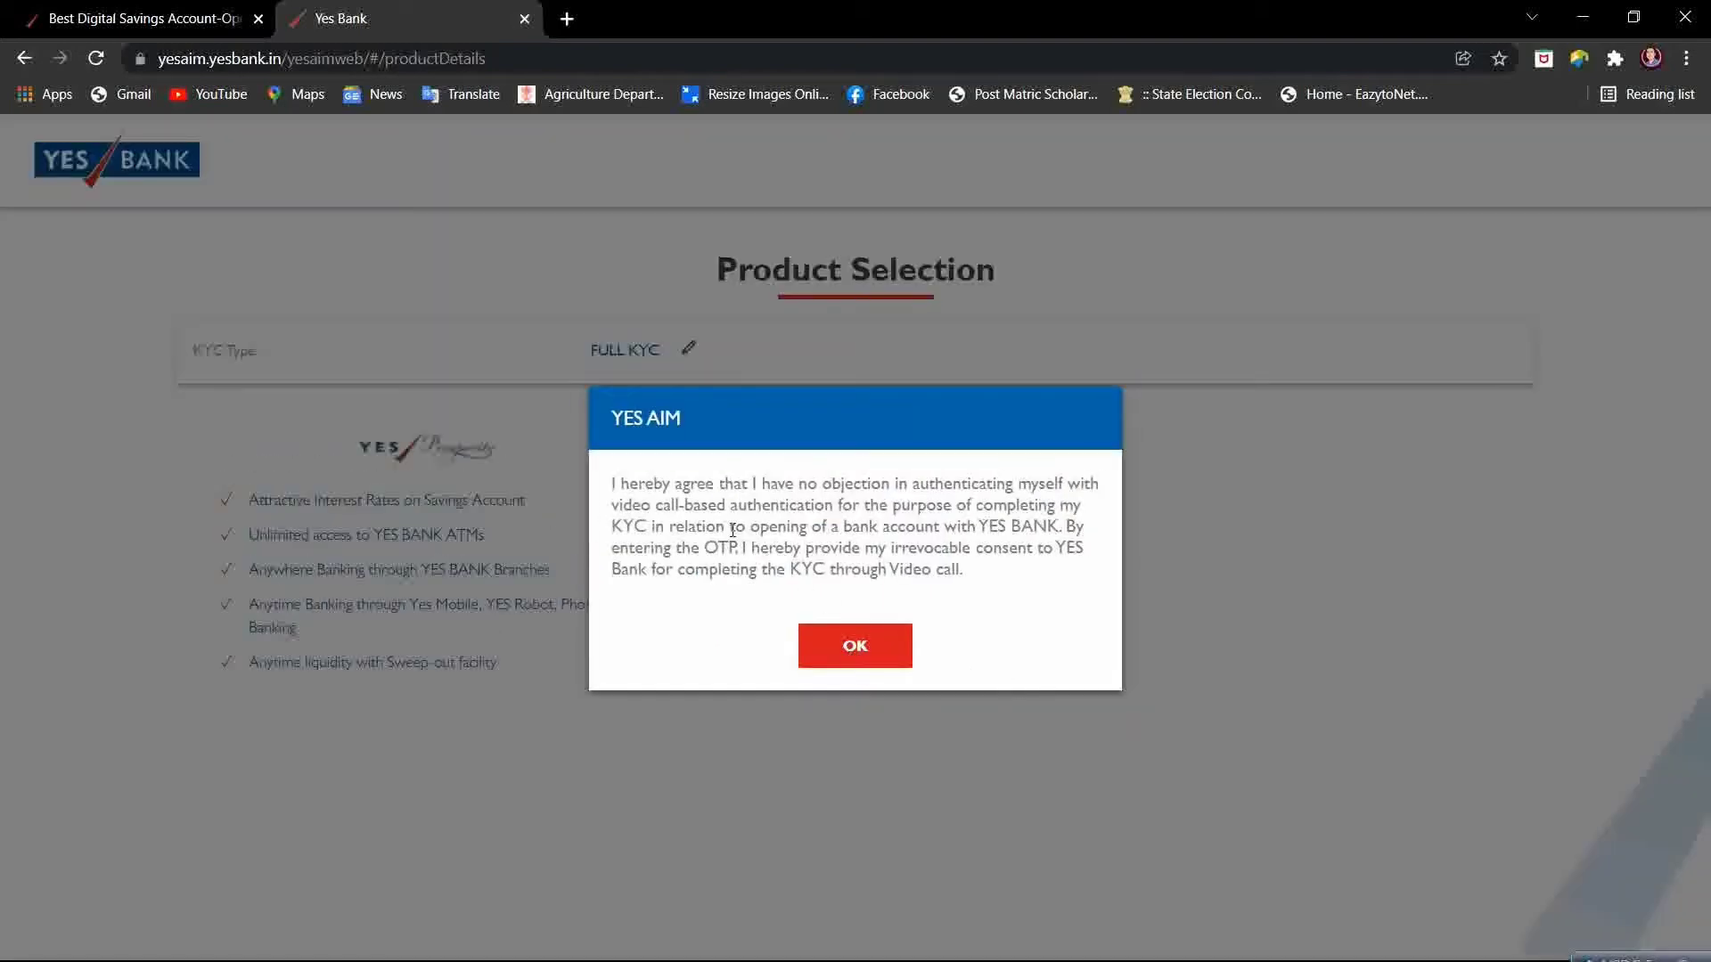
{"action": "left_click", "coordinate": [876, 650]}
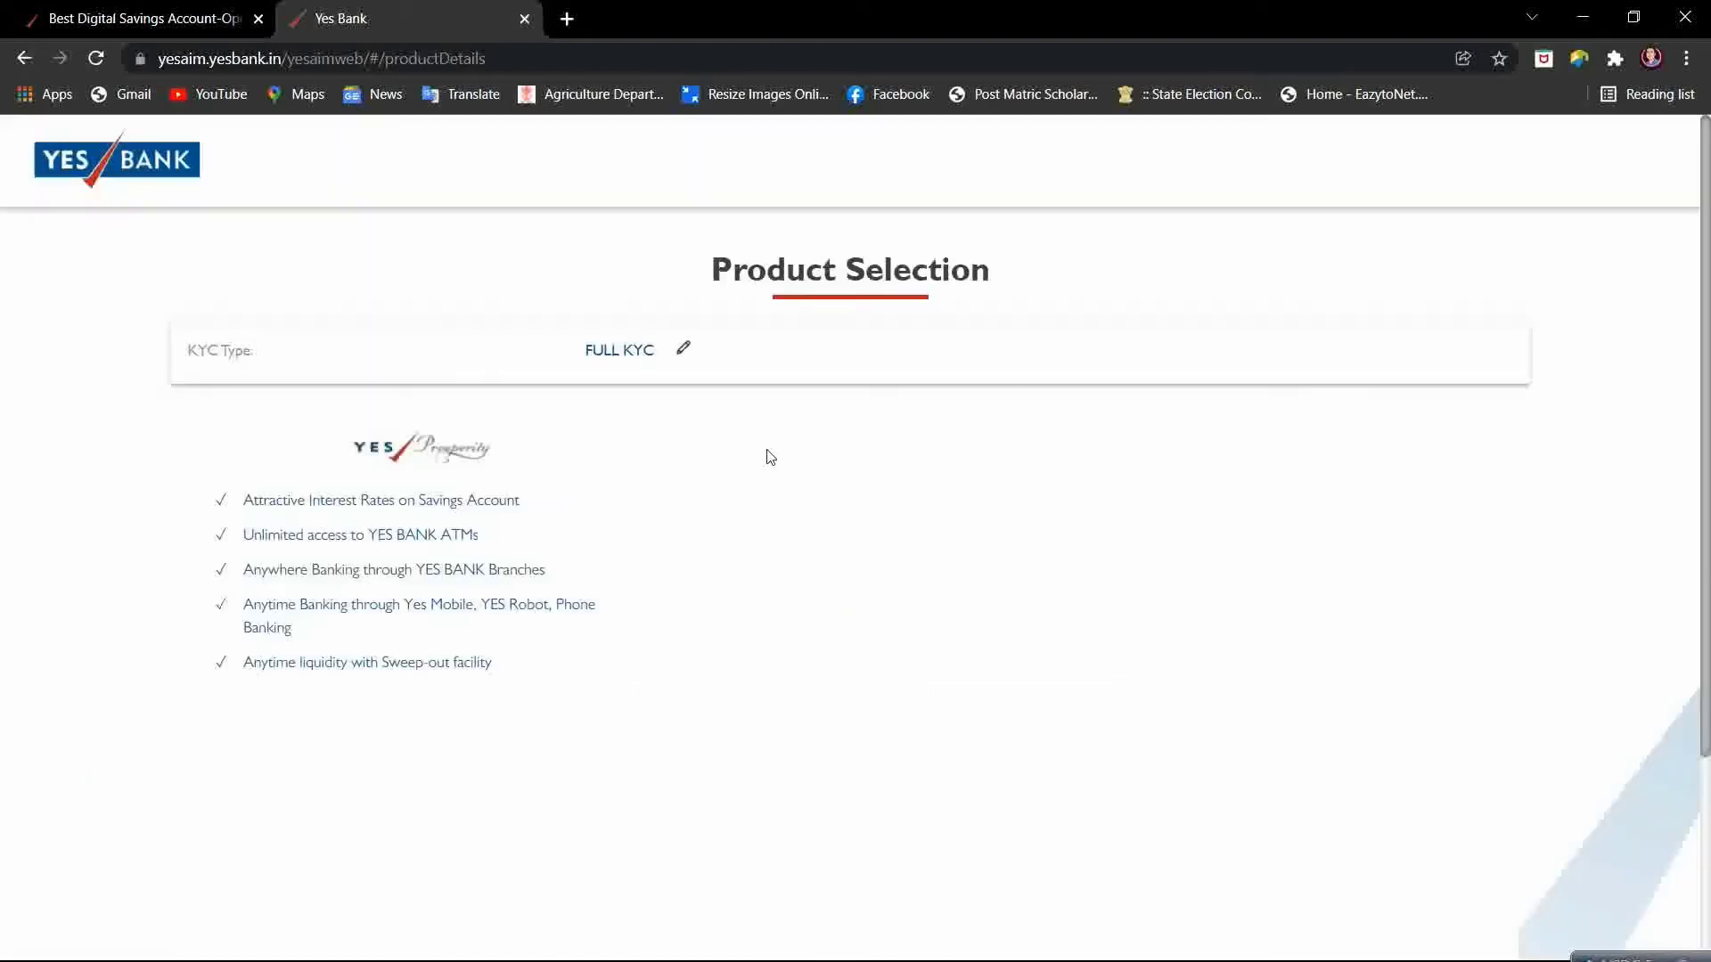
{"action": "scroll", "coordinate": [650, 710], "scroll_direction": "down", "scroll_amount": 3}
{"action": "scroll", "coordinate": [652, 710], "scroll_direction": "up", "scroll_amount": 3}
{"action": "scroll", "coordinate": [652, 710], "scroll_direction": "down", "scroll_amount": 3}
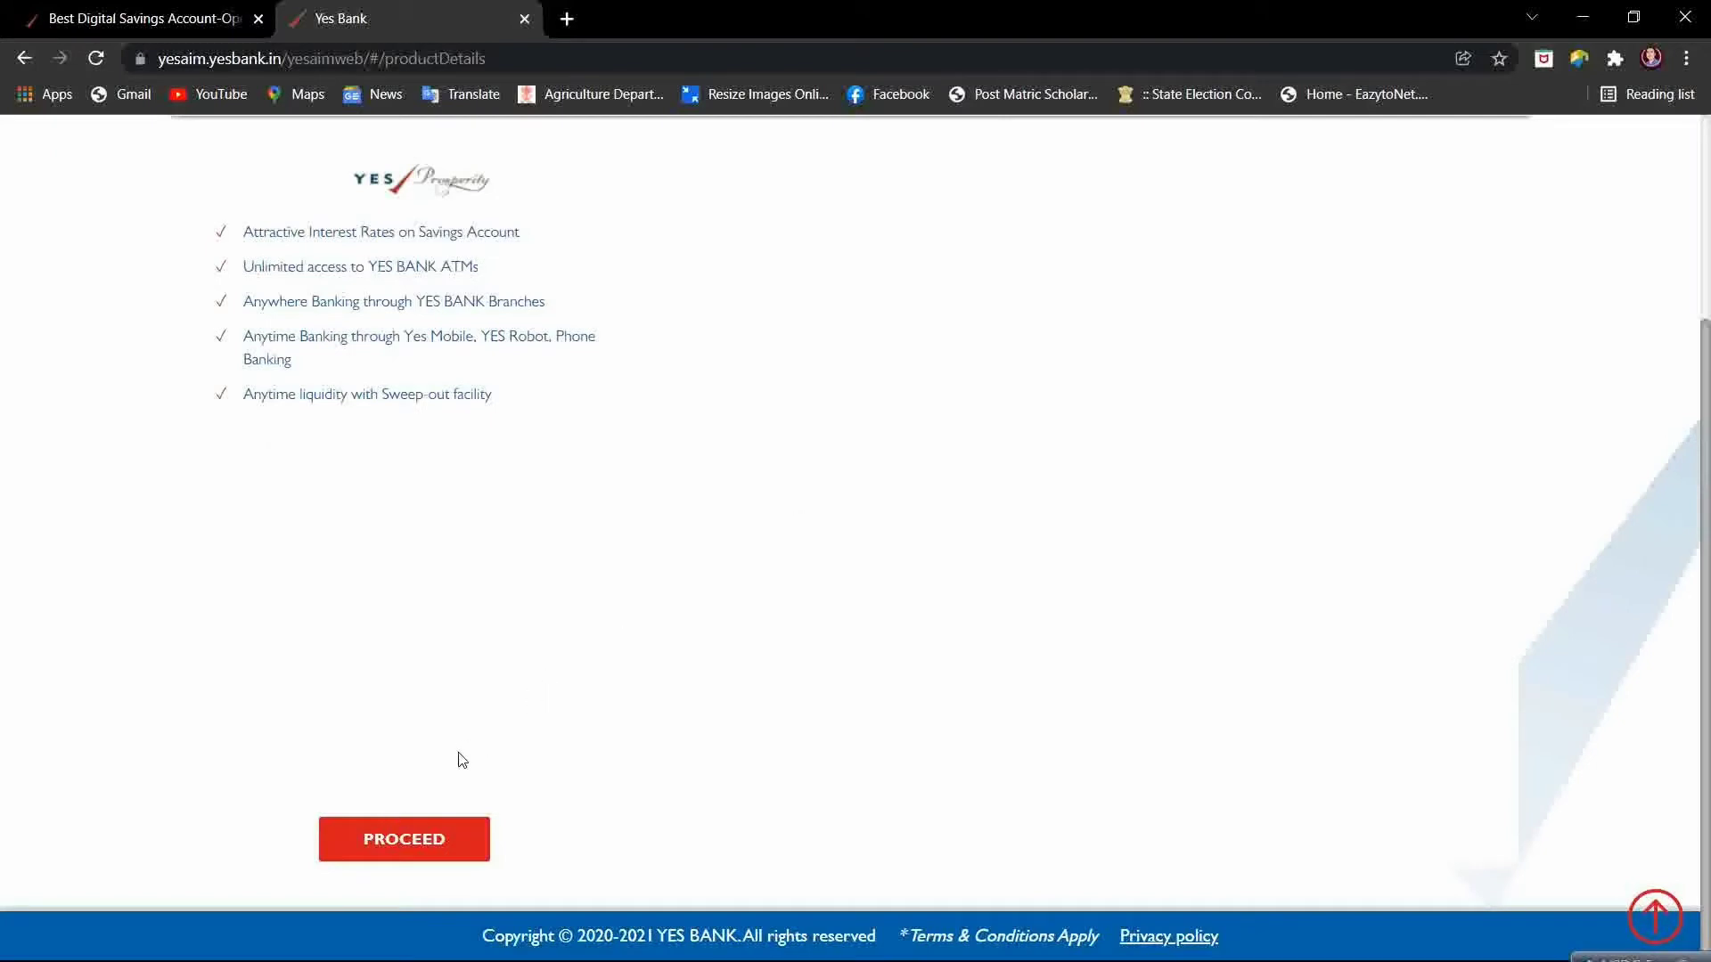
{"action": "left_click", "coordinate": [426, 843]}
{"action": "scroll", "coordinate": [724, 330], "scroll_direction": "up", "scroll_amount": 1}
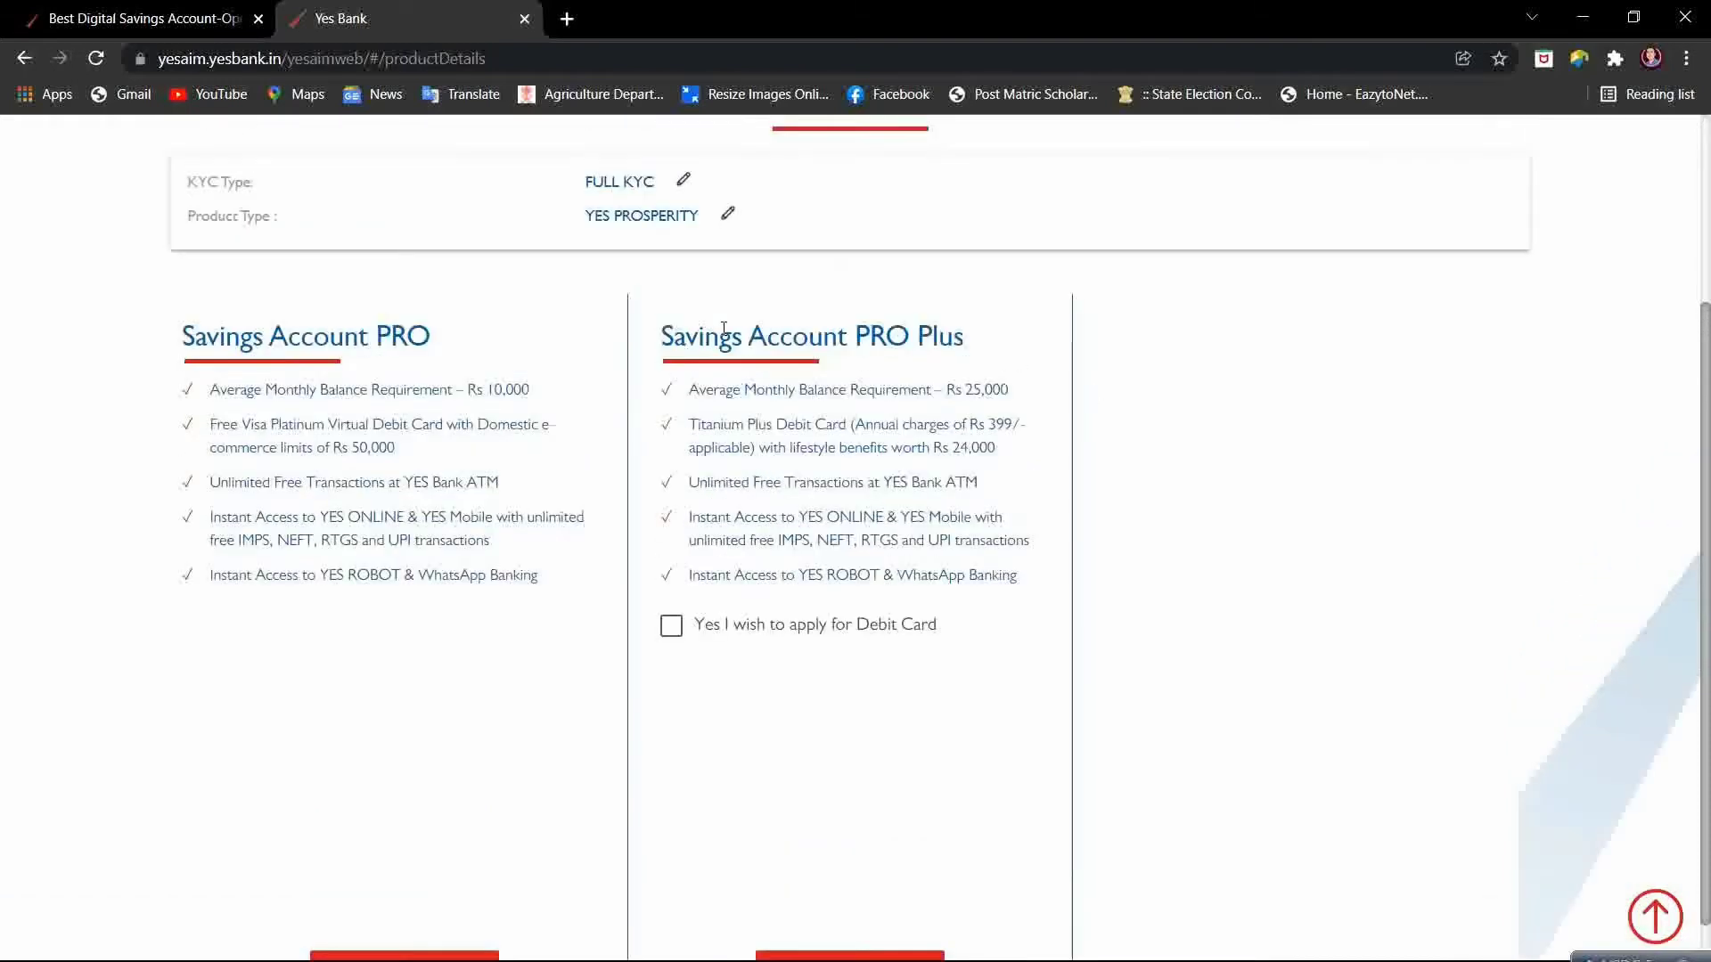
{"action": "scroll", "coordinate": [722, 339], "scroll_direction": "up", "scroll_amount": 1}
{"action": "left_click_drag", "start_coordinate": [669, 363], "coordinate": [932, 355]}
{"action": "left_click_drag", "start_coordinate": [180, 353], "coordinate": [429, 351]}
{"action": "left_click", "coordinate": [428, 348]}
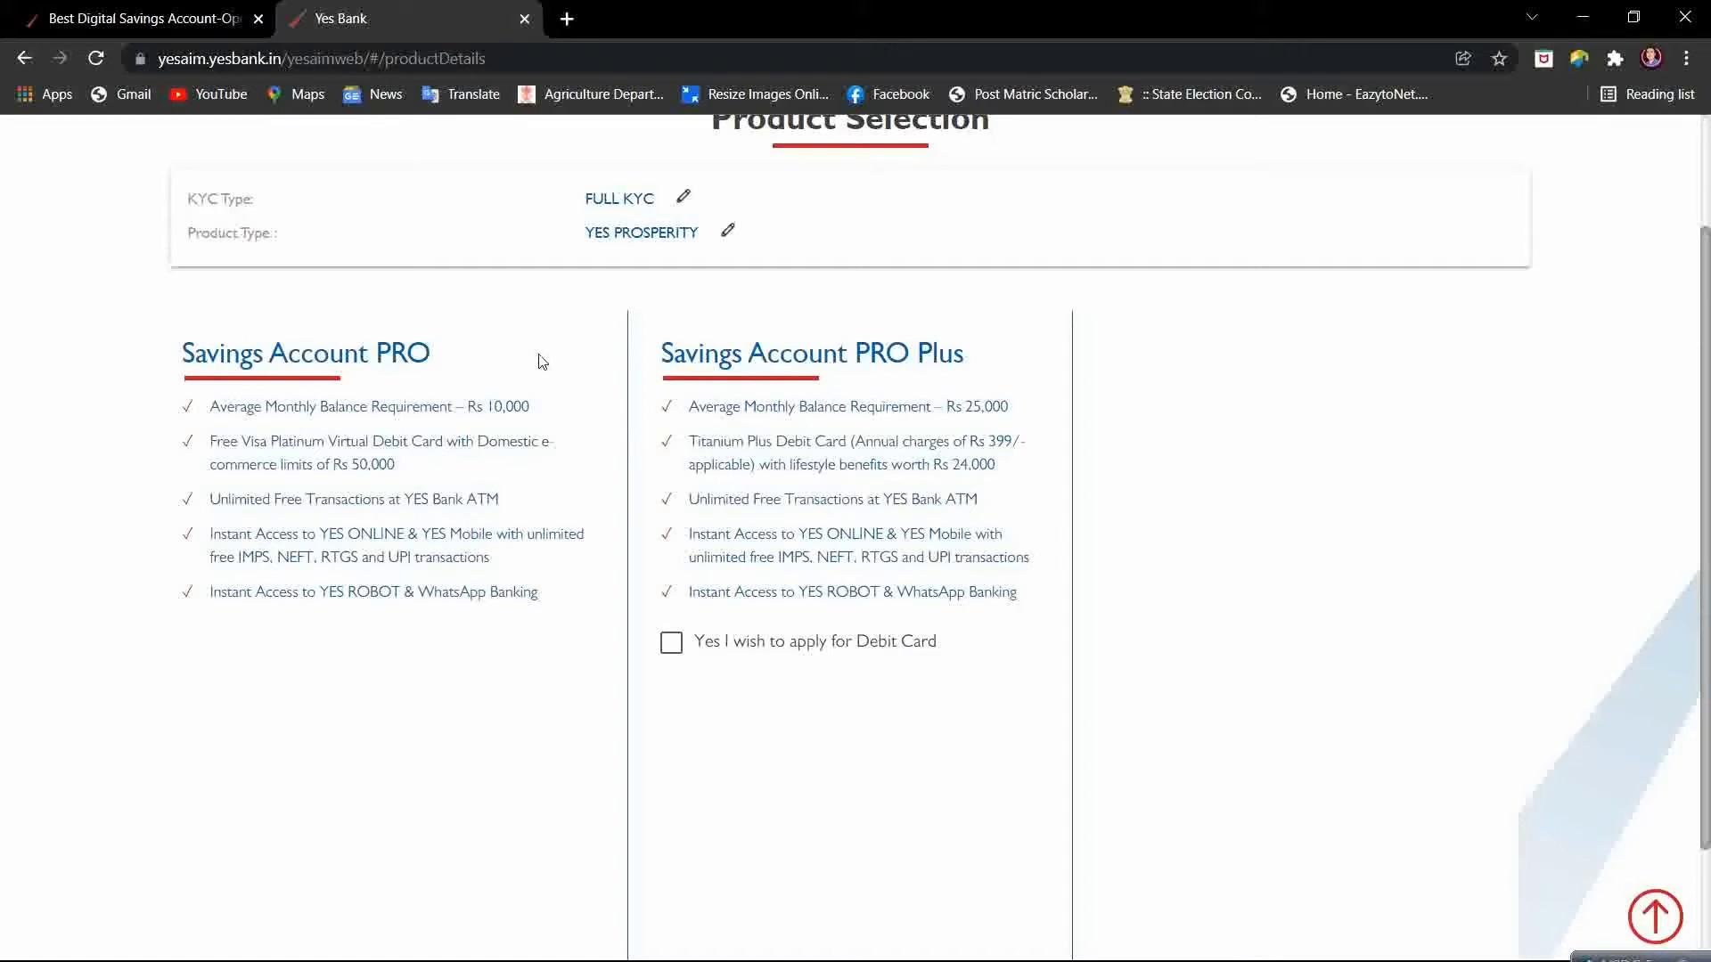
{"action": "scroll", "coordinate": [541, 360], "scroll_direction": "down", "scroll_amount": 1}
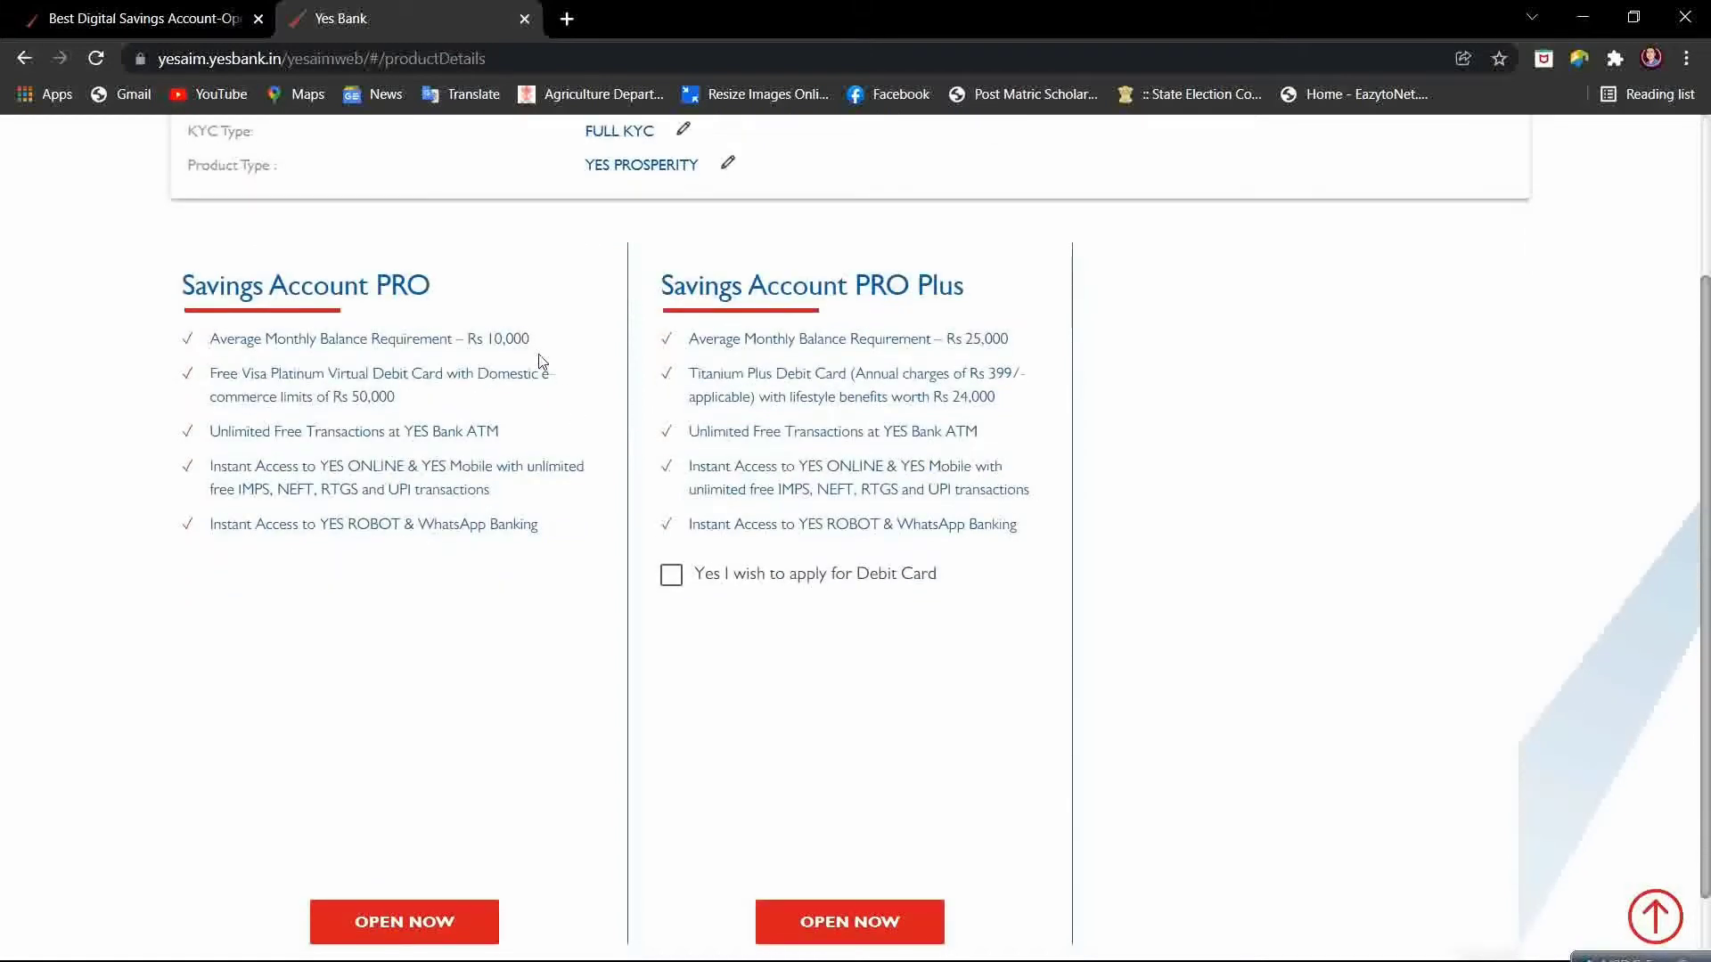
{"action": "left_click_drag", "start_coordinate": [210, 327], "coordinate": [546, 386]}
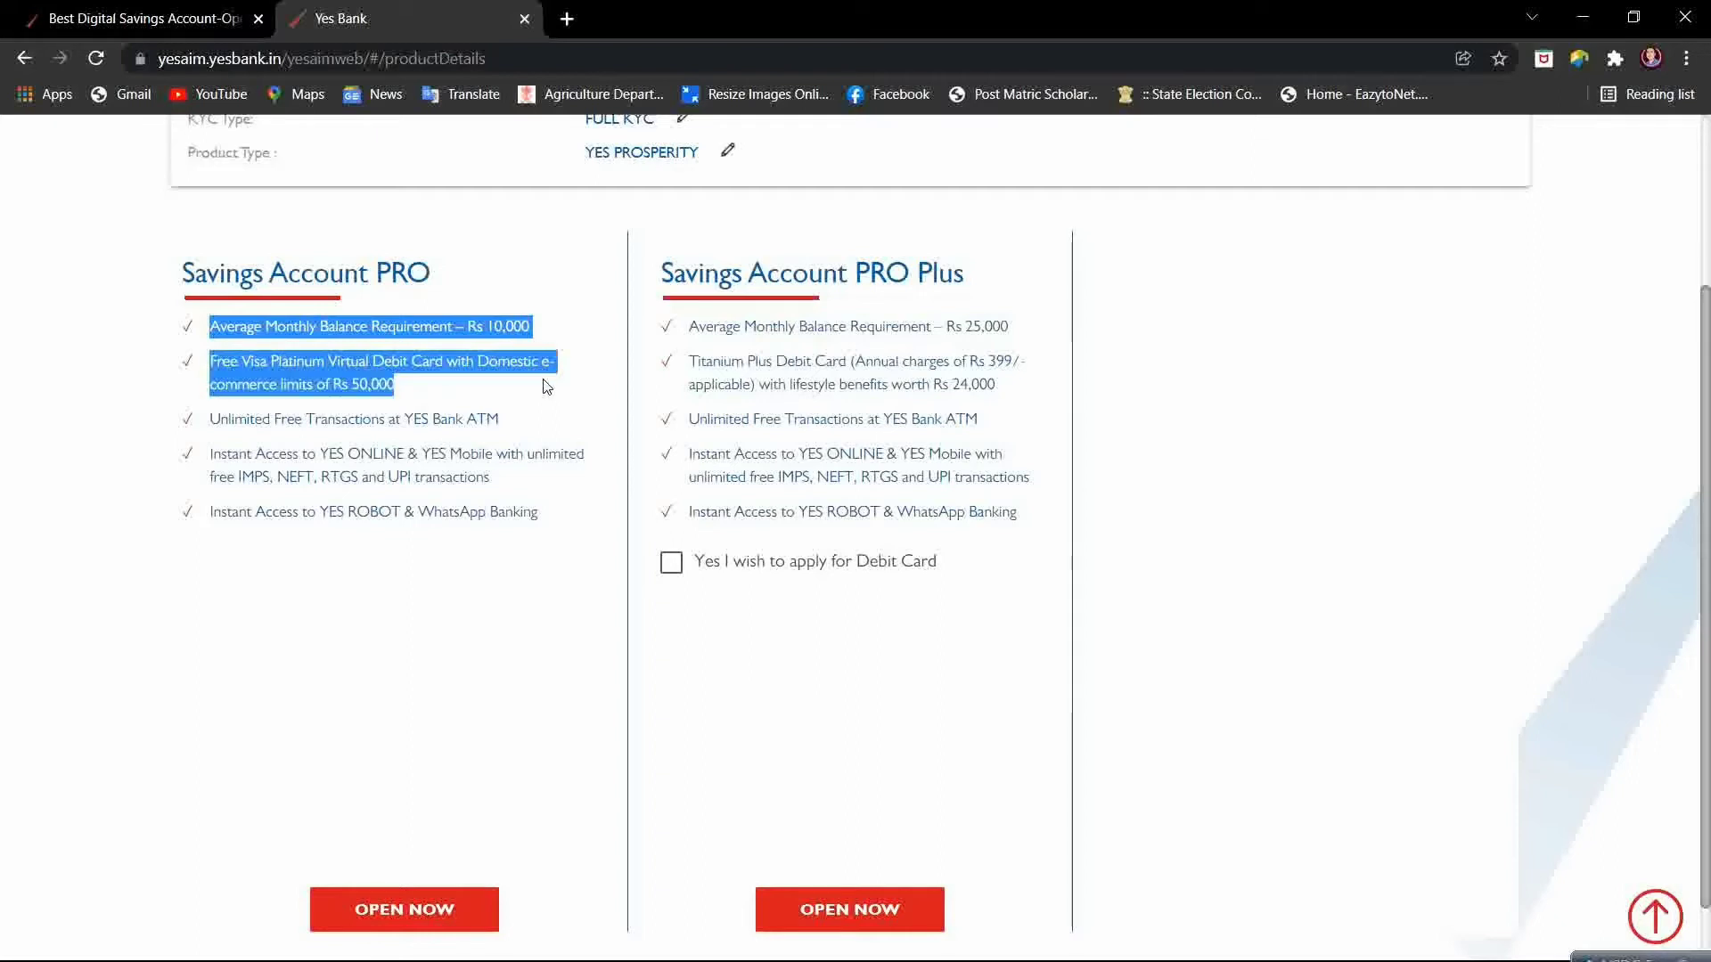
{"action": "left_click_drag", "start_coordinate": [546, 386], "coordinate": [546, 484]}
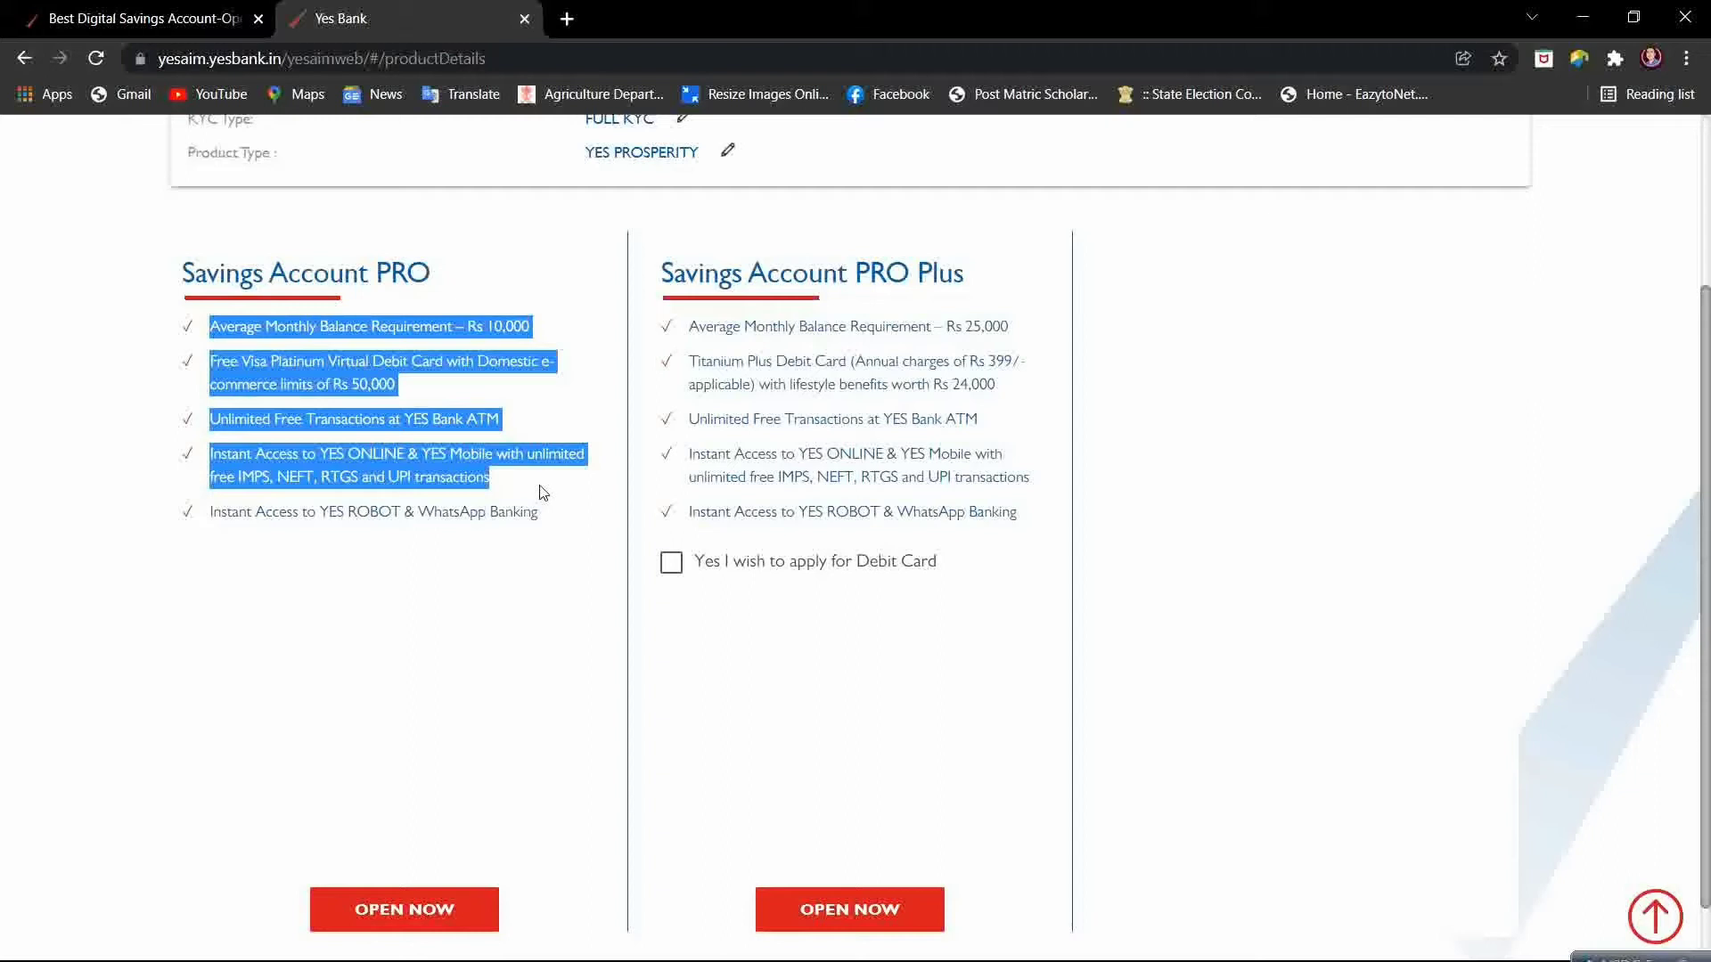
{"action": "left_click_drag", "start_coordinate": [544, 493], "coordinate": [544, 509]}
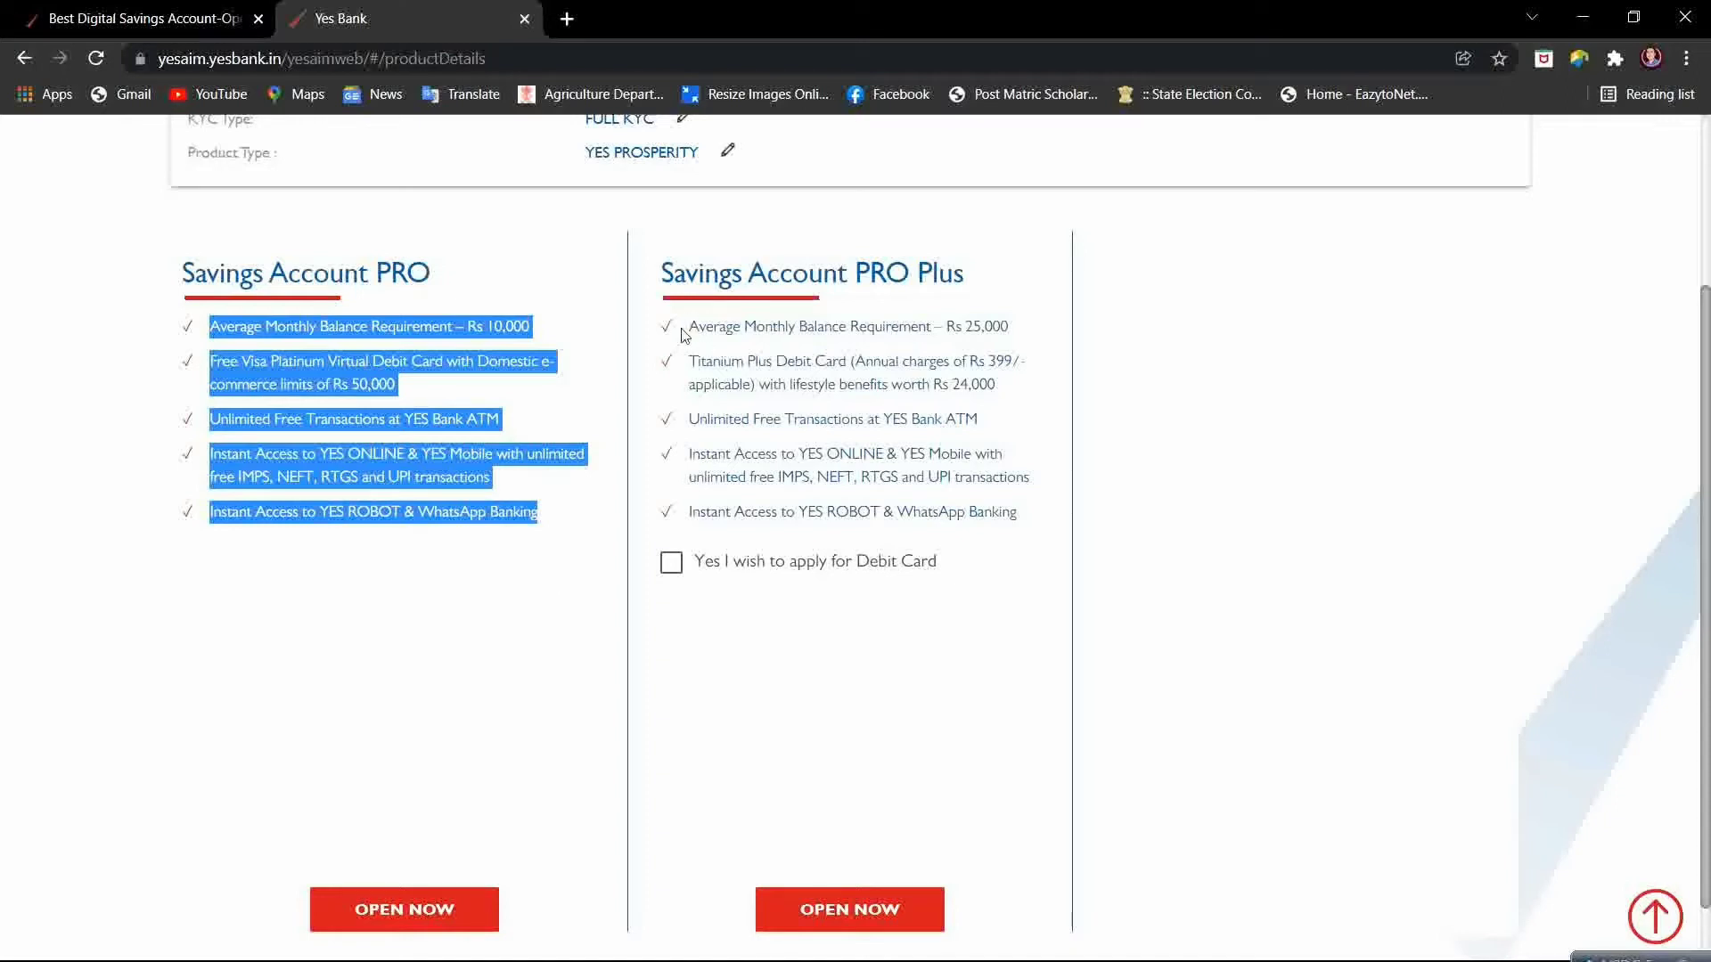
{"action": "left_click_drag", "start_coordinate": [684, 330], "coordinate": [1001, 513]}
{"action": "left_click", "coordinate": [436, 595]}
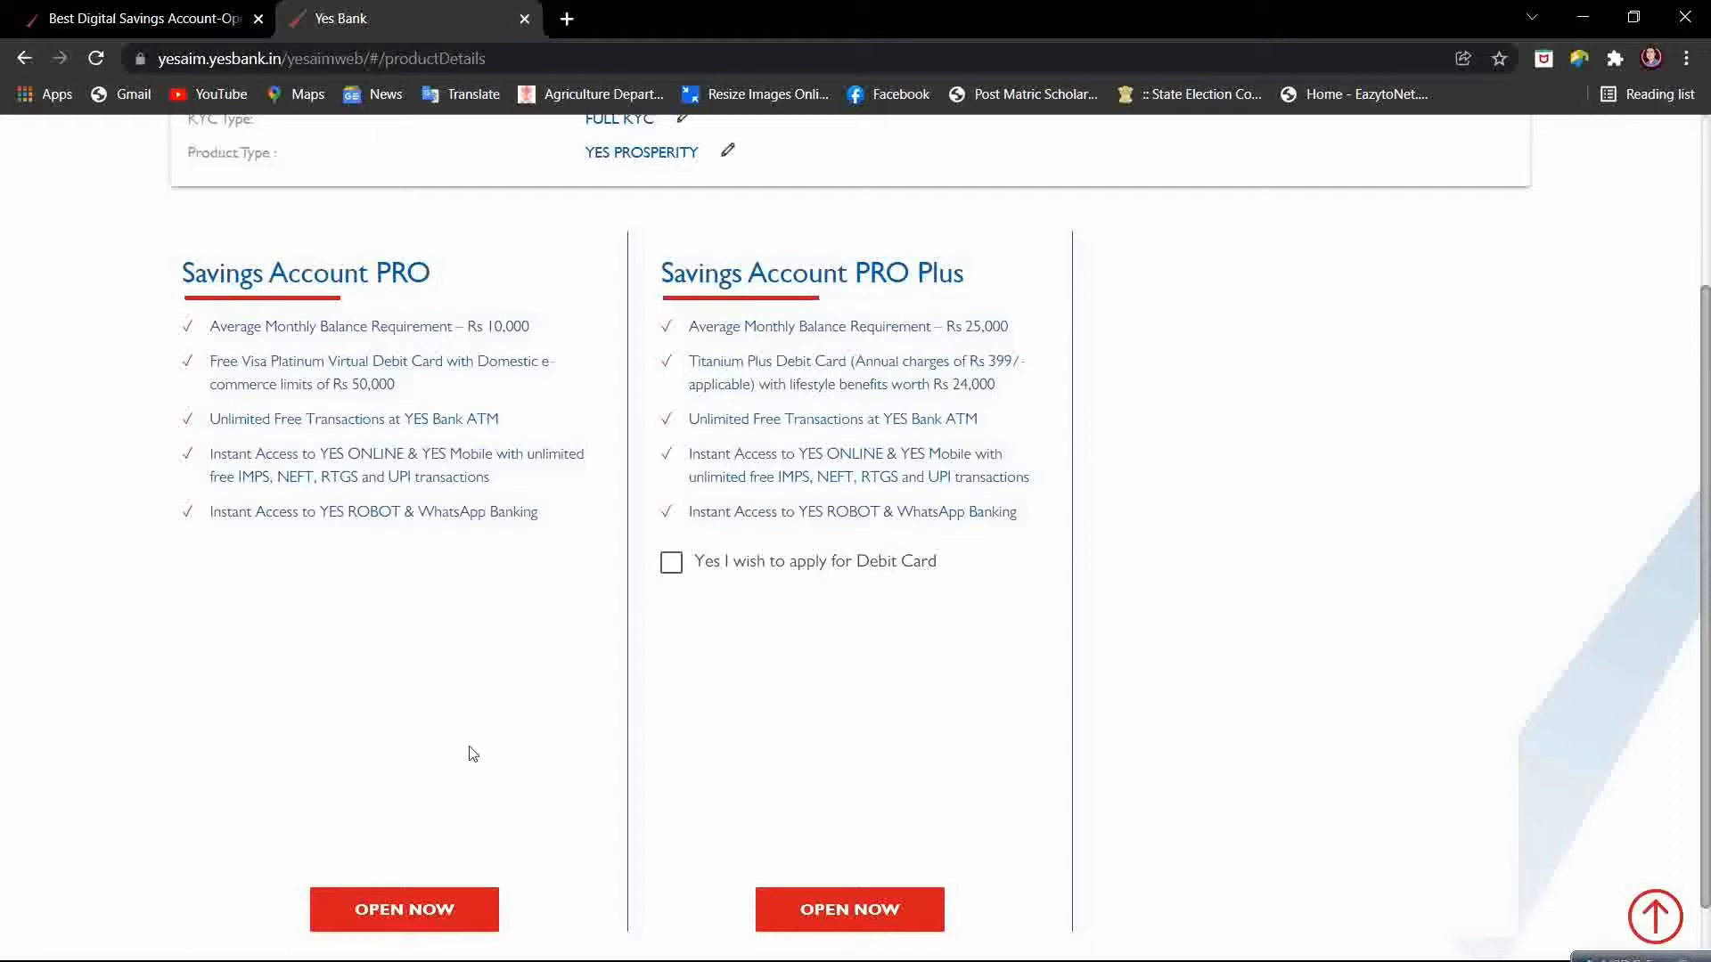
Tick 'Yes I wish to apply for Debit Card' under Savings Account PRO Plus.
{"action": "scroll", "coordinate": [472, 754], "scroll_direction": "down", "scroll_amount": 1}
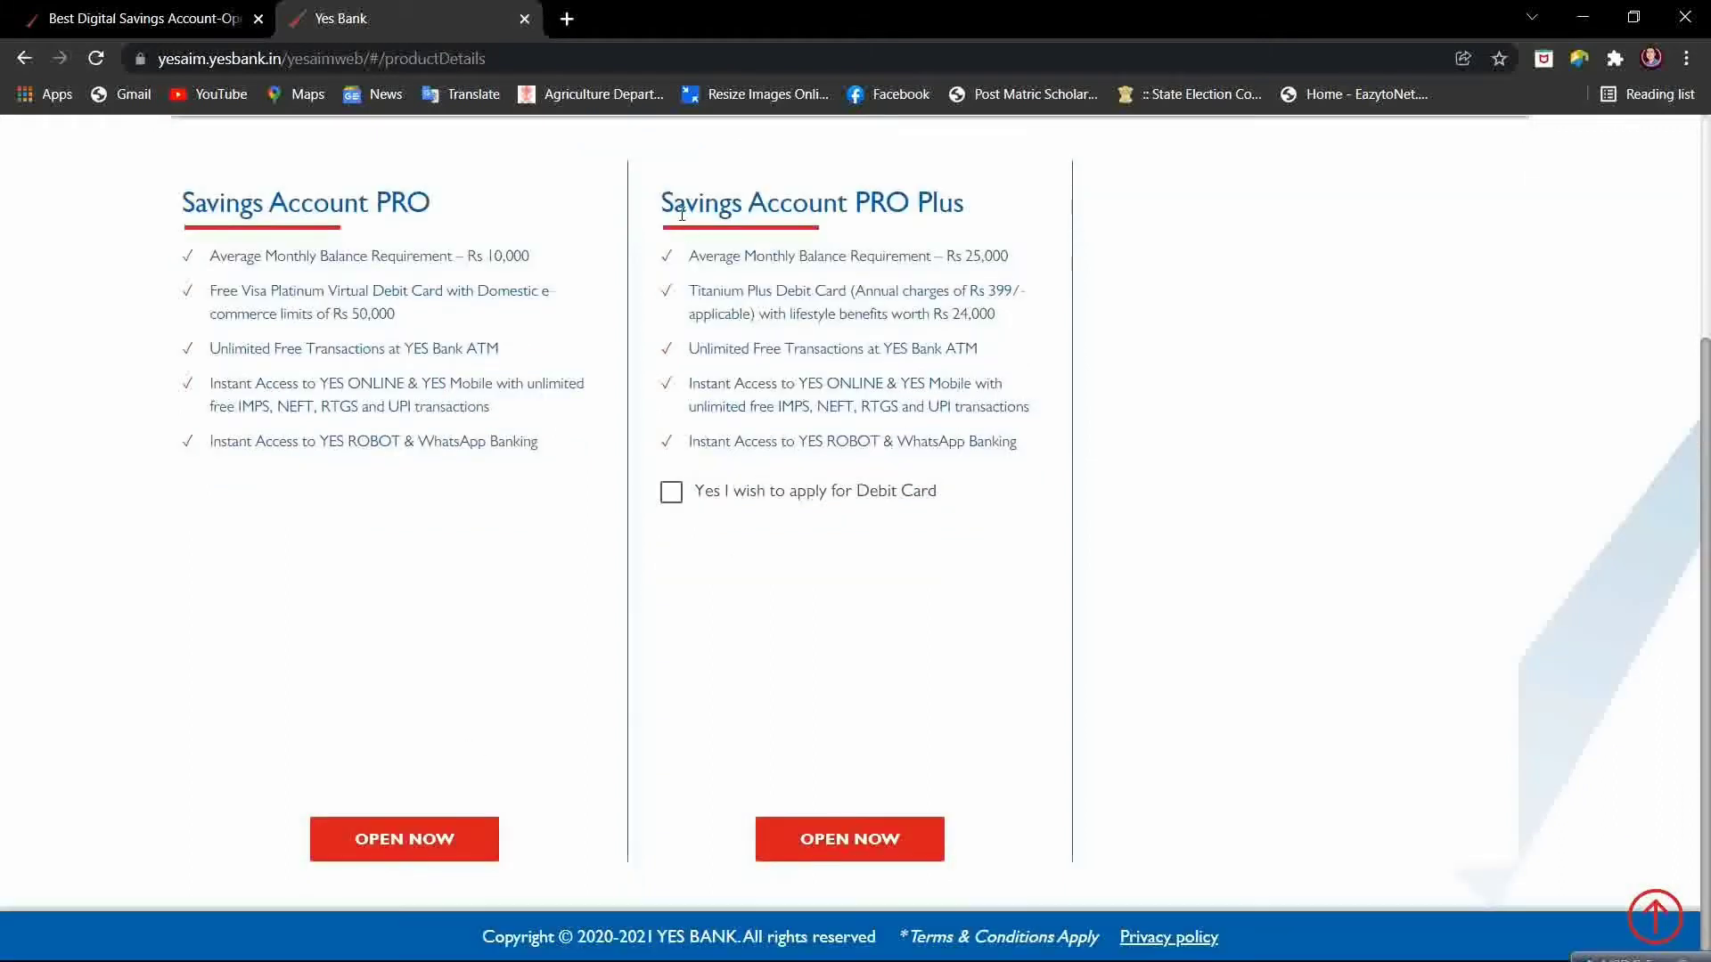
{"action": "left_click_drag", "start_coordinate": [674, 212], "coordinate": [970, 198]}
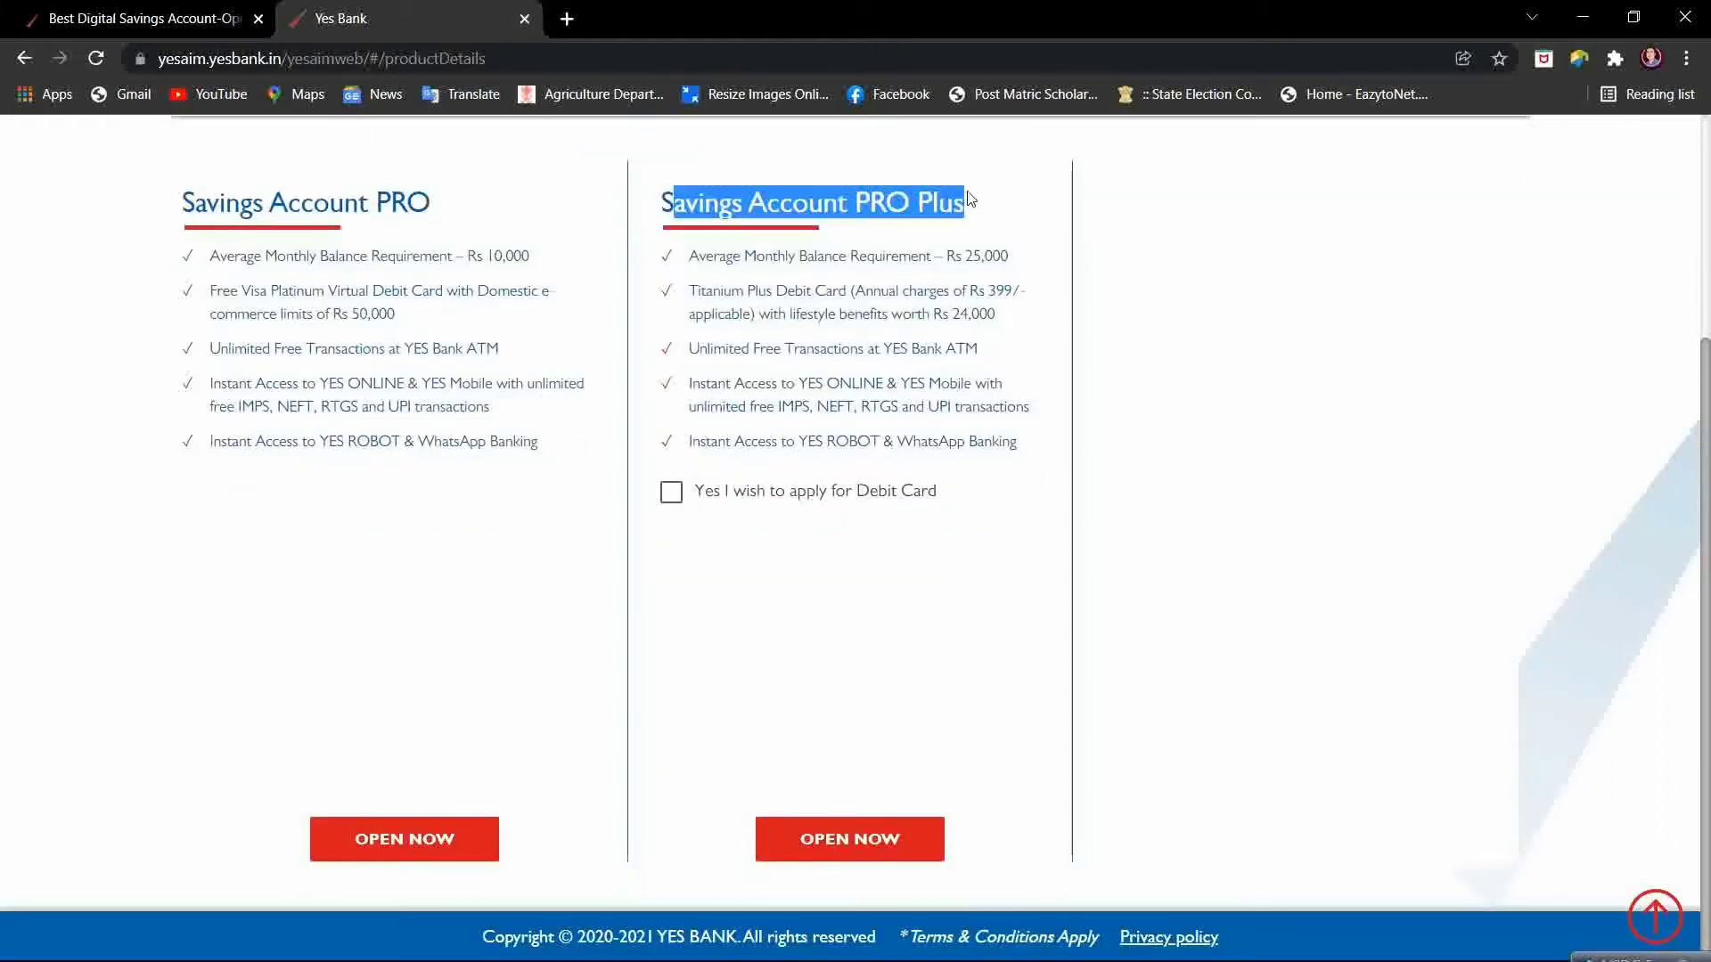
{"action": "left_click", "coordinate": [969, 198]}
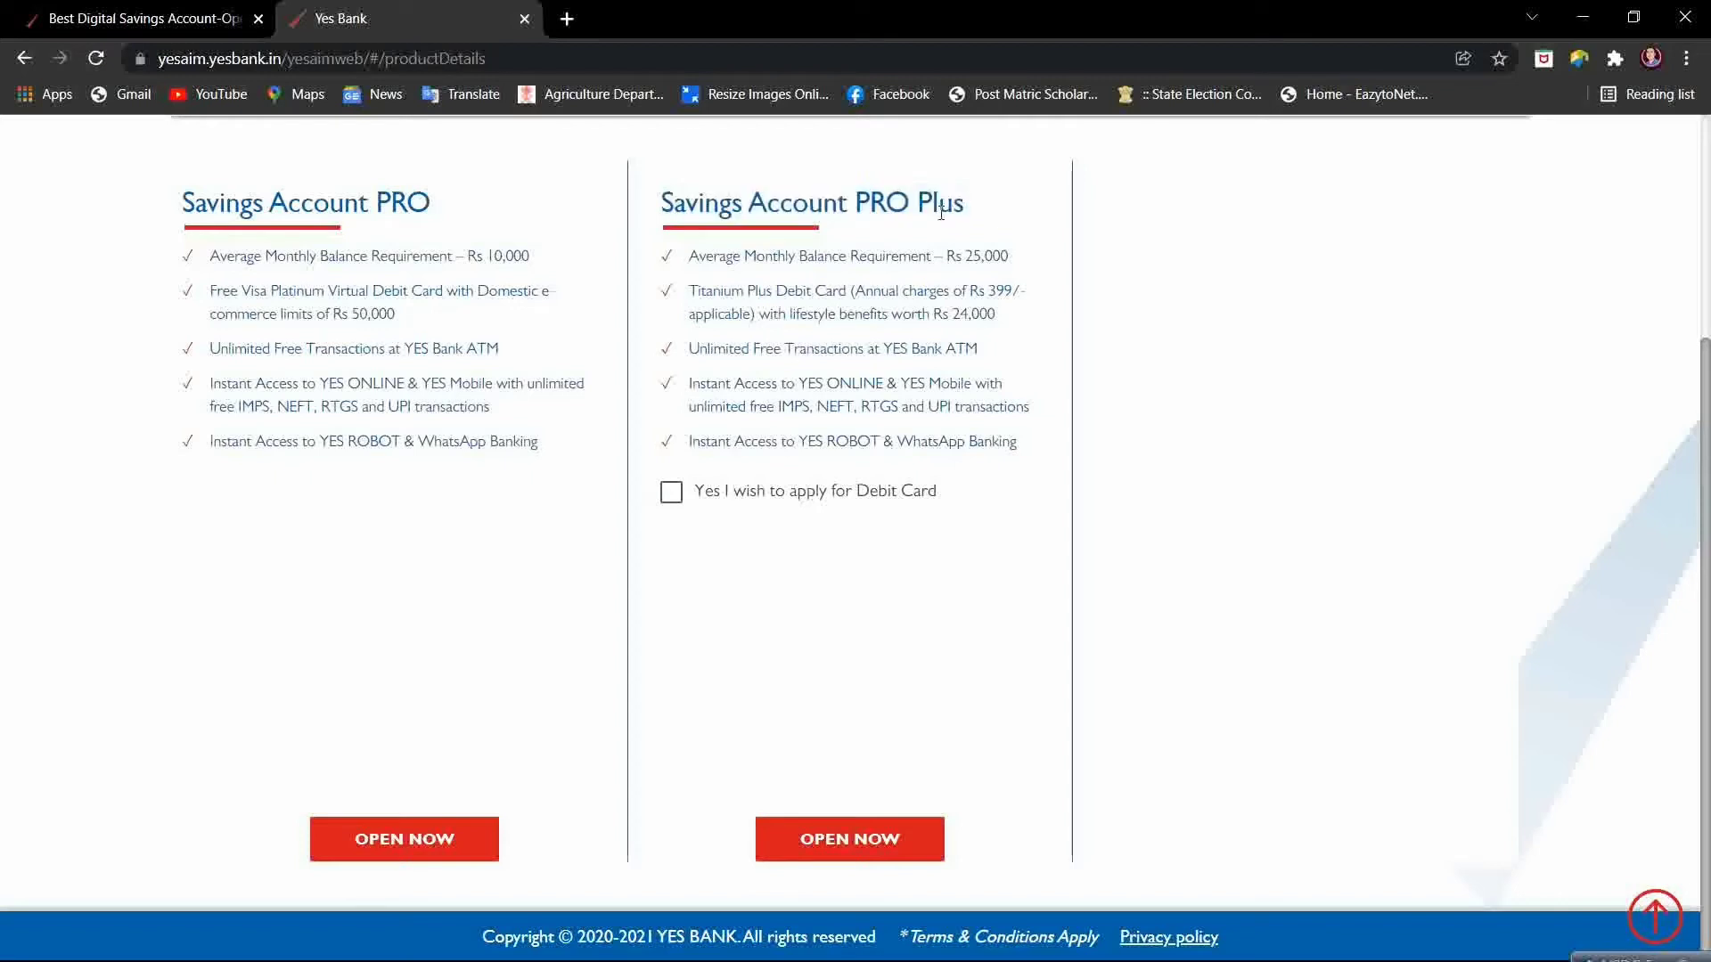
{"action": "left_click", "coordinate": [670, 493]}
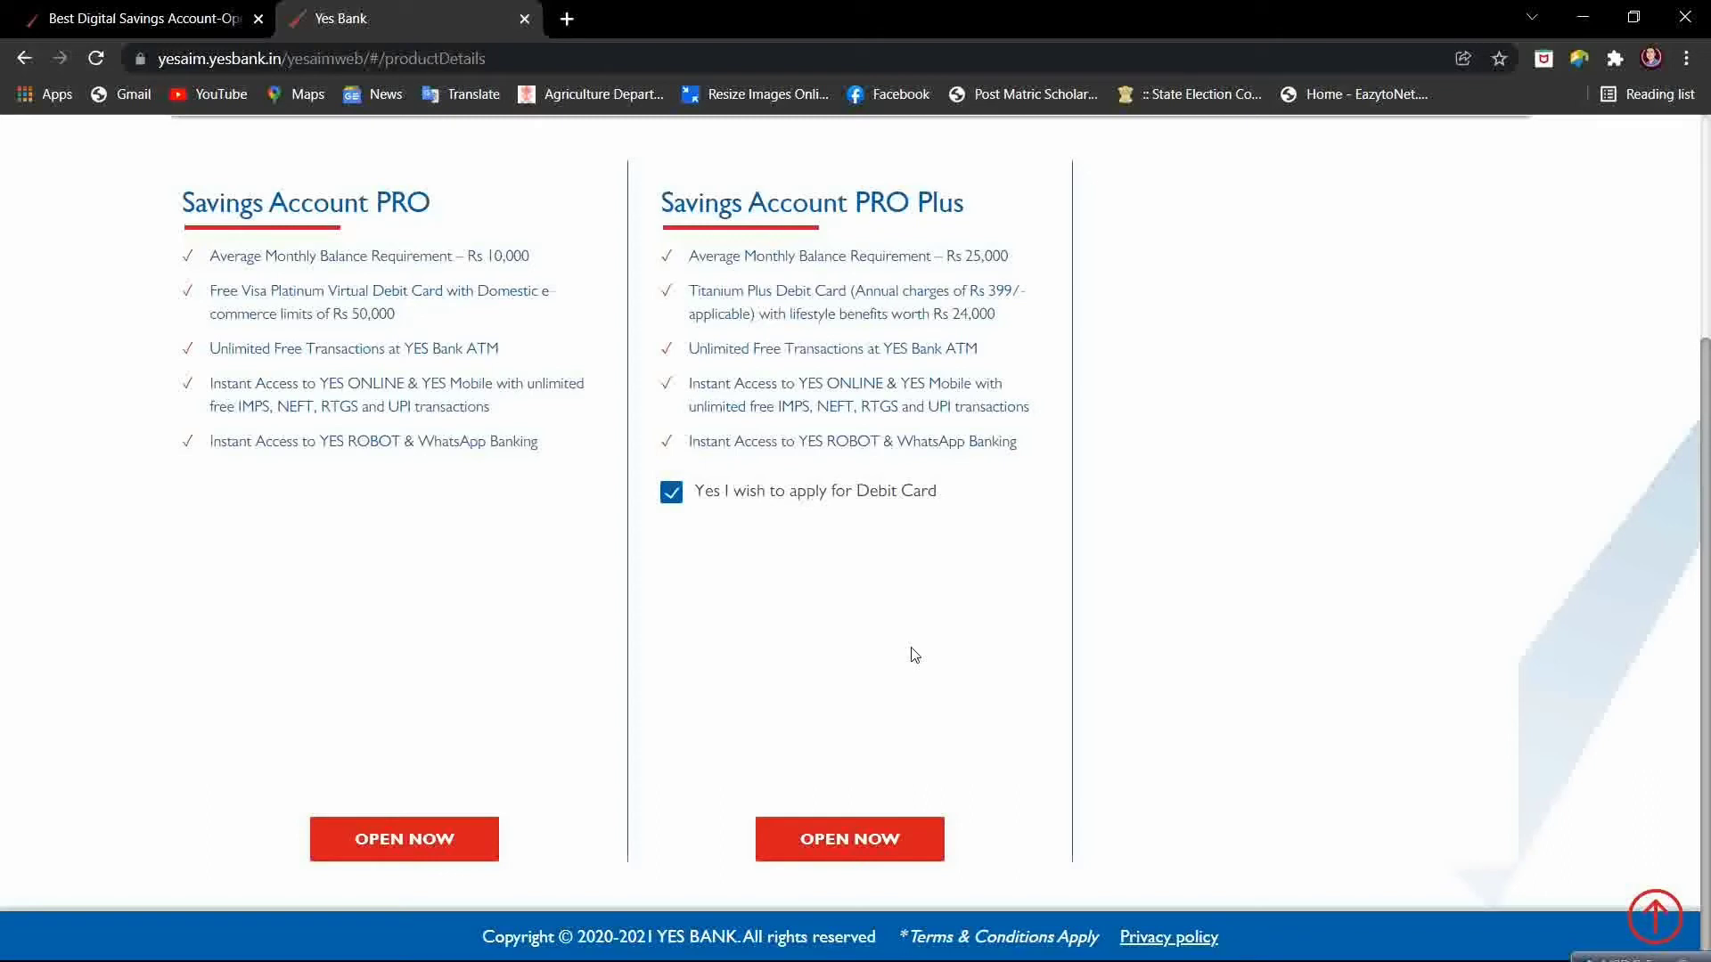
{"action": "scroll", "coordinate": [854, 649], "scroll_direction": "up", "scroll_amount": 1}
{"action": "scroll", "coordinate": [855, 648], "scroll_direction": "down", "scroll_amount": 1}
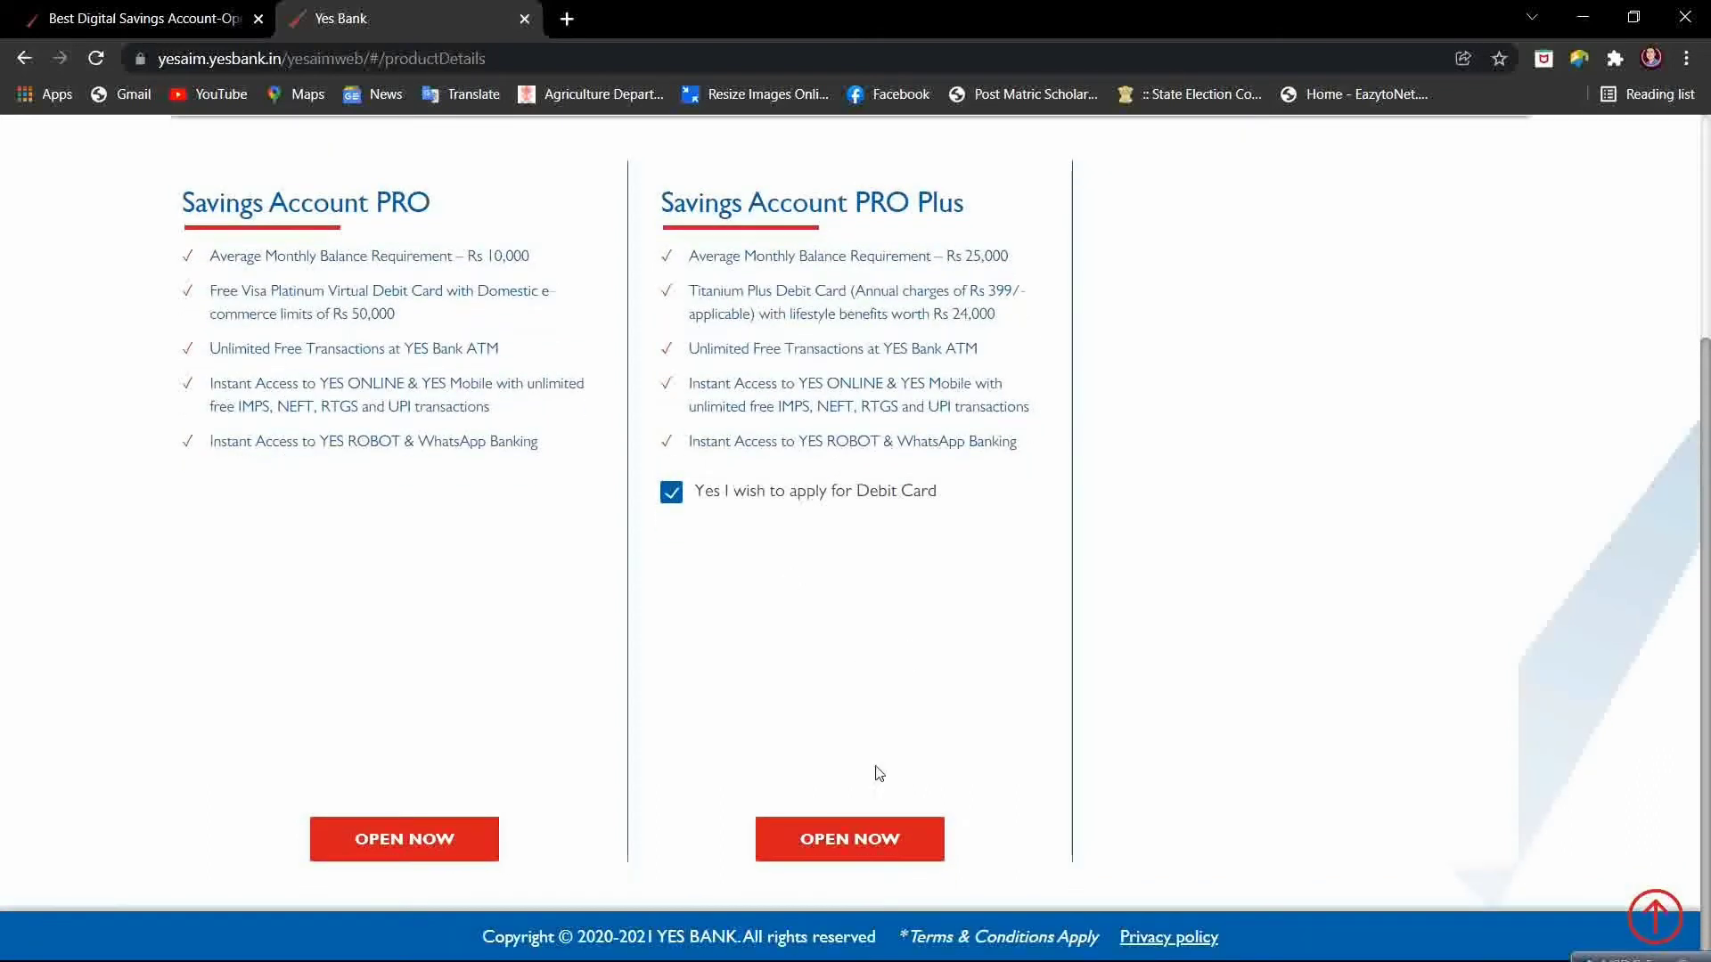
Choose OPEN NOW under Savings Account PRO Plus to reach Personal Details.
{"action": "left_click", "coordinate": [870, 838]}
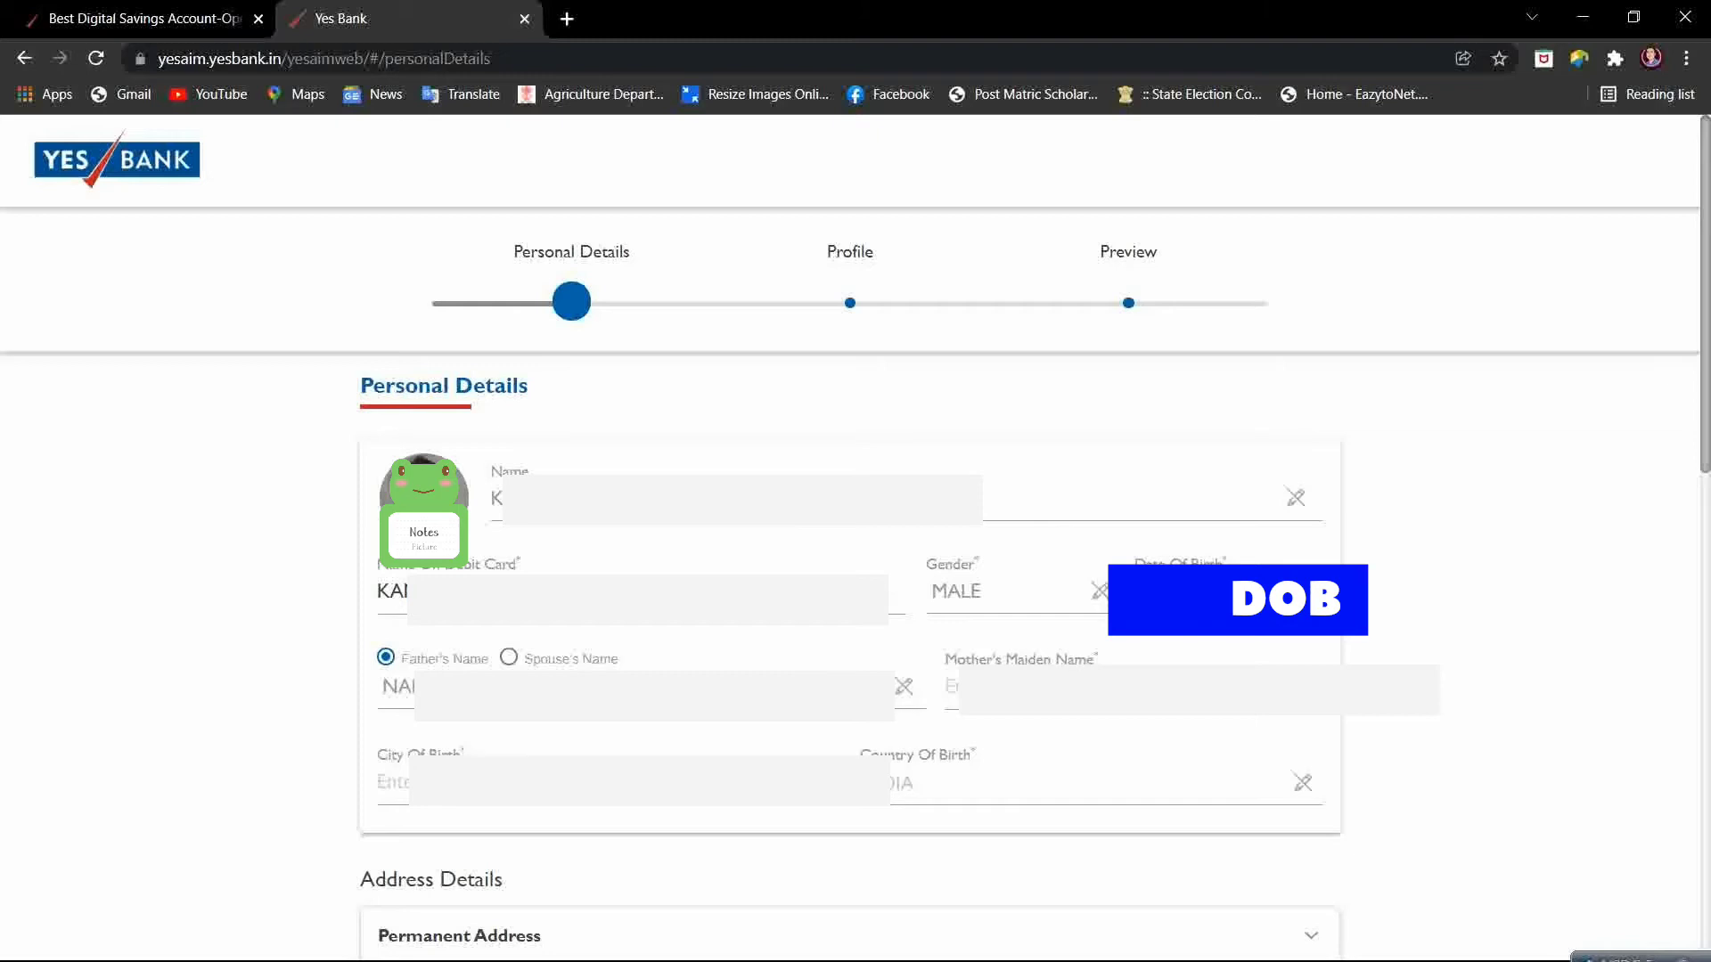
Enter the mother's maiden name and city of birth, keeping Country of Birth as India.
{"action": "type", "text": "R"}
{"action": "type", "text": "SITA"}
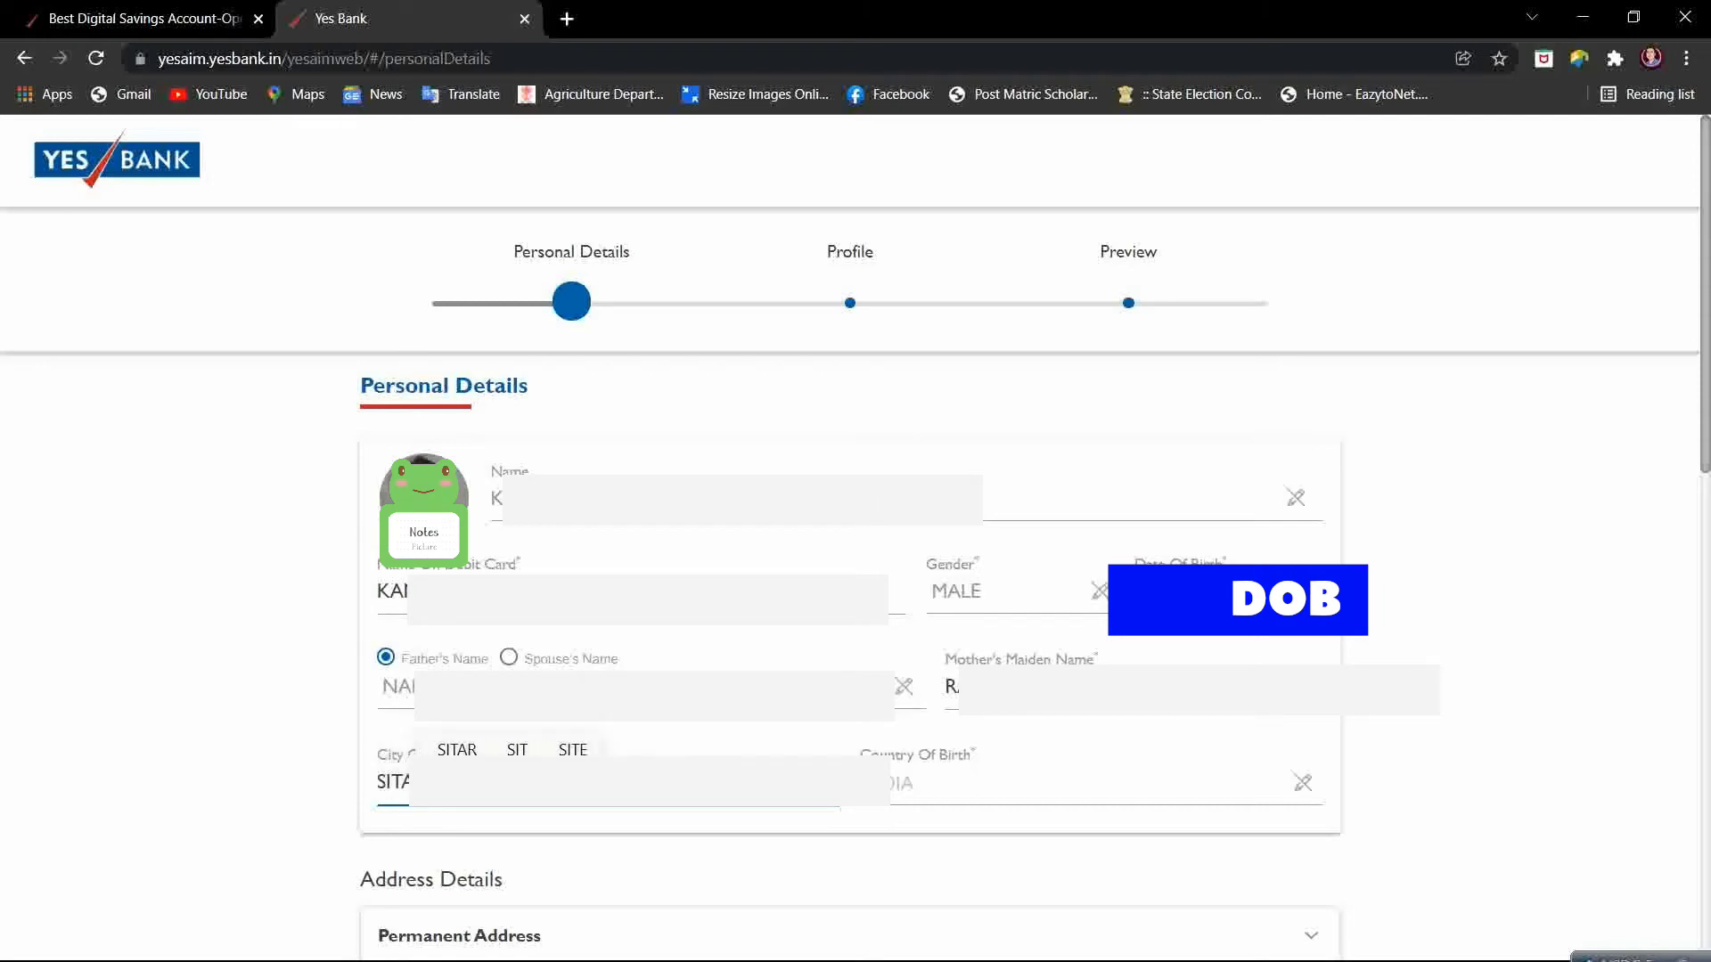
{"action": "left_click", "coordinate": [916, 905]}
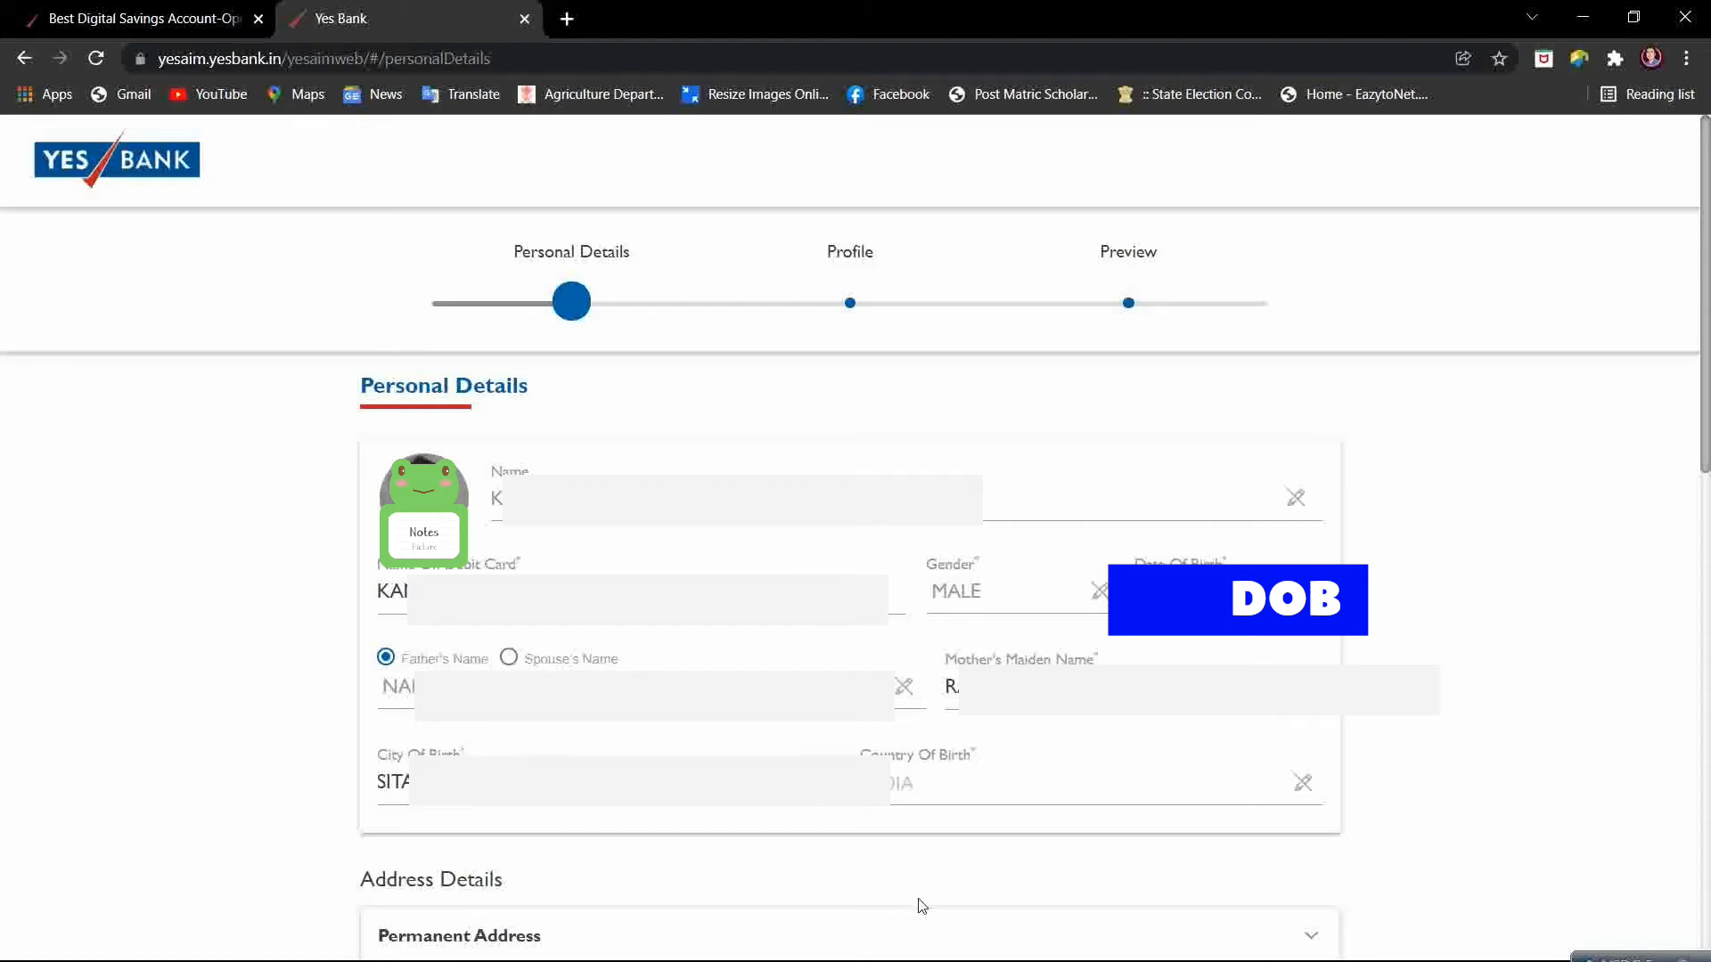
{"action": "left_click_drag", "start_coordinate": [860, 755], "coordinate": [1020, 819]}
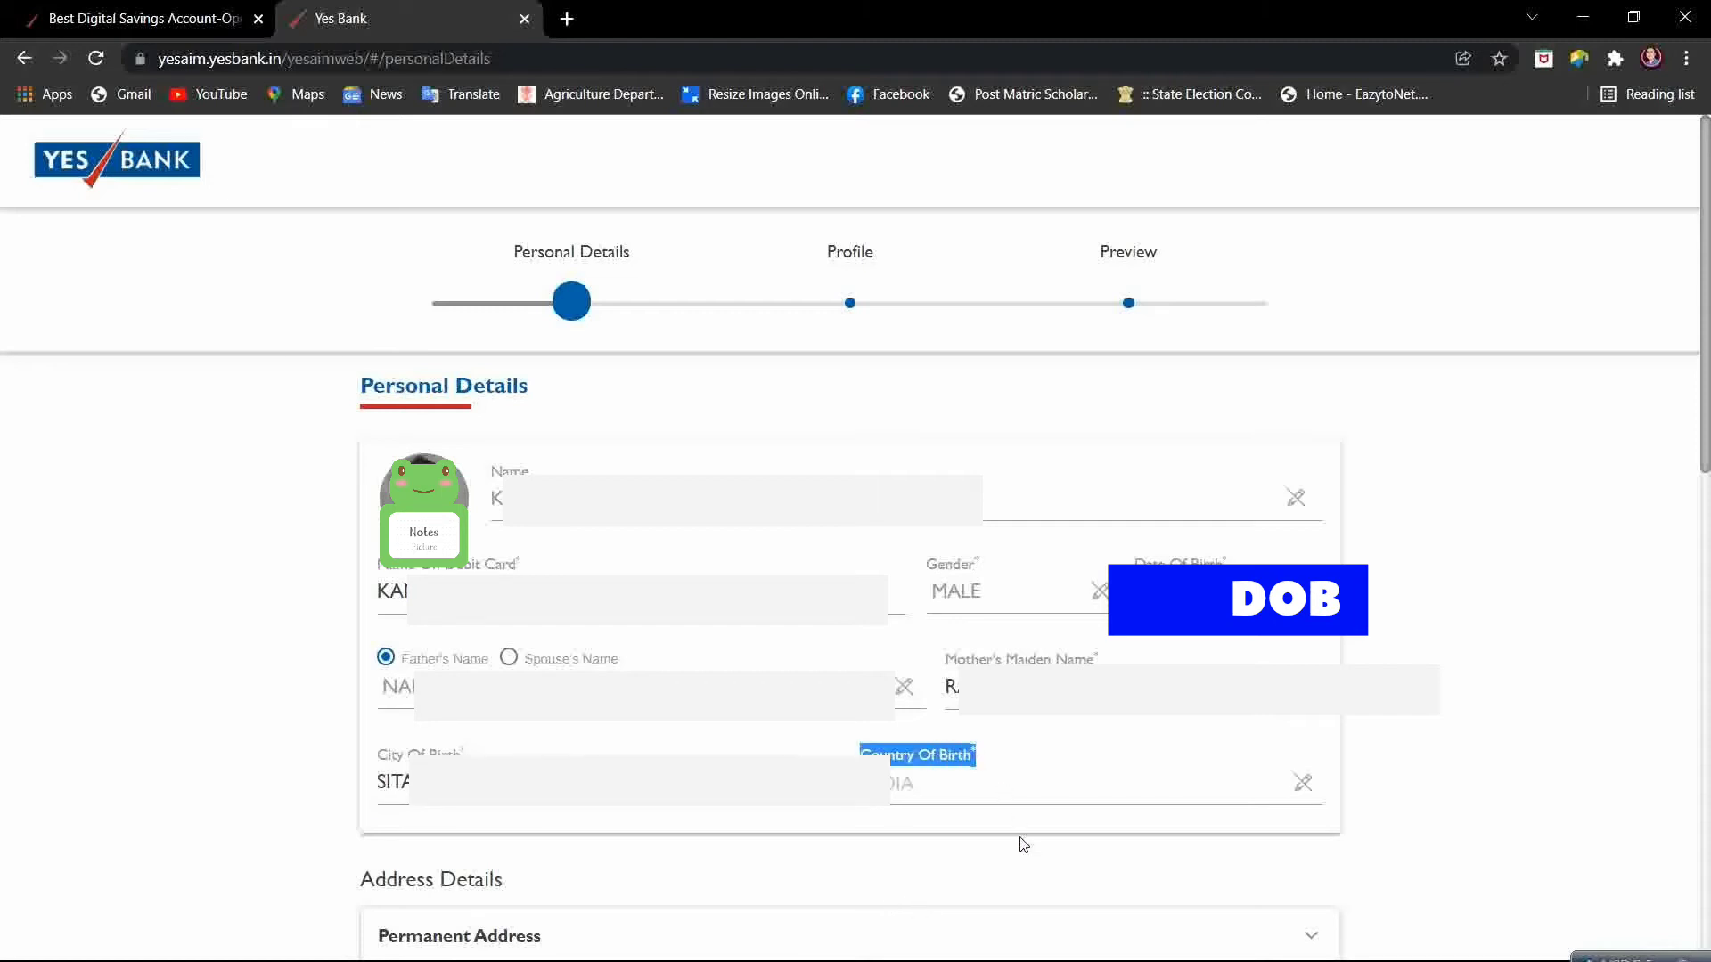
Under Address Details, select Others for Current Address Same As.
{"action": "scroll", "coordinate": [1022, 842], "scroll_direction": "down", "scroll_amount": 8}
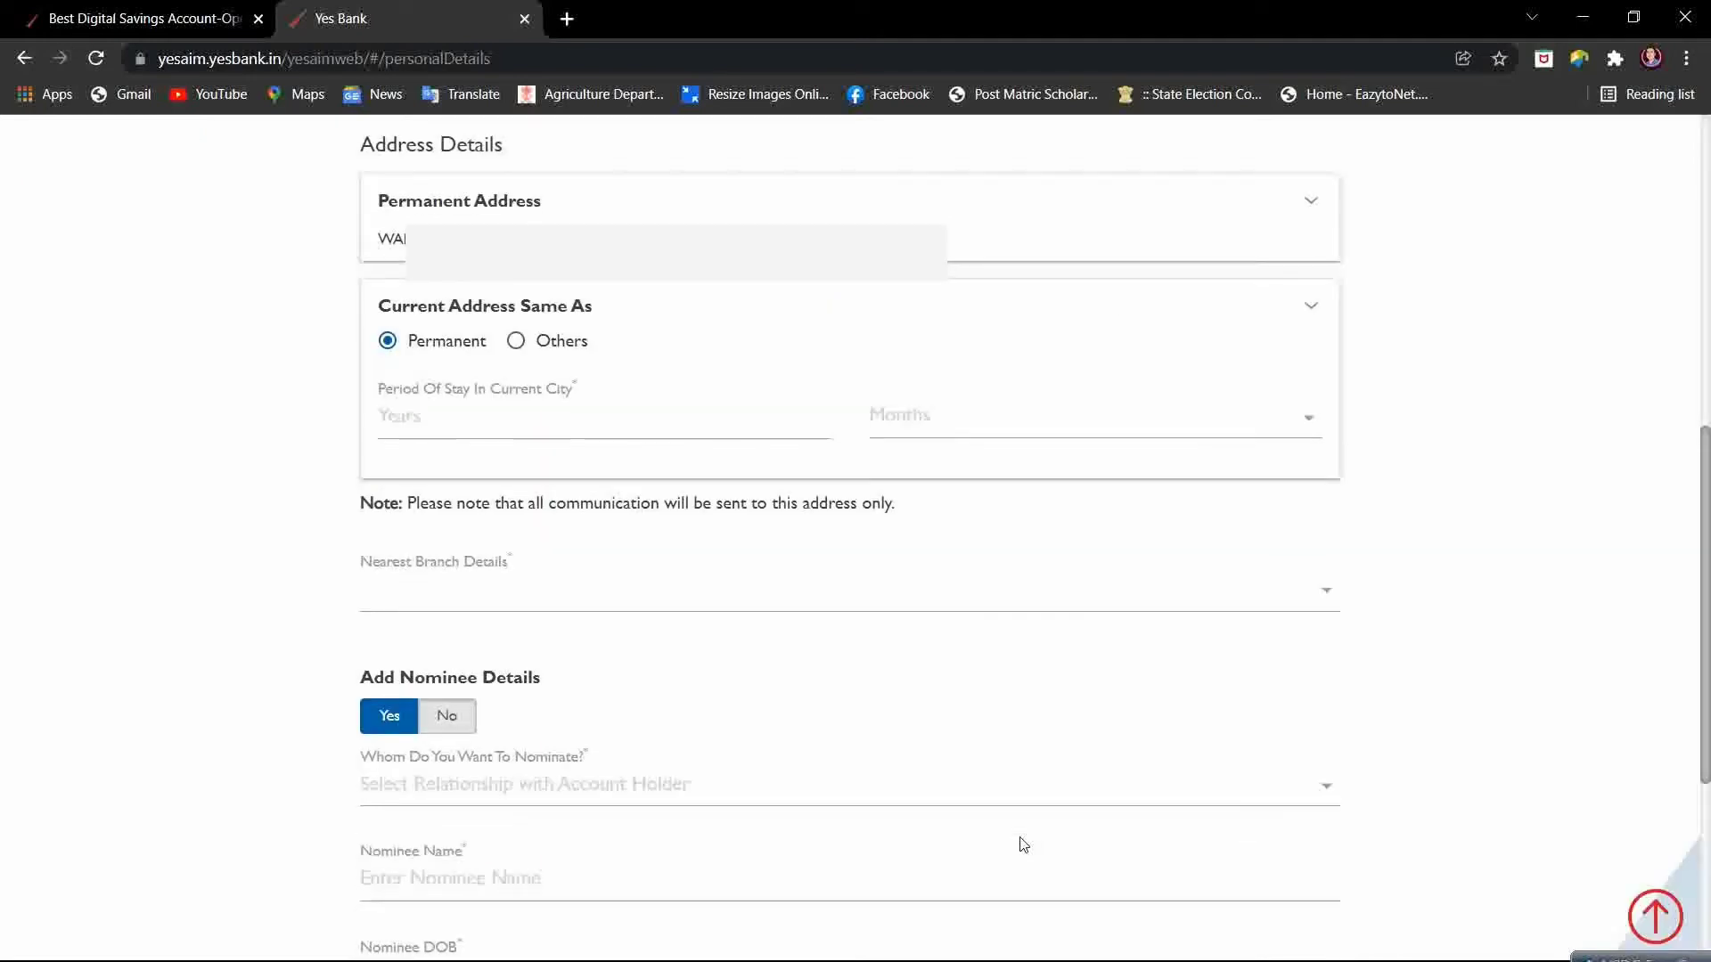
{"action": "left_click_drag", "start_coordinate": [374, 145], "coordinate": [515, 152]}
{"action": "left_click", "coordinate": [738, 175]}
{"action": "left_click_drag", "start_coordinate": [382, 310], "coordinate": [600, 306]}
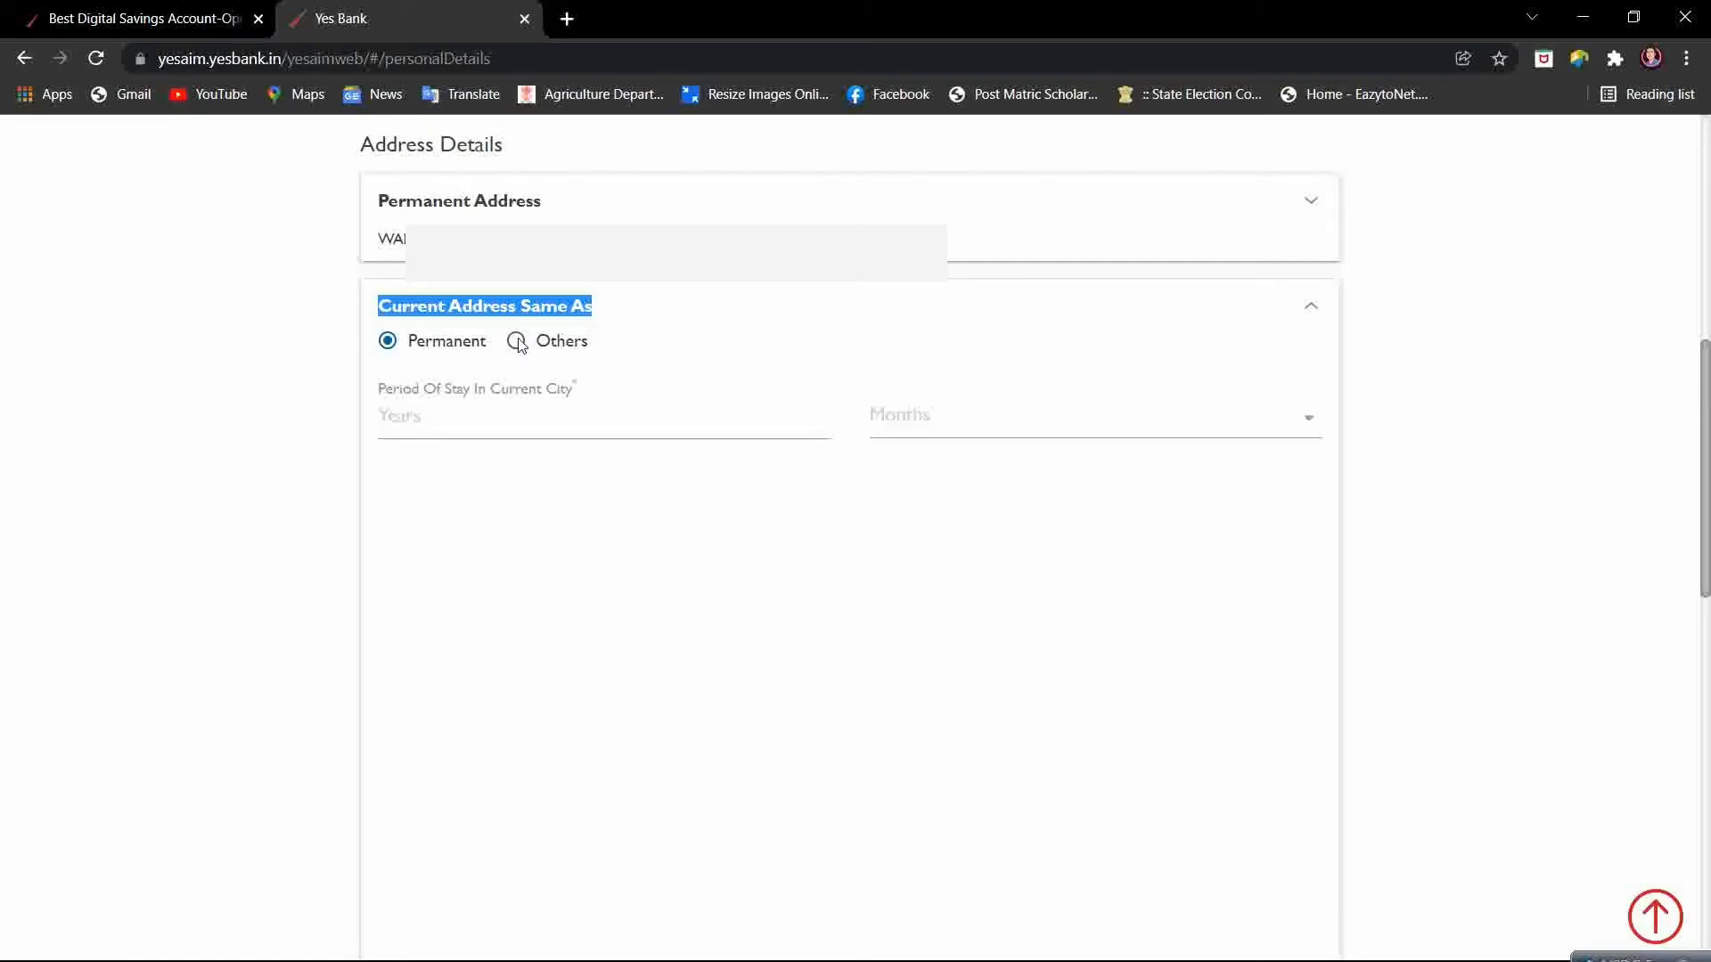
{"action": "left_click", "coordinate": [516, 342]}
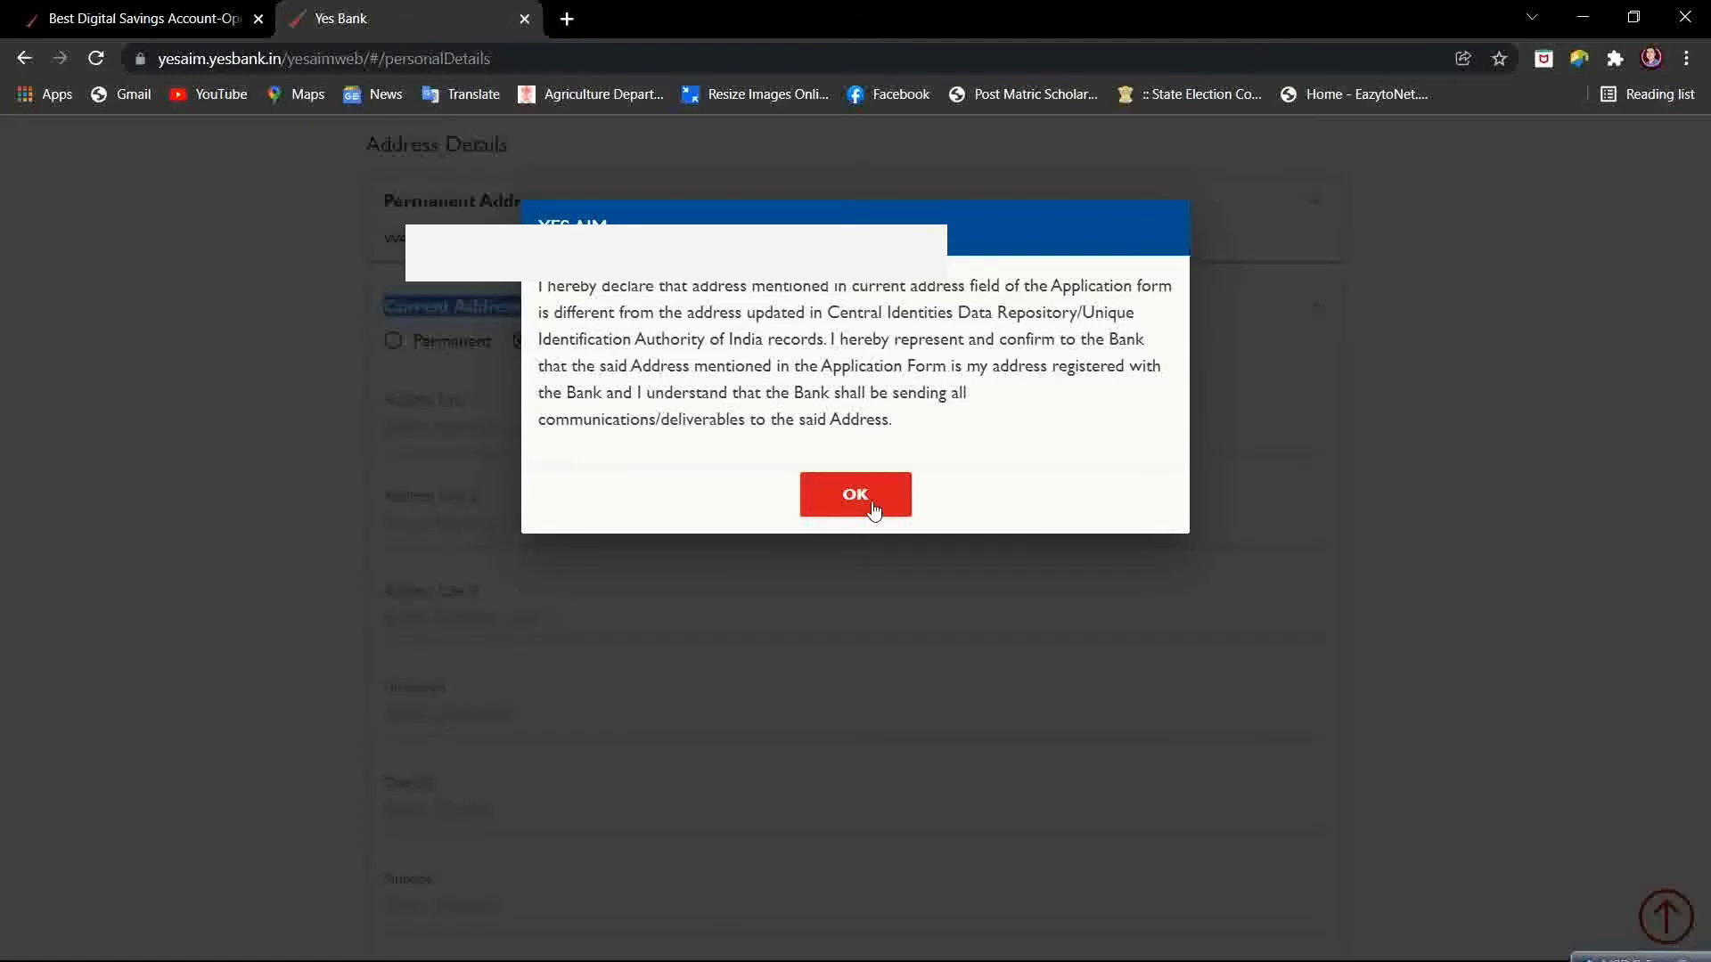
Accept the address declaration and scroll through the new current-address fields.
{"action": "left_click", "coordinate": [873, 507]}
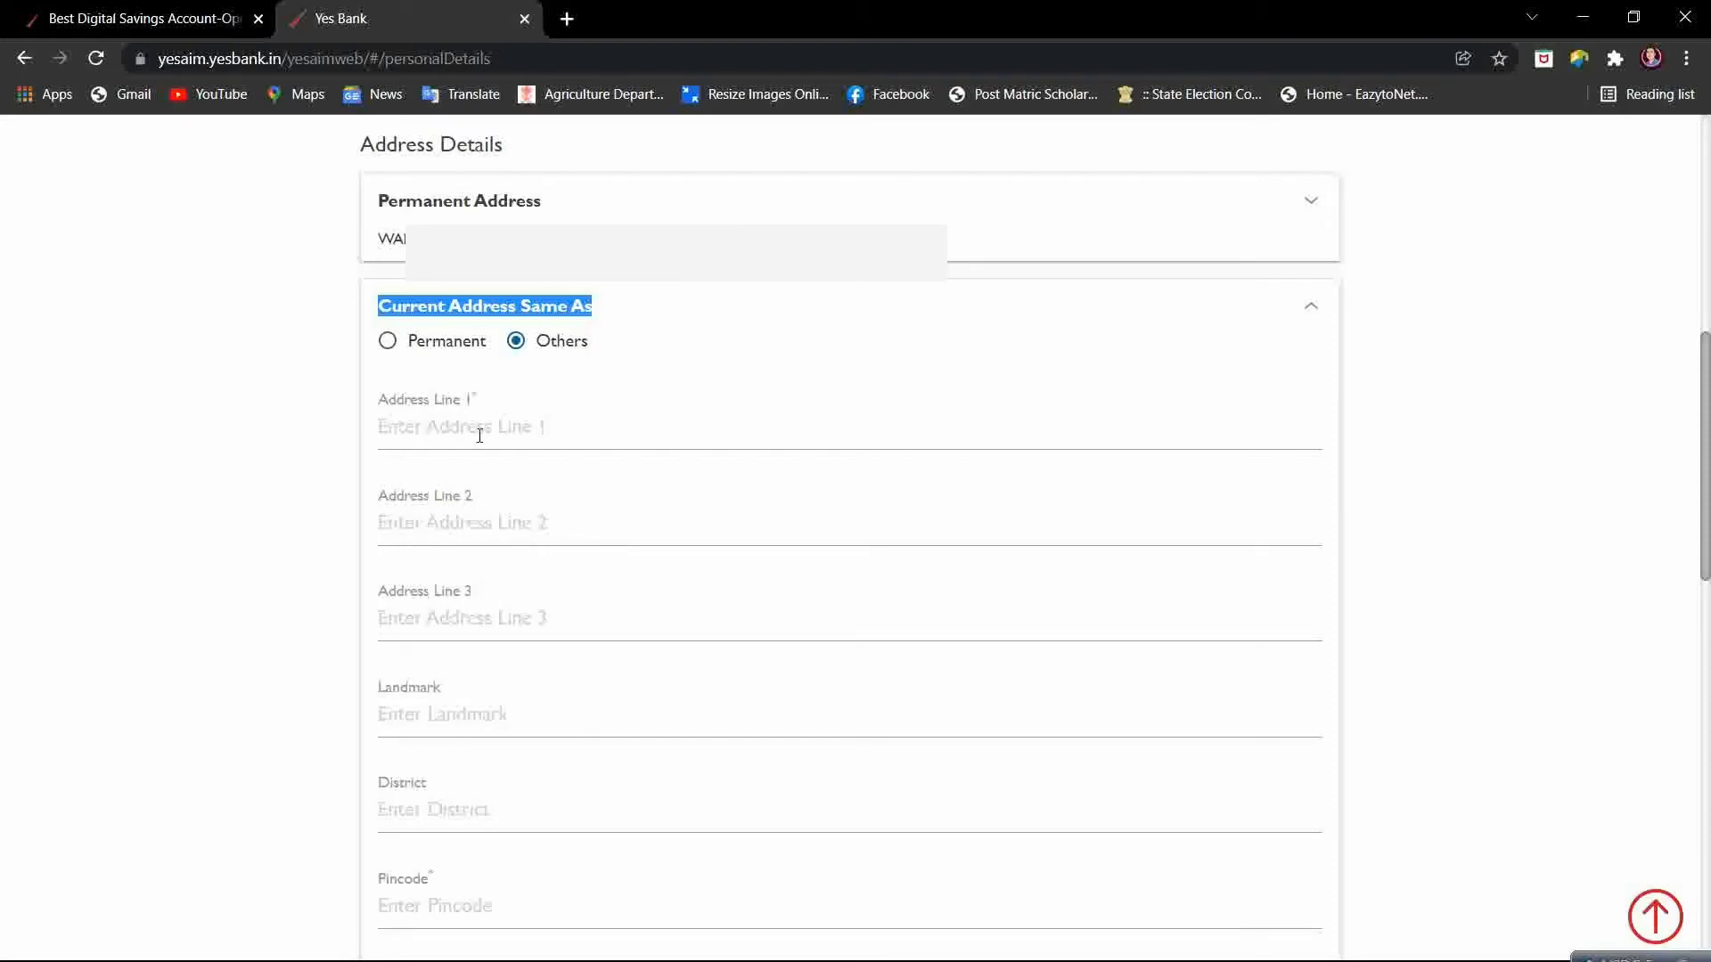
{"action": "scroll", "coordinate": [479, 436], "scroll_direction": "down", "scroll_amount": 4}
{"action": "scroll", "coordinate": [428, 356], "scroll_direction": "up", "scroll_amount": 2}
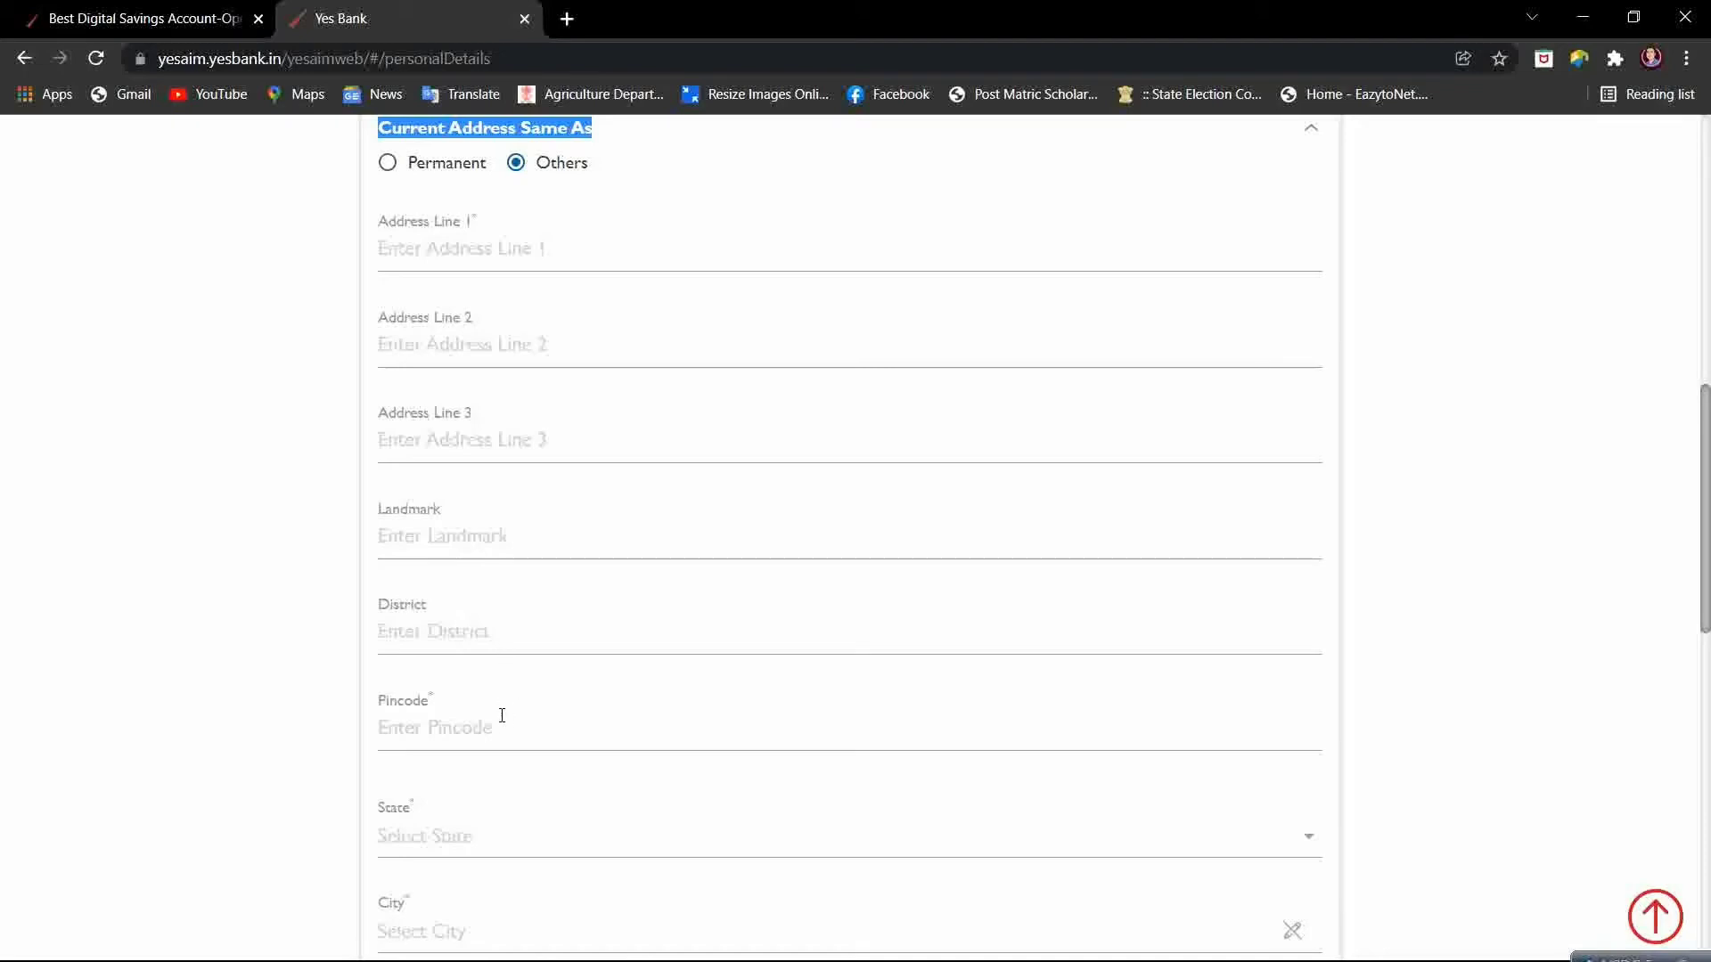
{"action": "scroll", "coordinate": [550, 842], "scroll_direction": "down", "scroll_amount": 1}
{"action": "scroll", "coordinate": [550, 842], "scroll_direction": "down", "scroll_amount": 1}
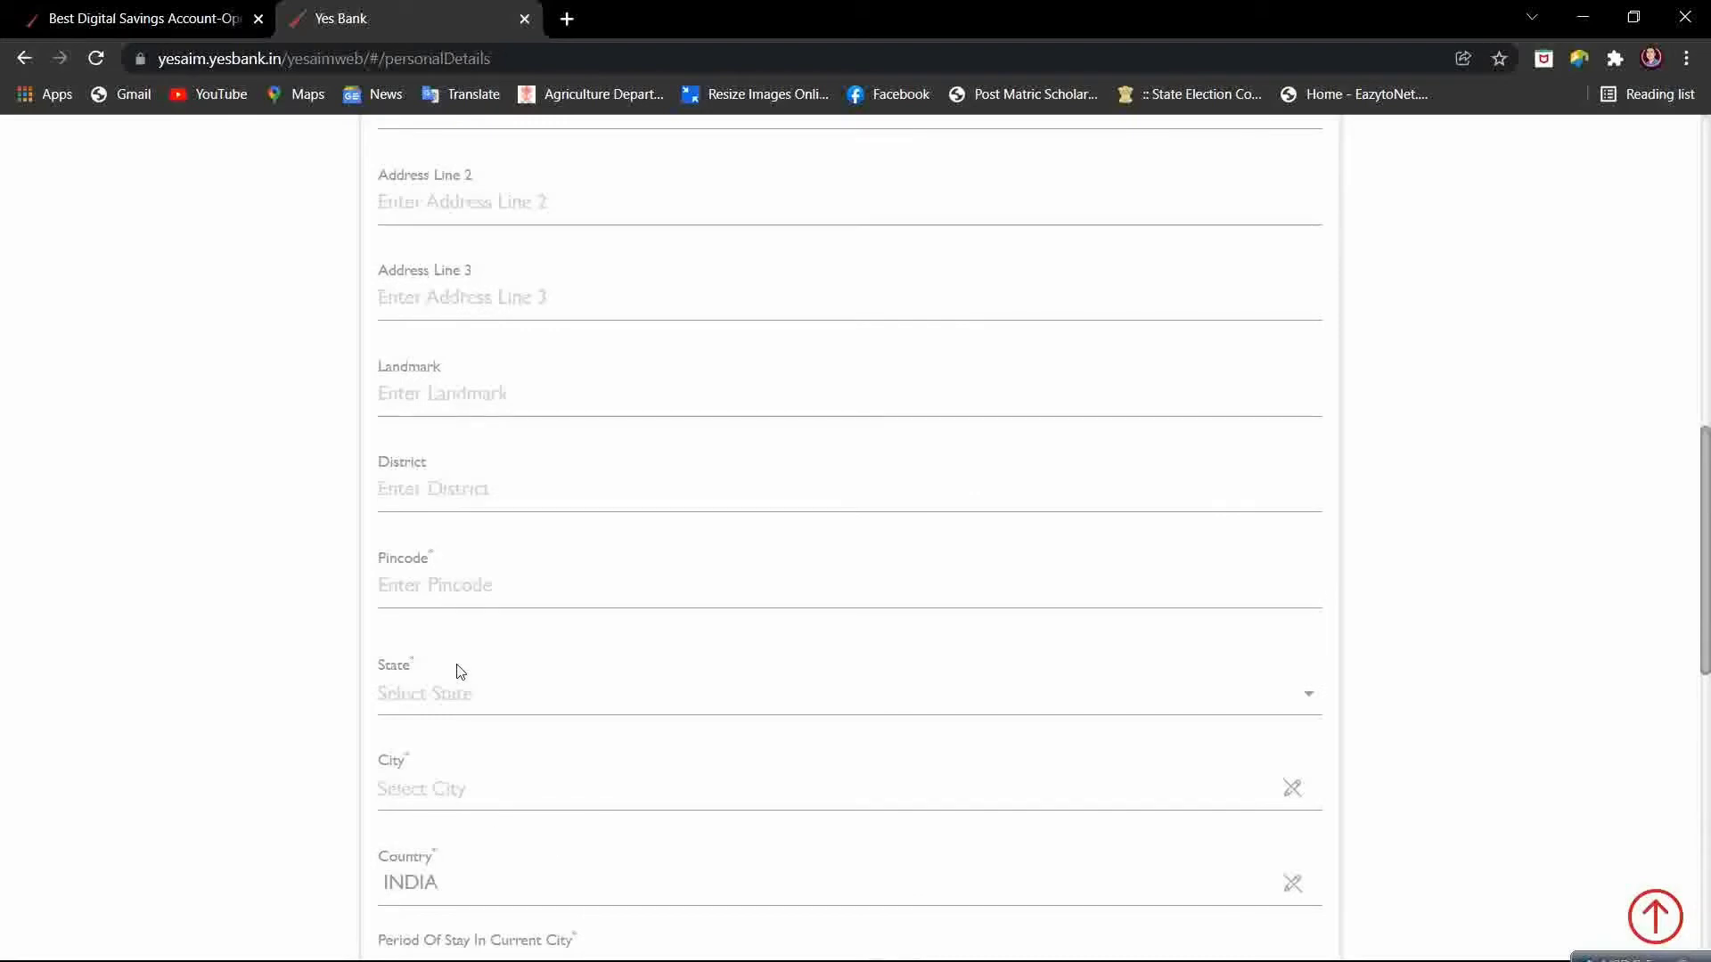
{"action": "scroll", "coordinate": [479, 761], "scroll_direction": "down", "scroll_amount": 2}
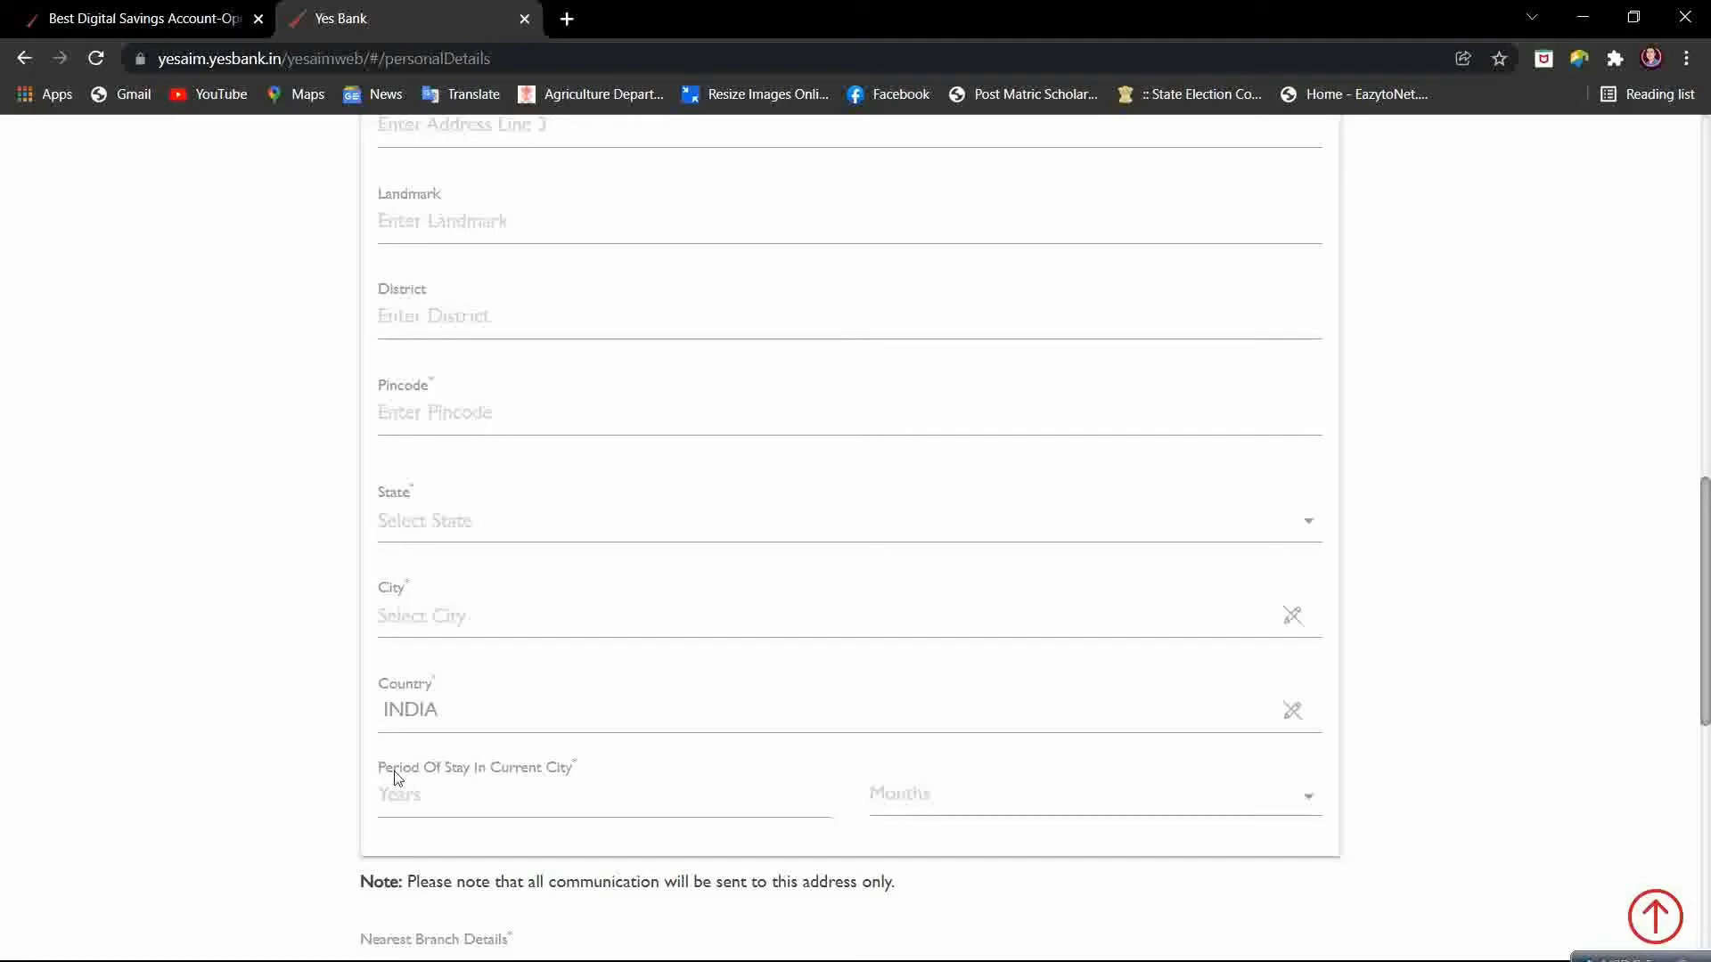
Inspect the Period of Stay years and months fields without choosing any values.
{"action": "triple_click", "coordinate": [431, 767]}
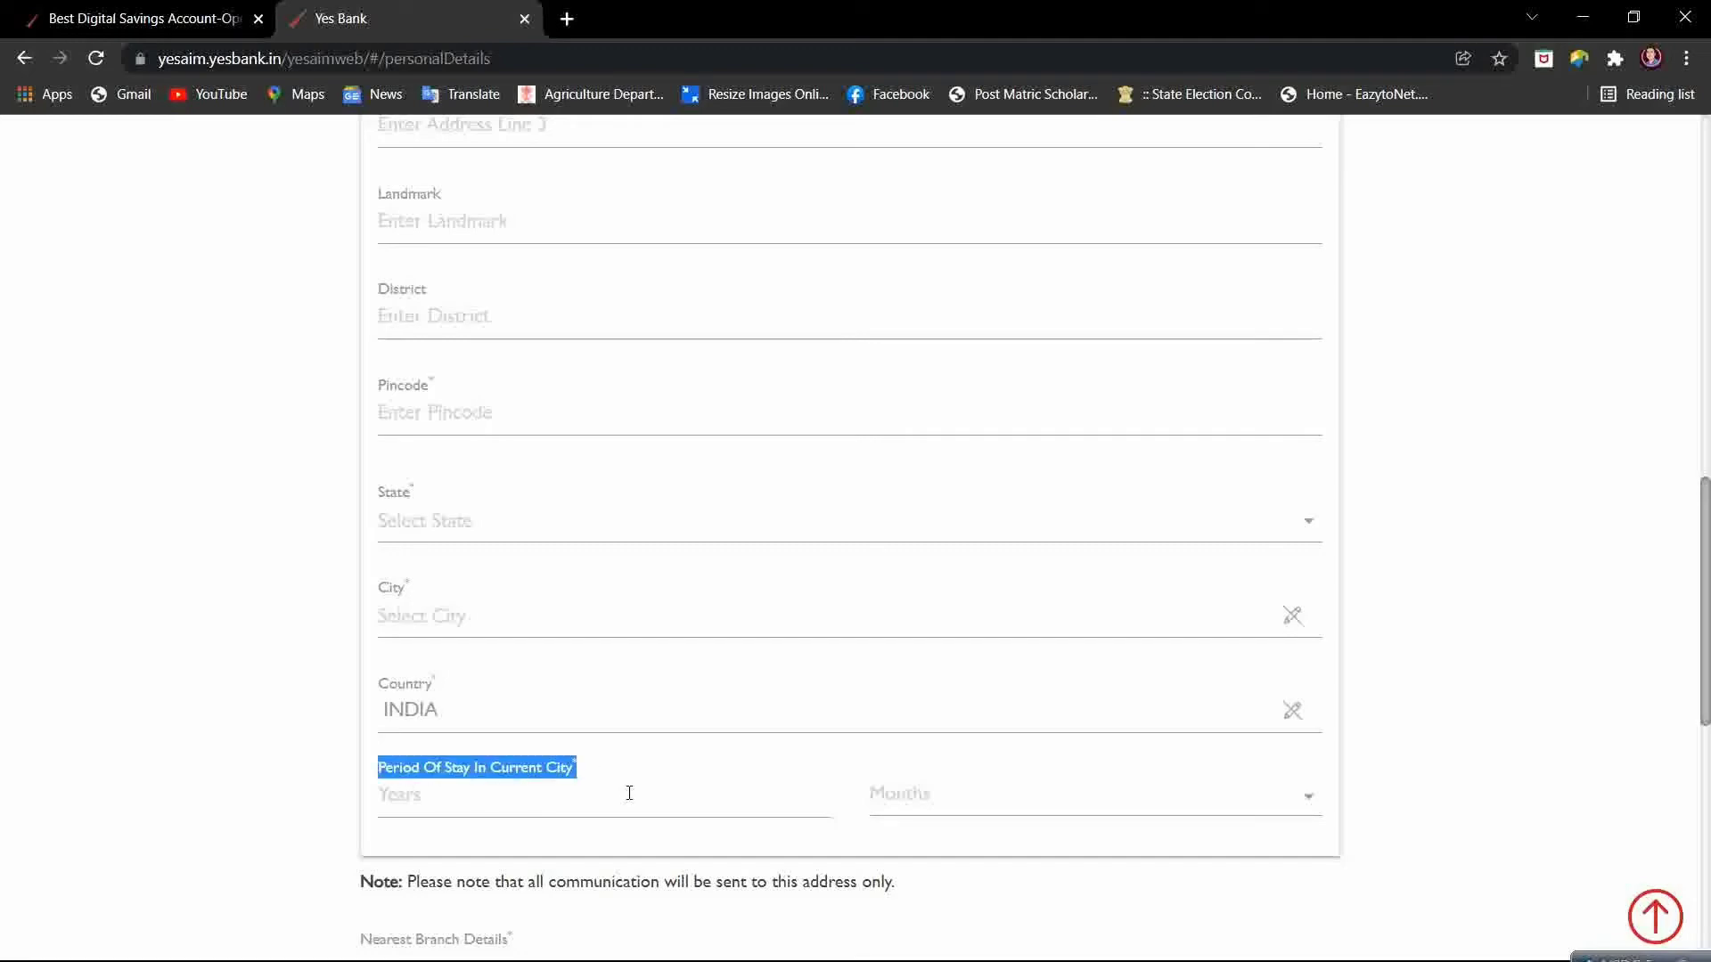
{"action": "left_click", "coordinate": [729, 814]}
{"action": "left_click", "coordinate": [935, 803]}
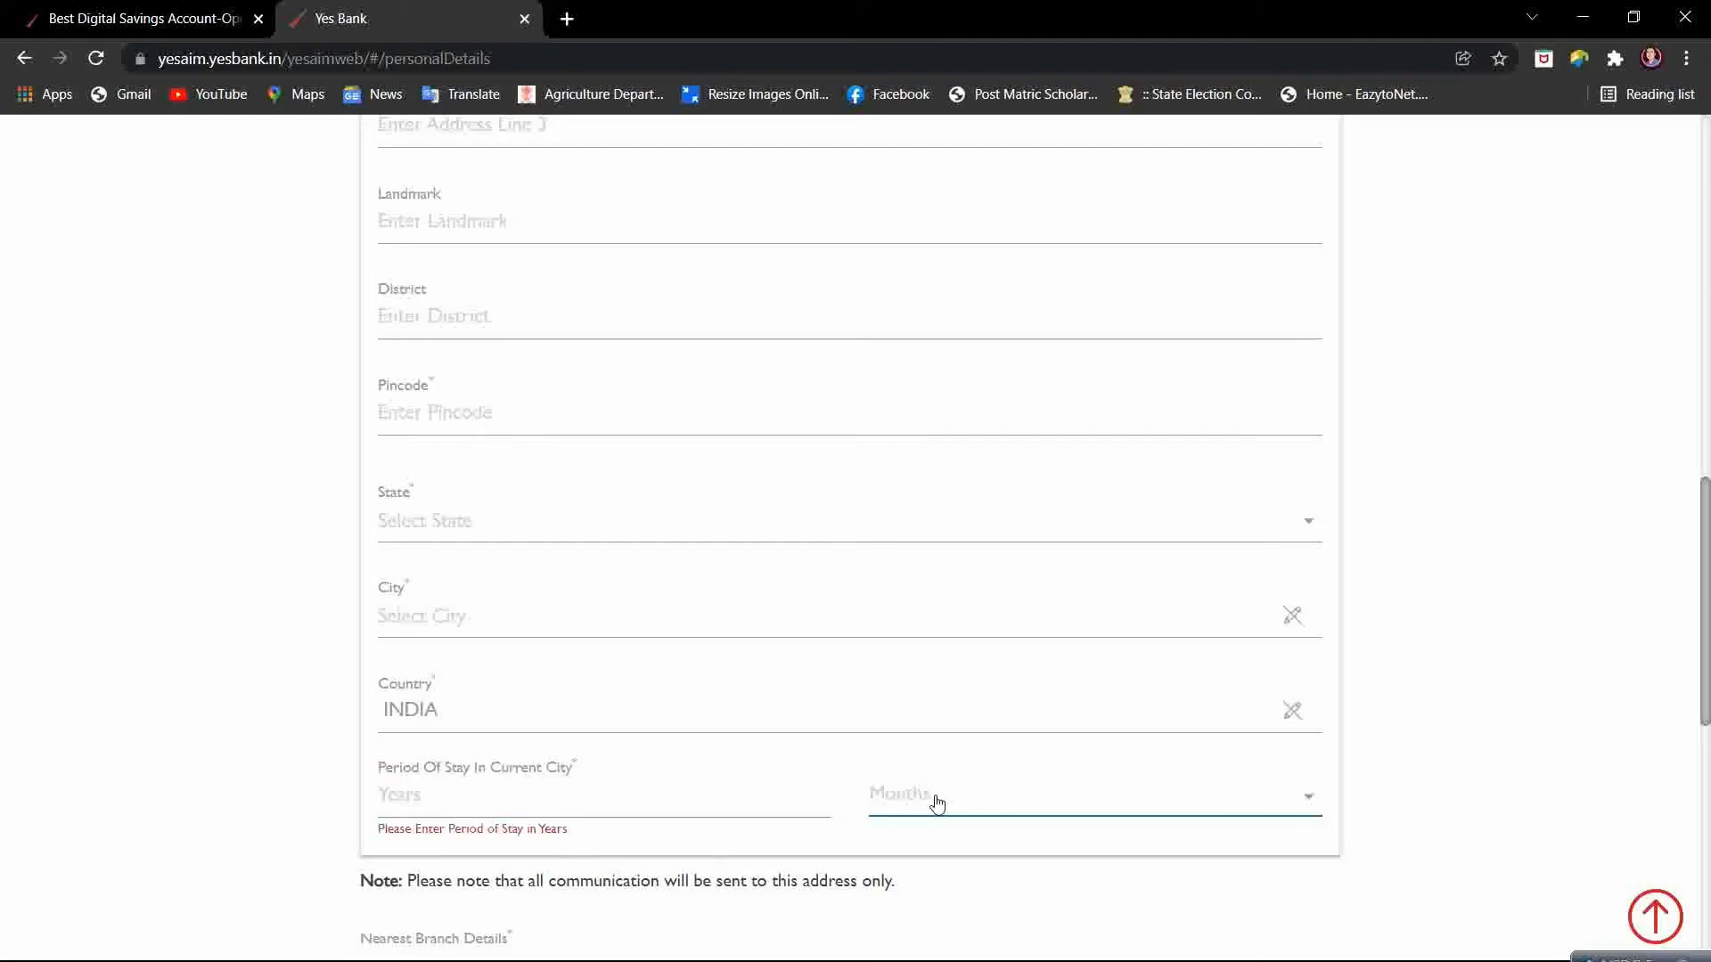
{"action": "left_click", "coordinate": [729, 863]}
{"action": "scroll", "coordinate": [623, 802], "scroll_direction": "down", "scroll_amount": 3}
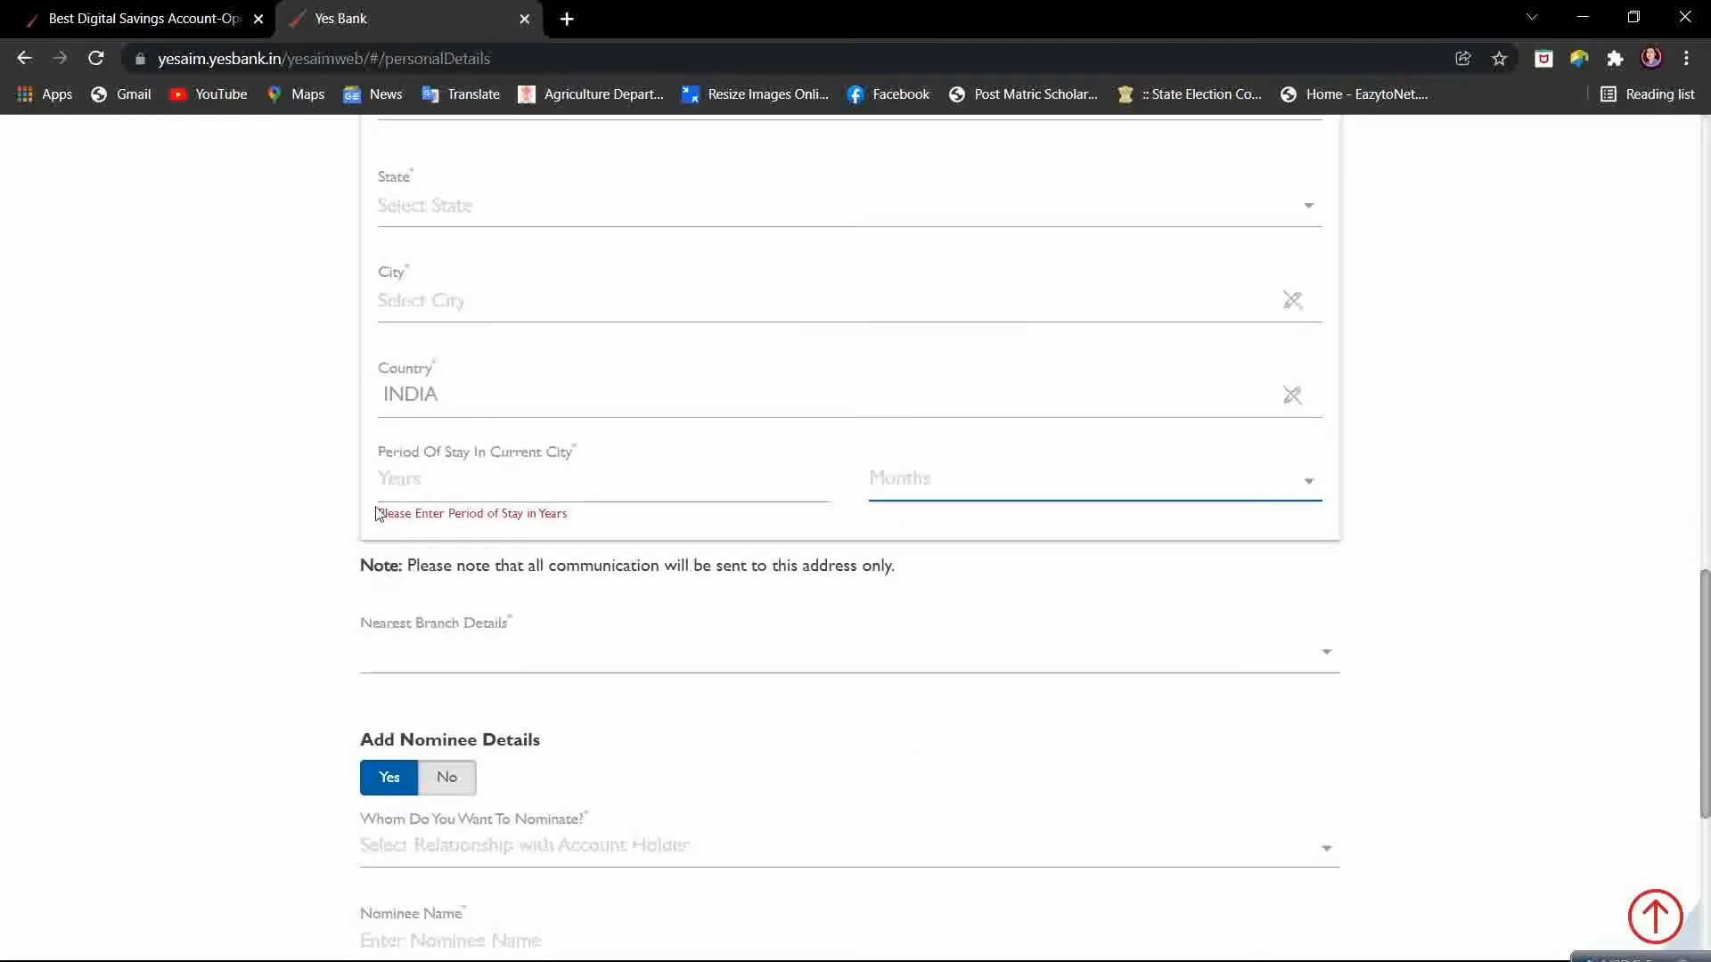
{"action": "left_click_drag", "start_coordinate": [375, 566], "coordinate": [947, 588]}
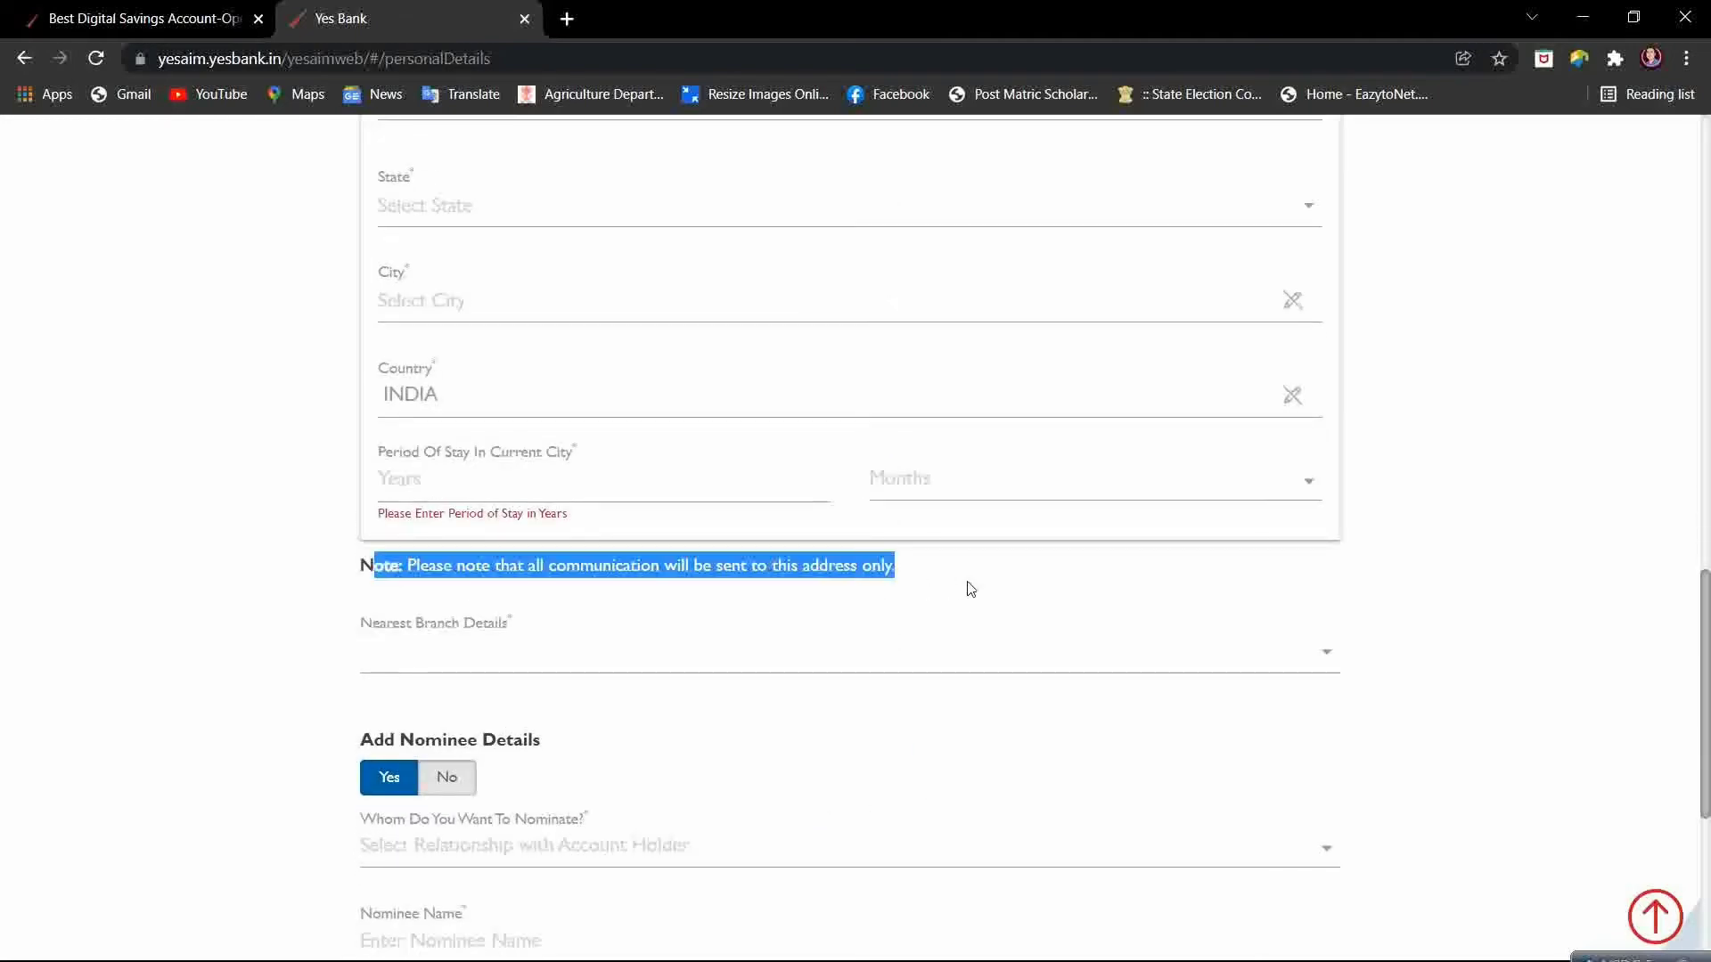
{"action": "left_click", "coordinate": [939, 591]}
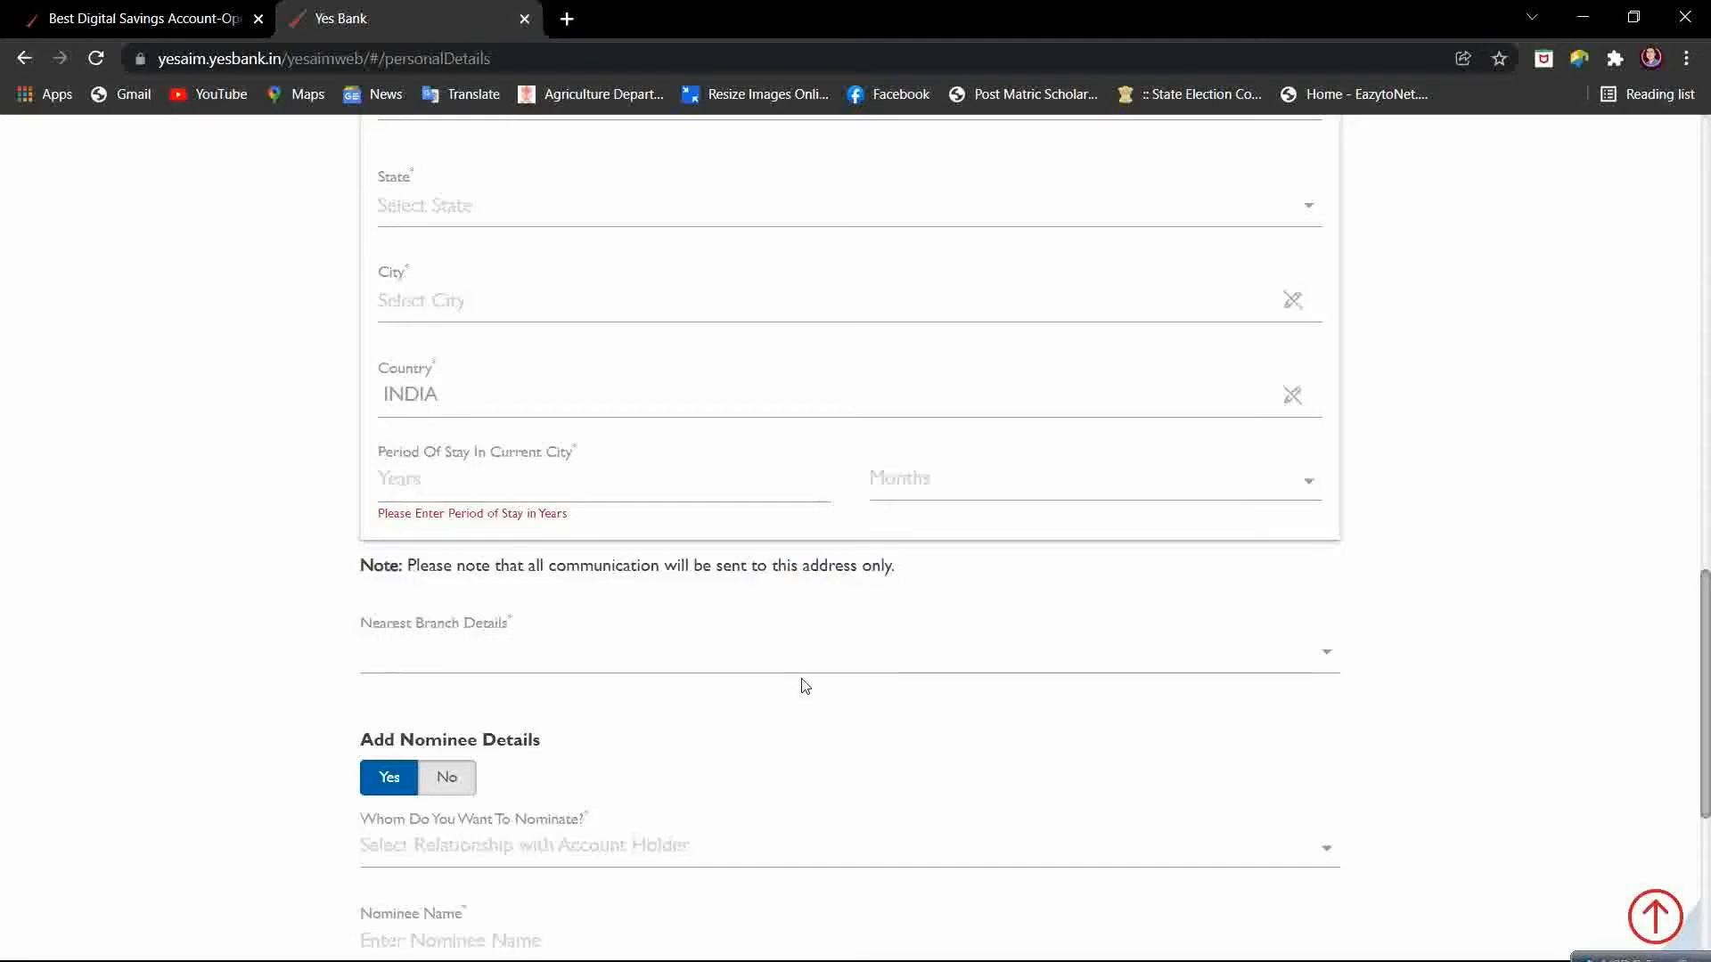
Look over the Add Nominee Details section and the nominee relationship options in 'Whom Do You Want To Nominate?'.
{"action": "scroll", "coordinate": [805, 685], "scroll_direction": "down", "scroll_amount": 1}
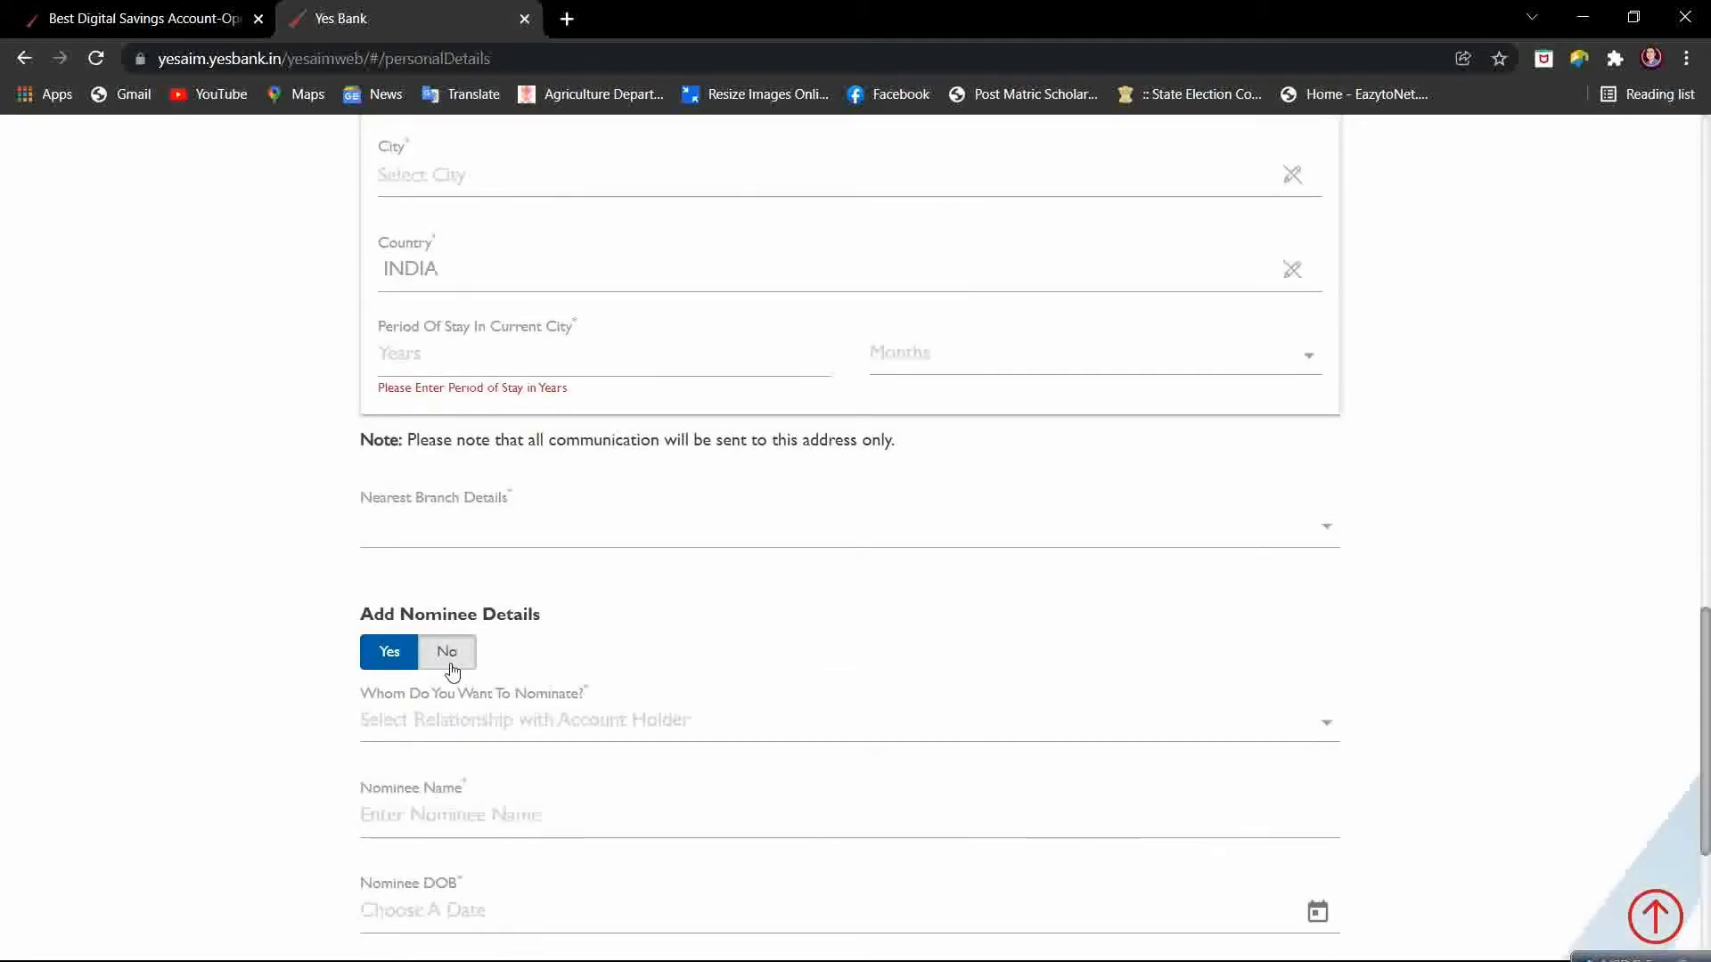
{"action": "left_click_drag", "start_coordinate": [367, 615], "coordinate": [556, 616]}
{"action": "left_click", "coordinate": [562, 619]}
{"action": "scroll", "coordinate": [562, 620], "scroll_direction": "down", "scroll_amount": 3}
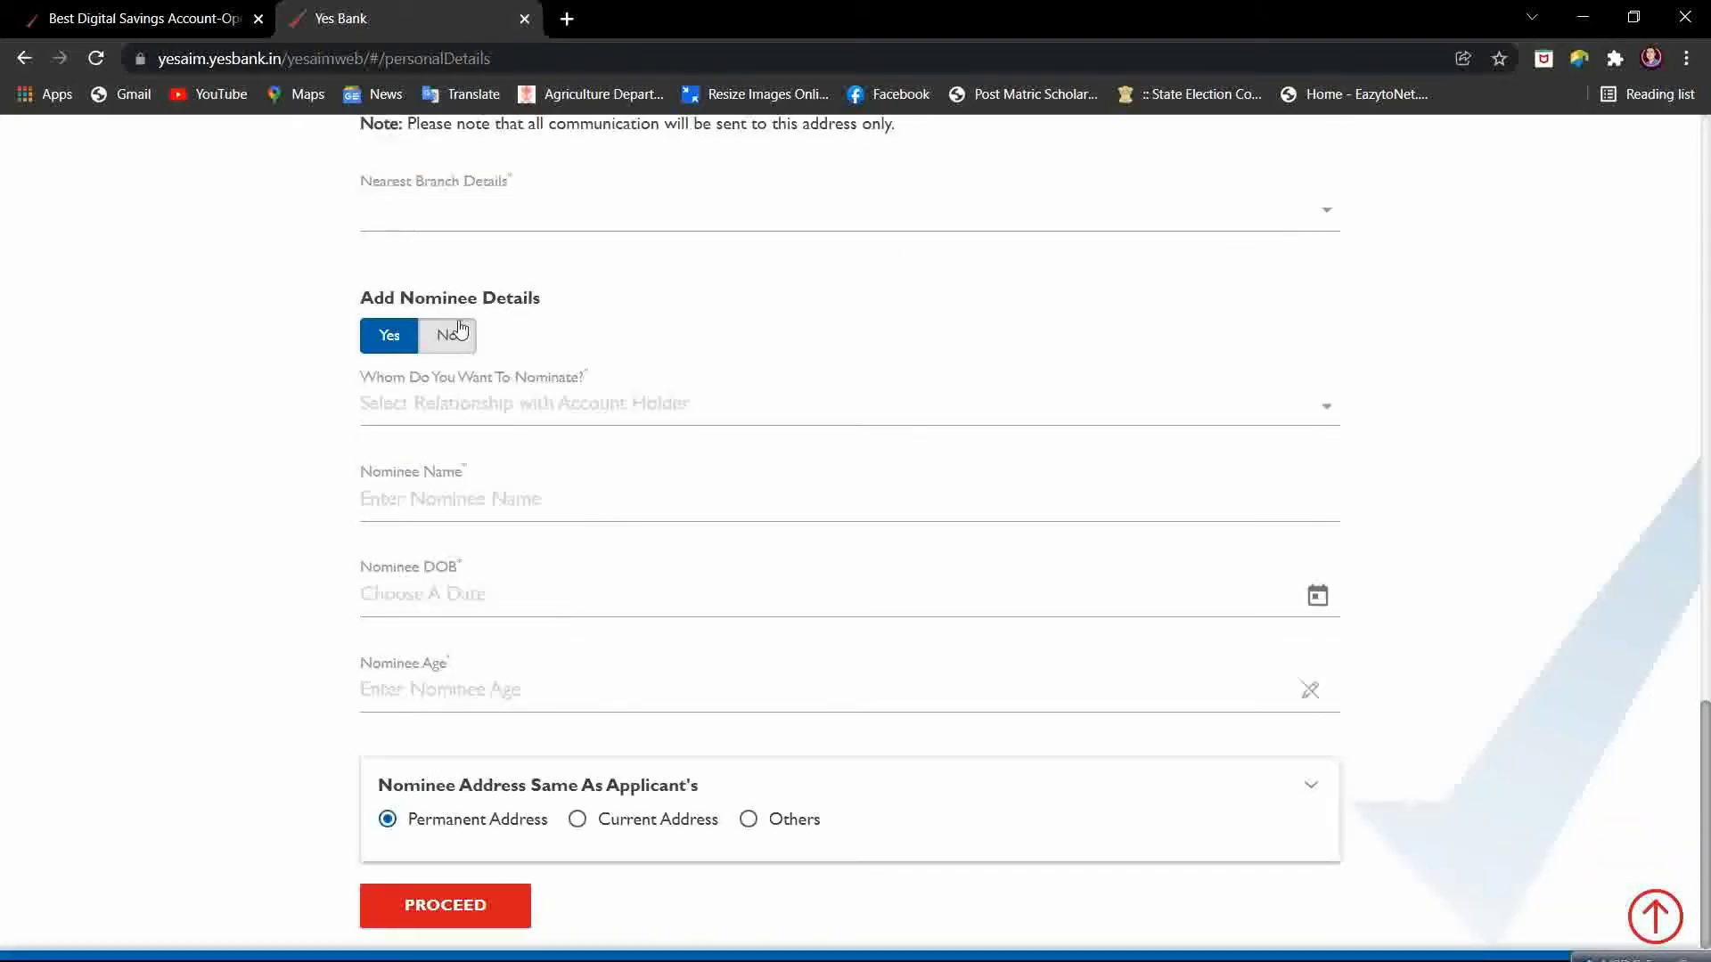
{"action": "left_click", "coordinate": [458, 405]}
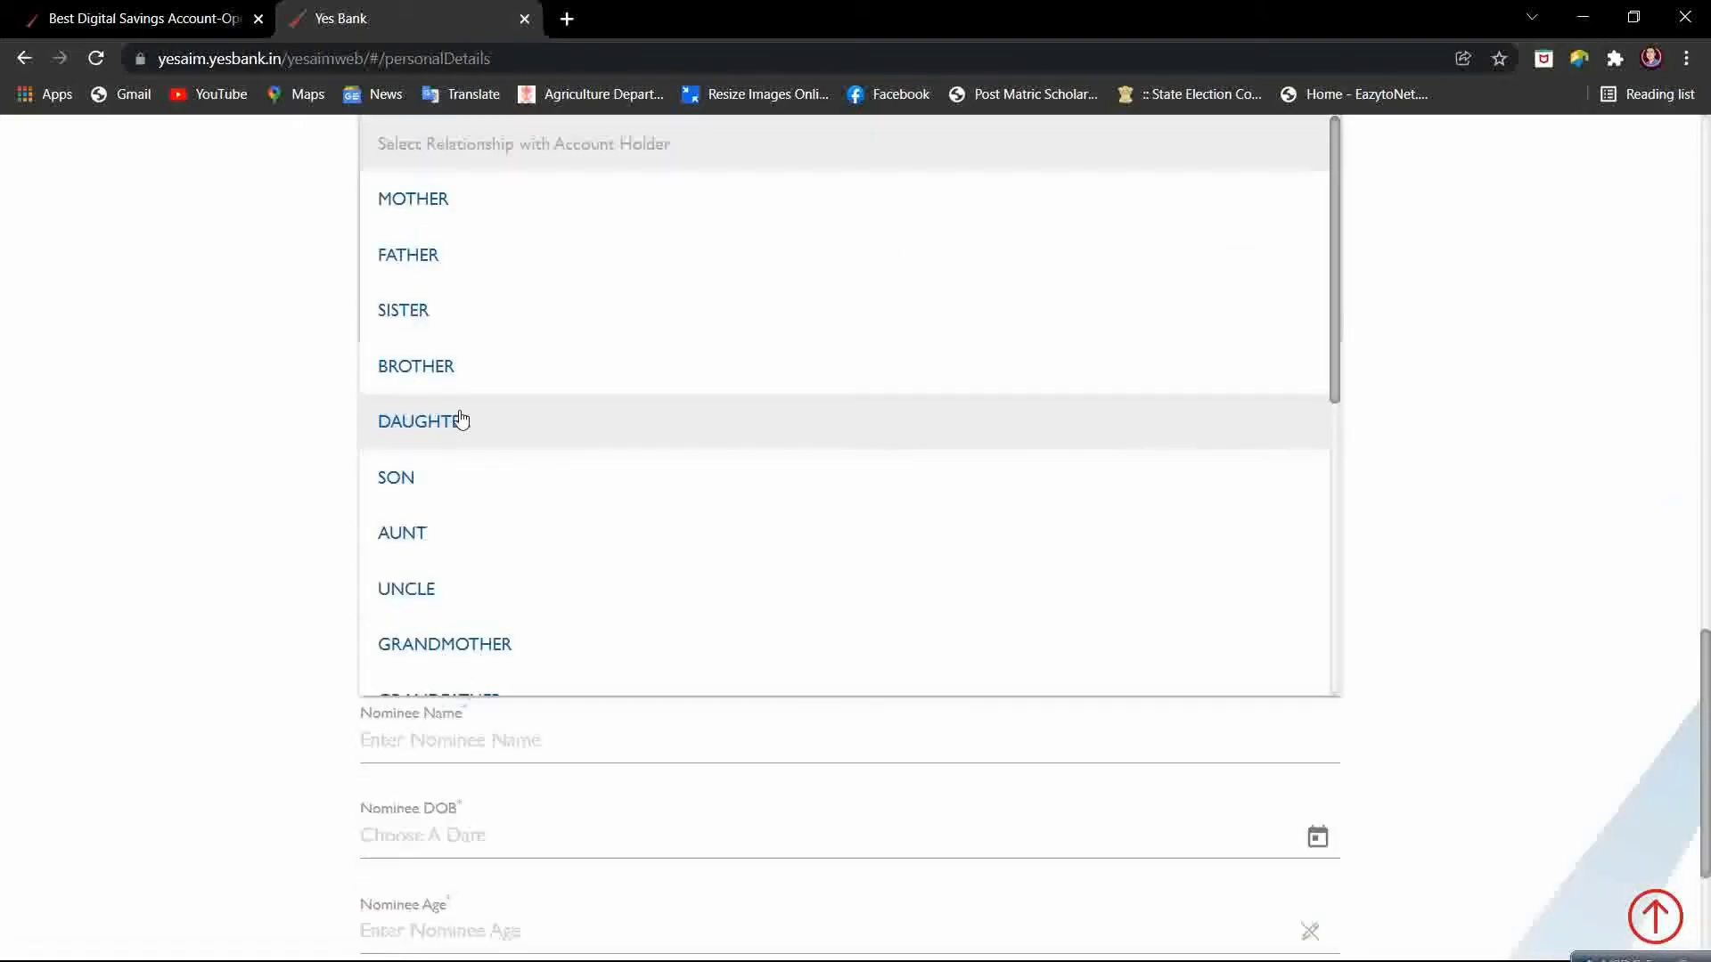
{"action": "left_click", "coordinate": [246, 477]}
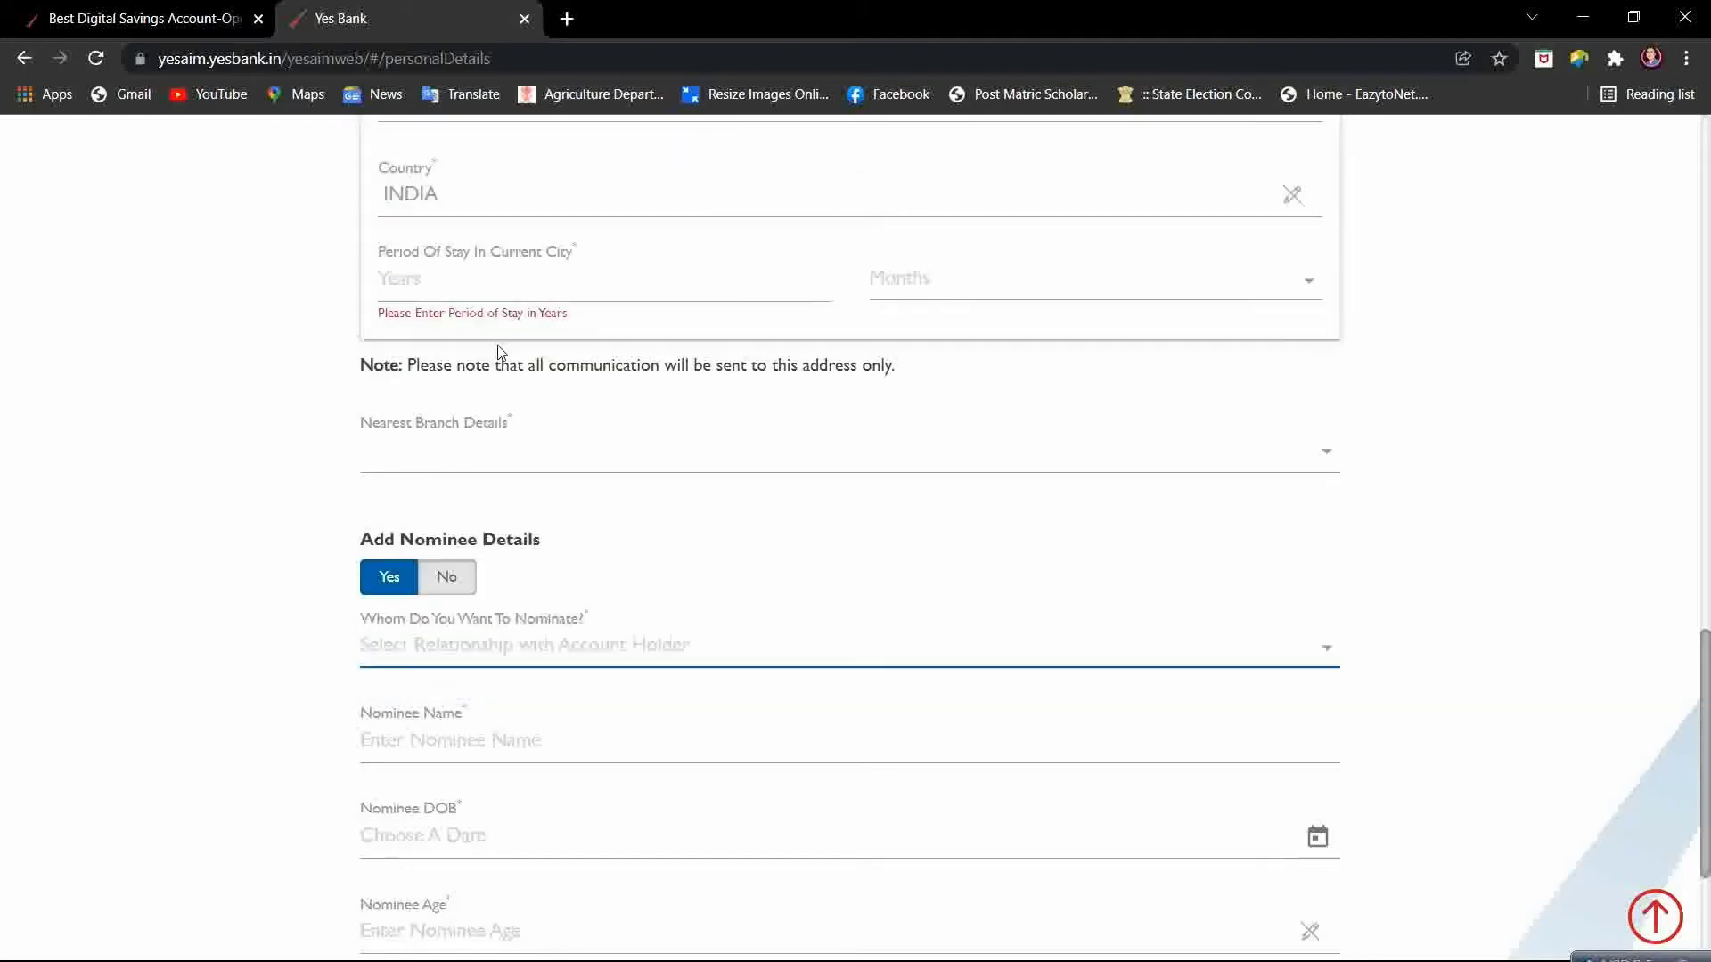
{"action": "scroll", "coordinate": [541, 632], "scroll_direction": "down", "scroll_amount": 3}
{"action": "left_click_drag", "start_coordinate": [496, 348], "coordinate": [363, 369]}
{"action": "left_click", "coordinate": [590, 349]}
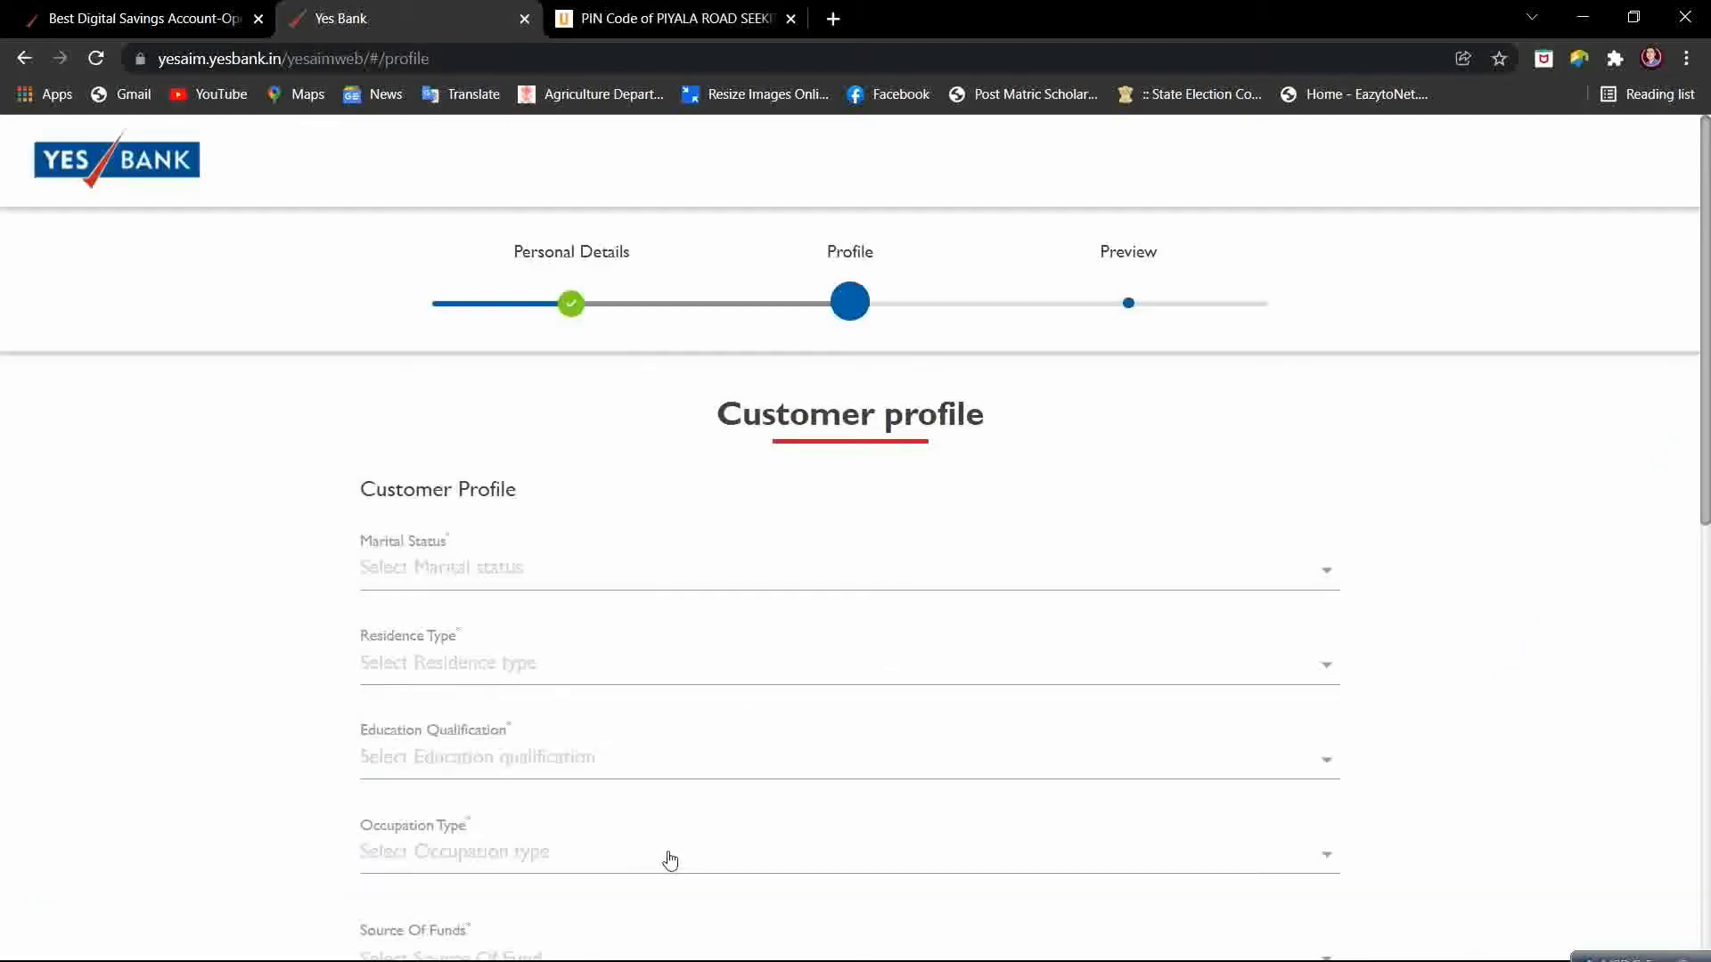
Set the customer's marital status to Single.
{"action": "left_click_drag", "start_coordinate": [521, 253], "coordinate": [633, 256]}
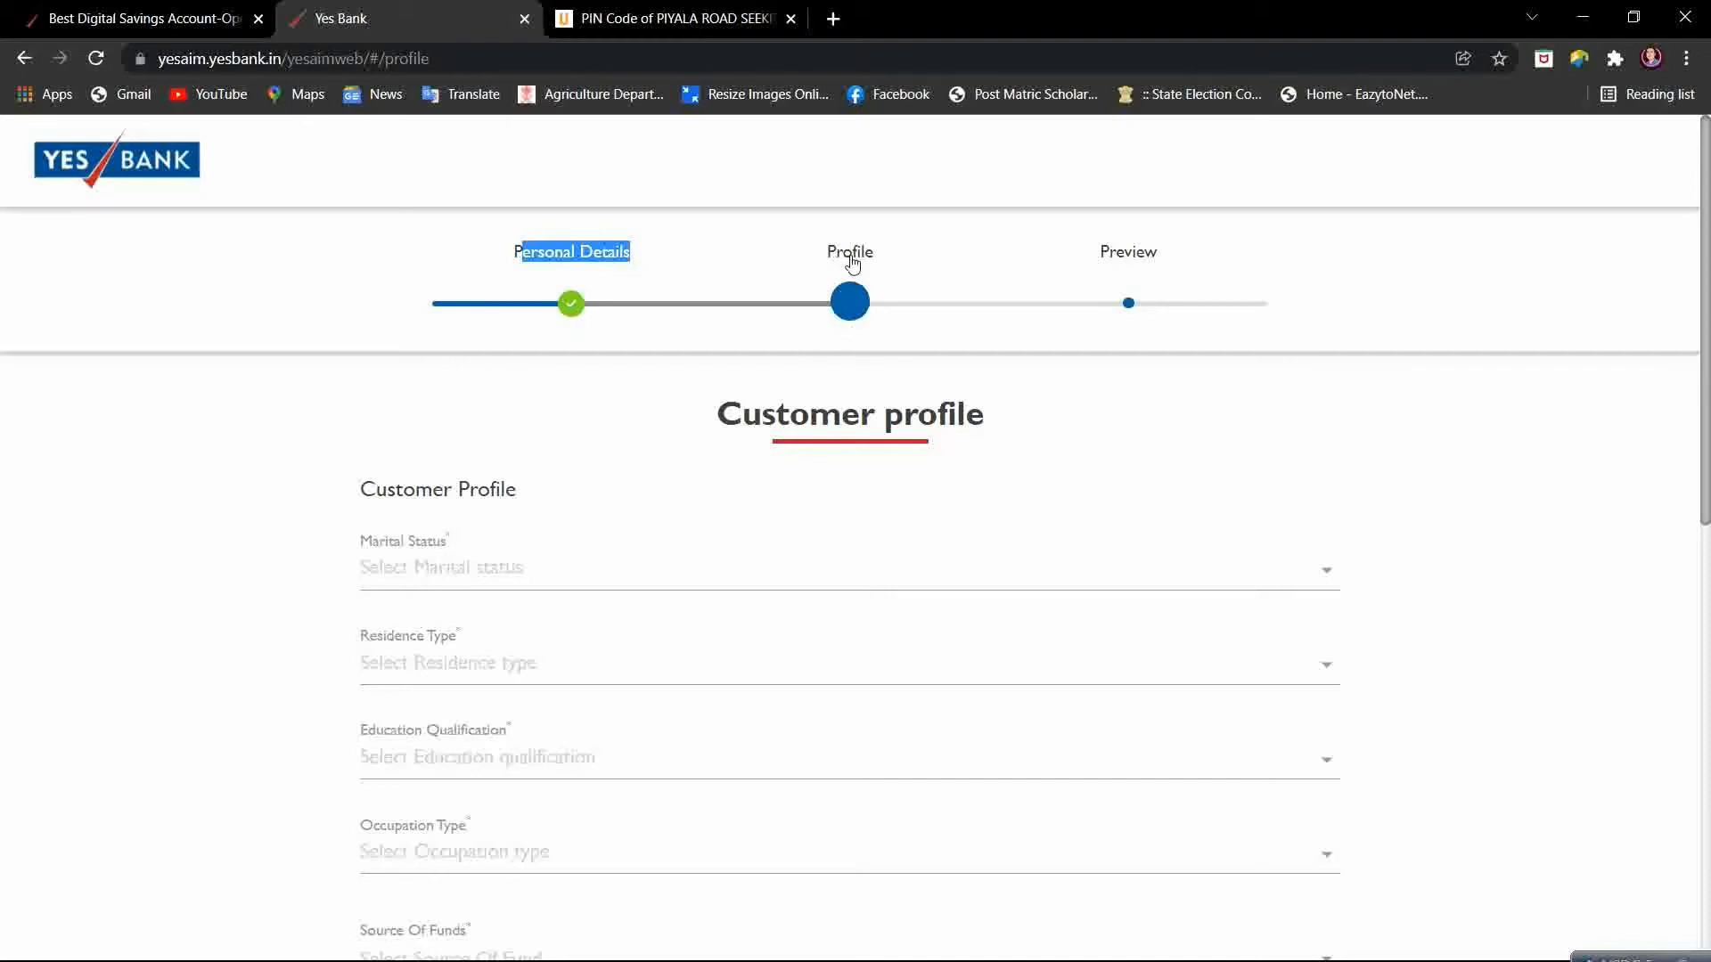
{"action": "scroll", "coordinate": [725, 530], "scroll_direction": "down", "scroll_amount": 1}
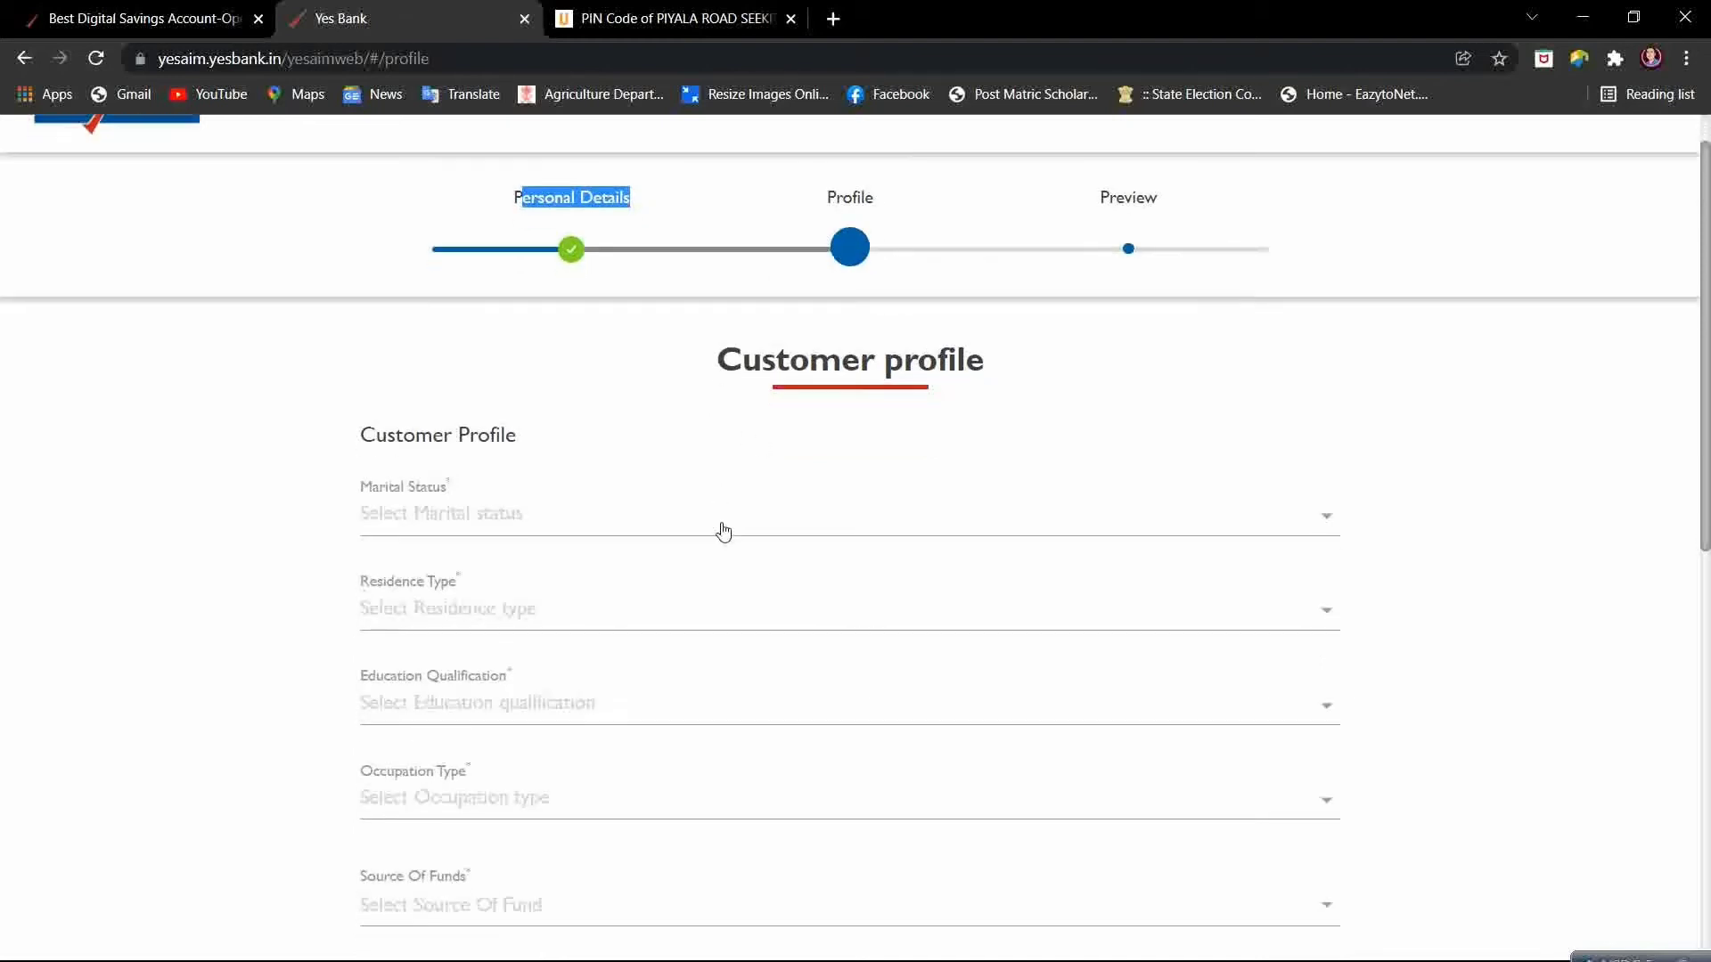
{"action": "left_click_drag", "start_coordinate": [364, 498], "coordinate": [883, 522]}
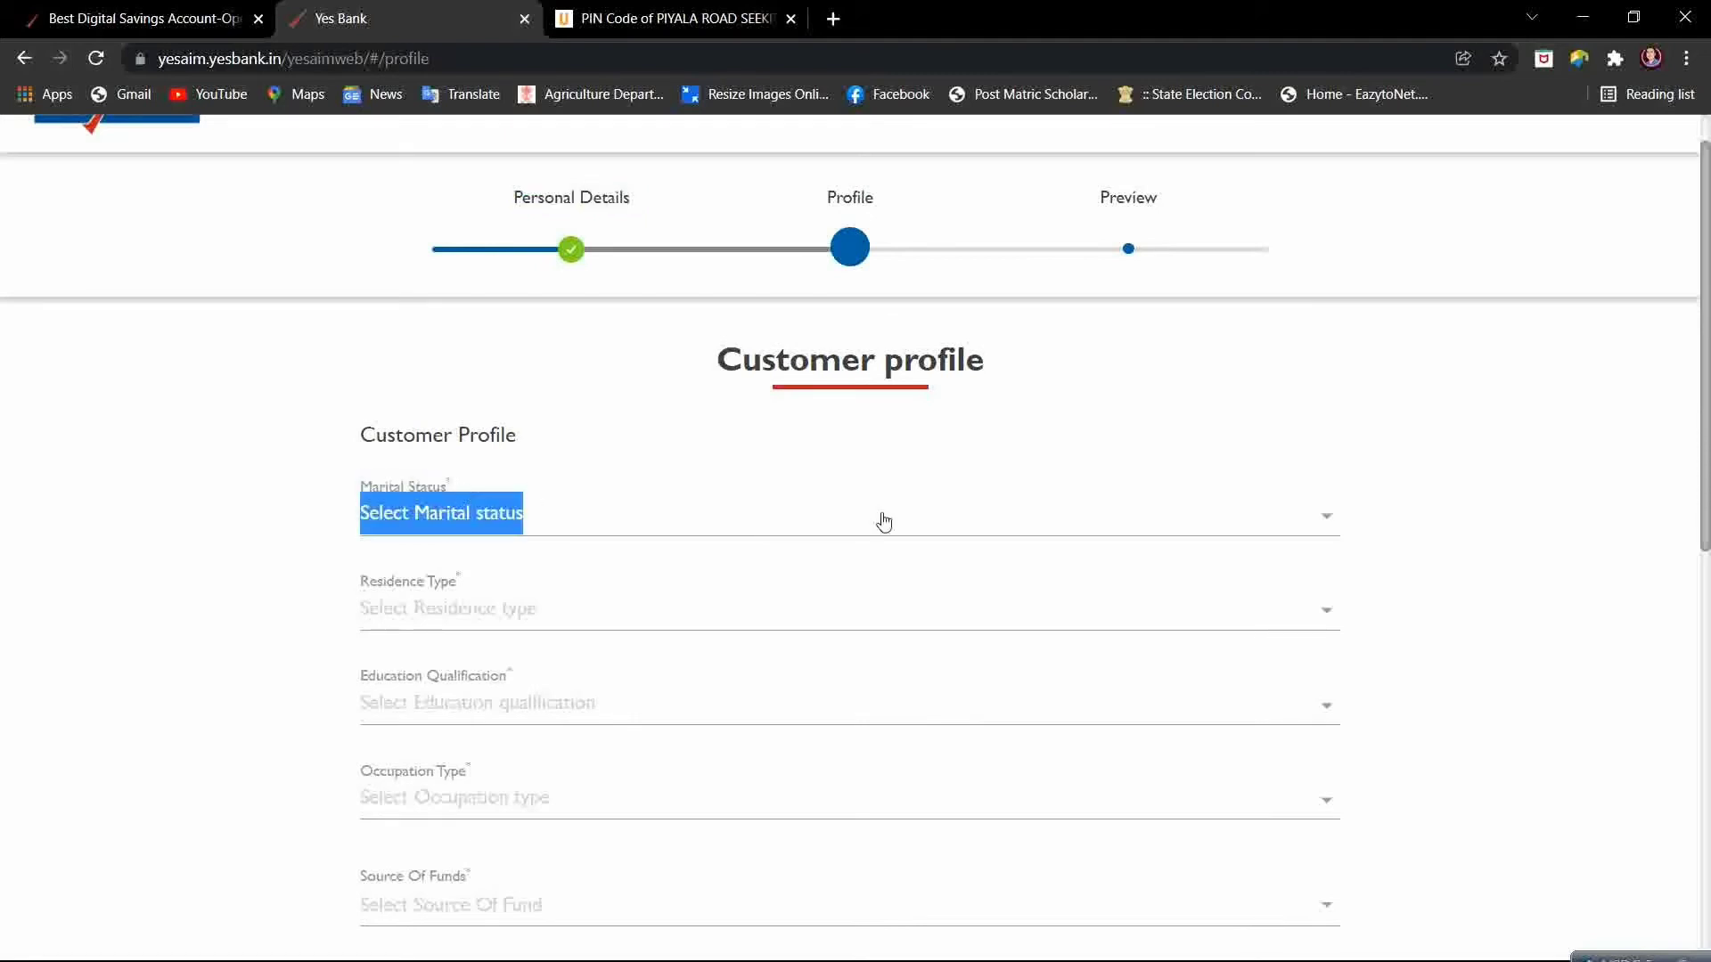
{"action": "left_click", "coordinate": [1066, 523]}
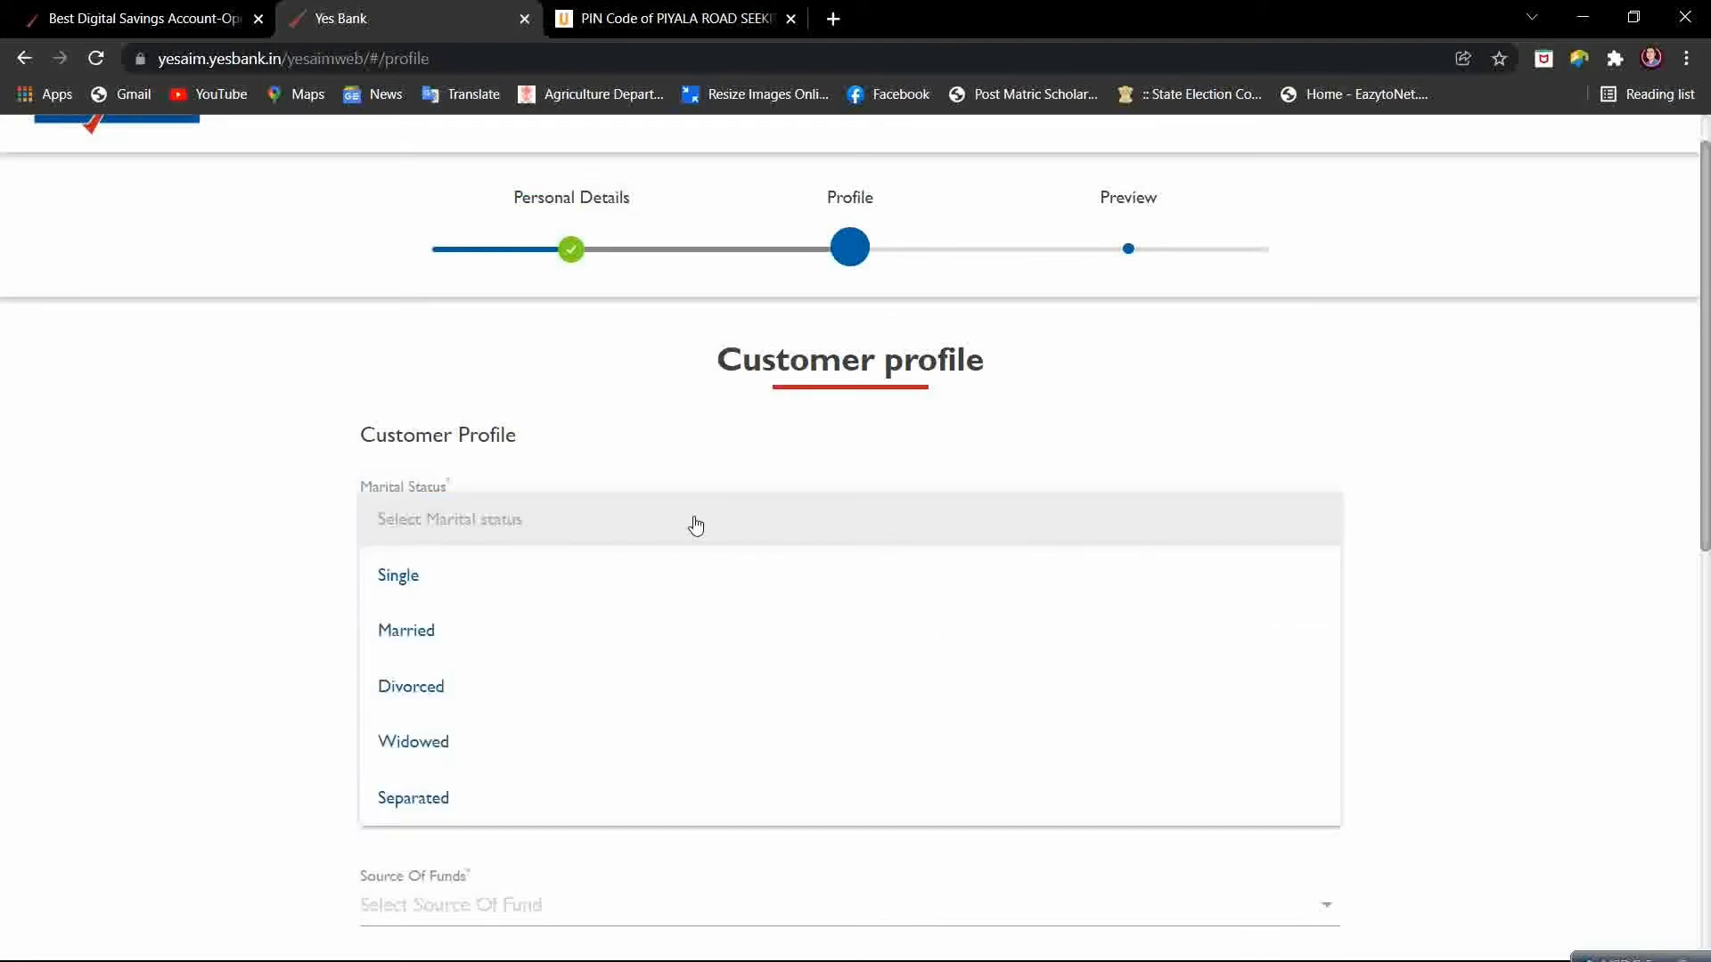
{"action": "left_click", "coordinate": [548, 584]}
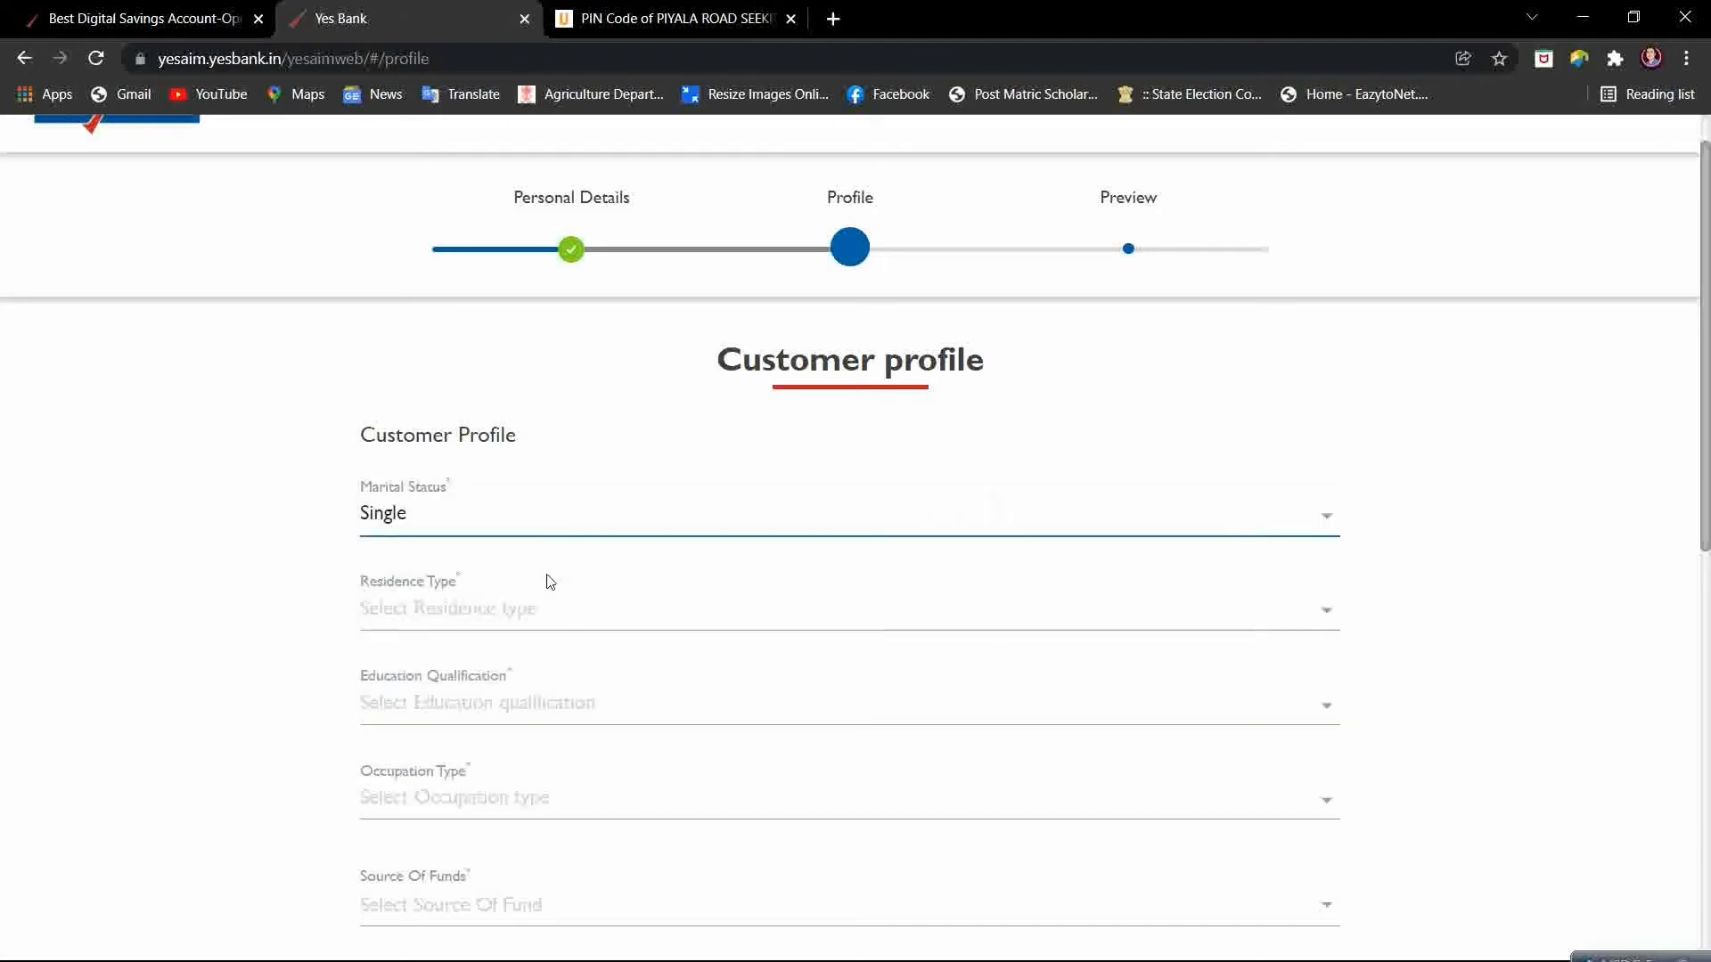
Set the residence type to Rented.
{"action": "left_click", "coordinate": [728, 624]}
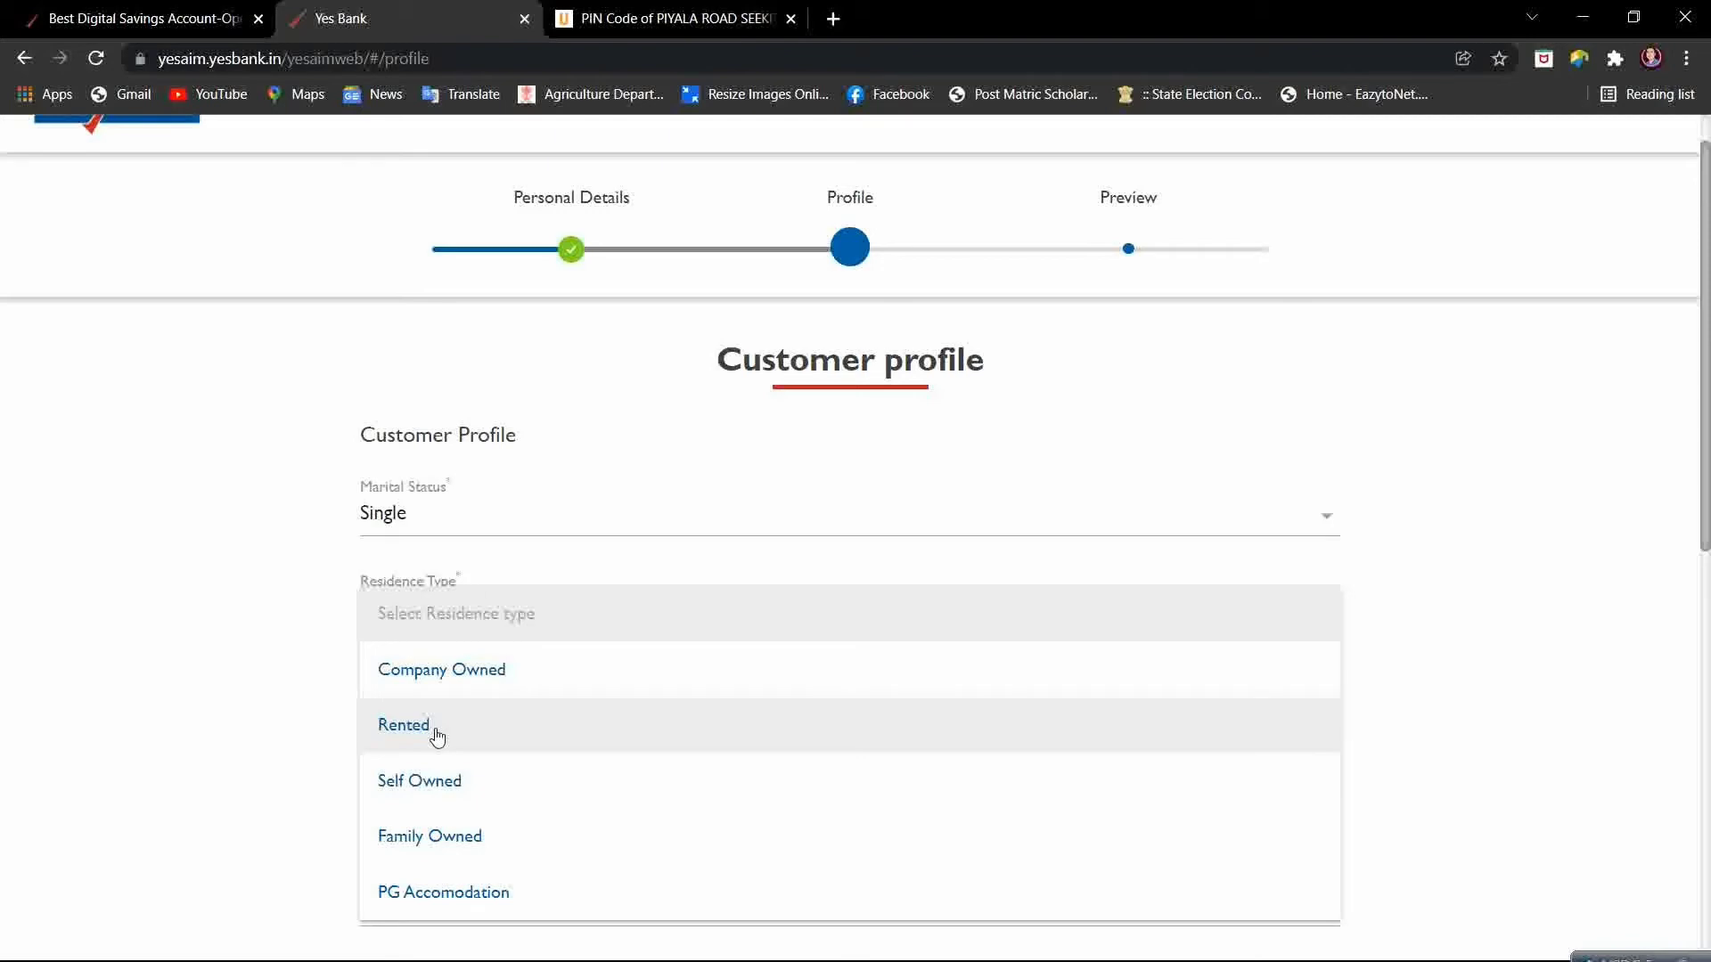
{"action": "left_click", "coordinate": [437, 735]}
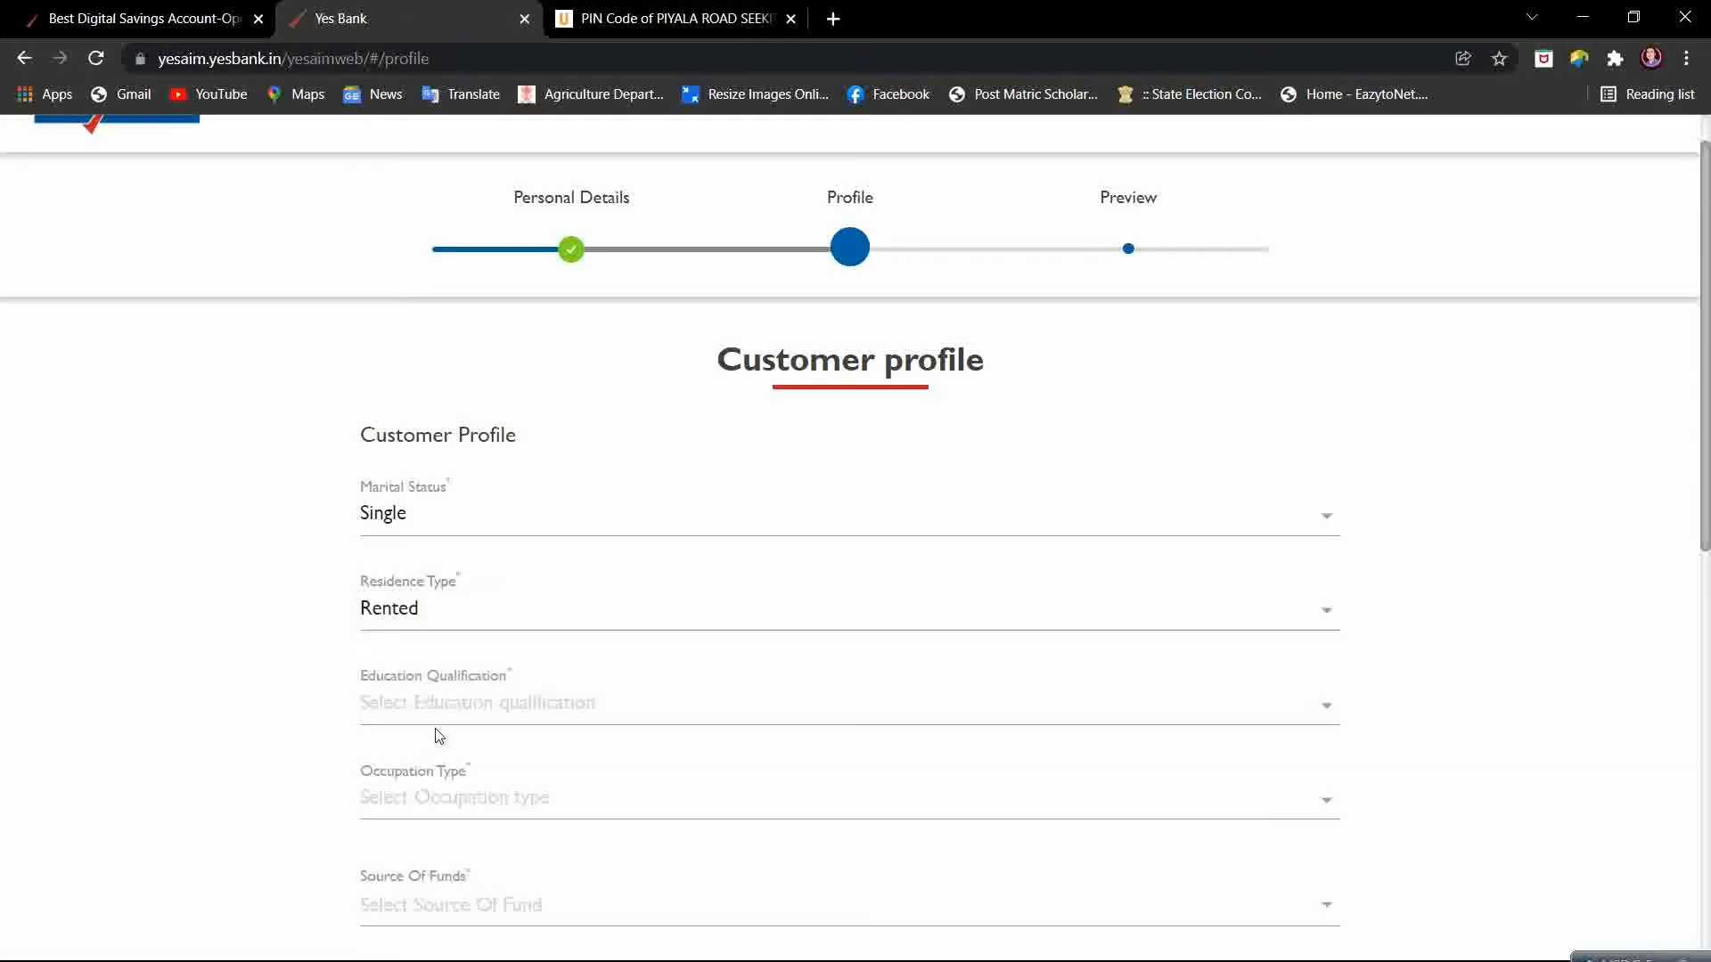
{"action": "scroll", "coordinate": [439, 733], "scroll_direction": "down", "scroll_amount": 2}
{"action": "left_click", "coordinate": [715, 592]}
Choose Under graduate (upto 12th STD) education and Student occupation type.
{"action": "scroll", "coordinate": [539, 670], "scroll_direction": "down", "scroll_amount": 1}
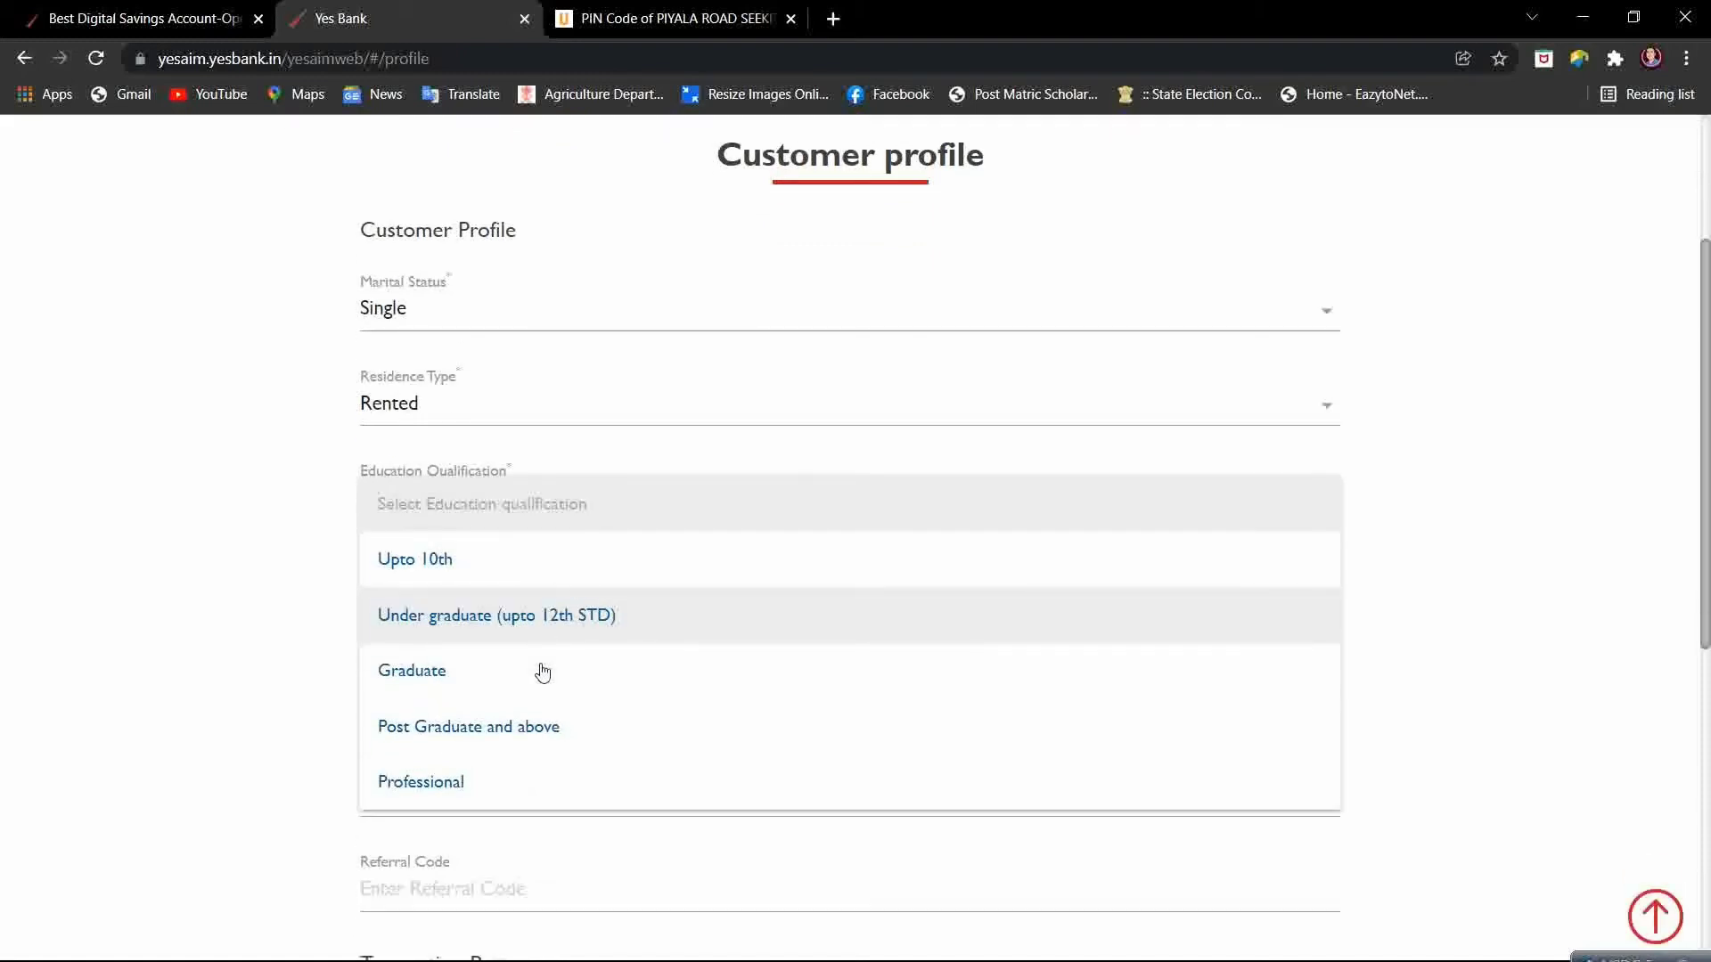
{"action": "left_click", "coordinate": [520, 624]}
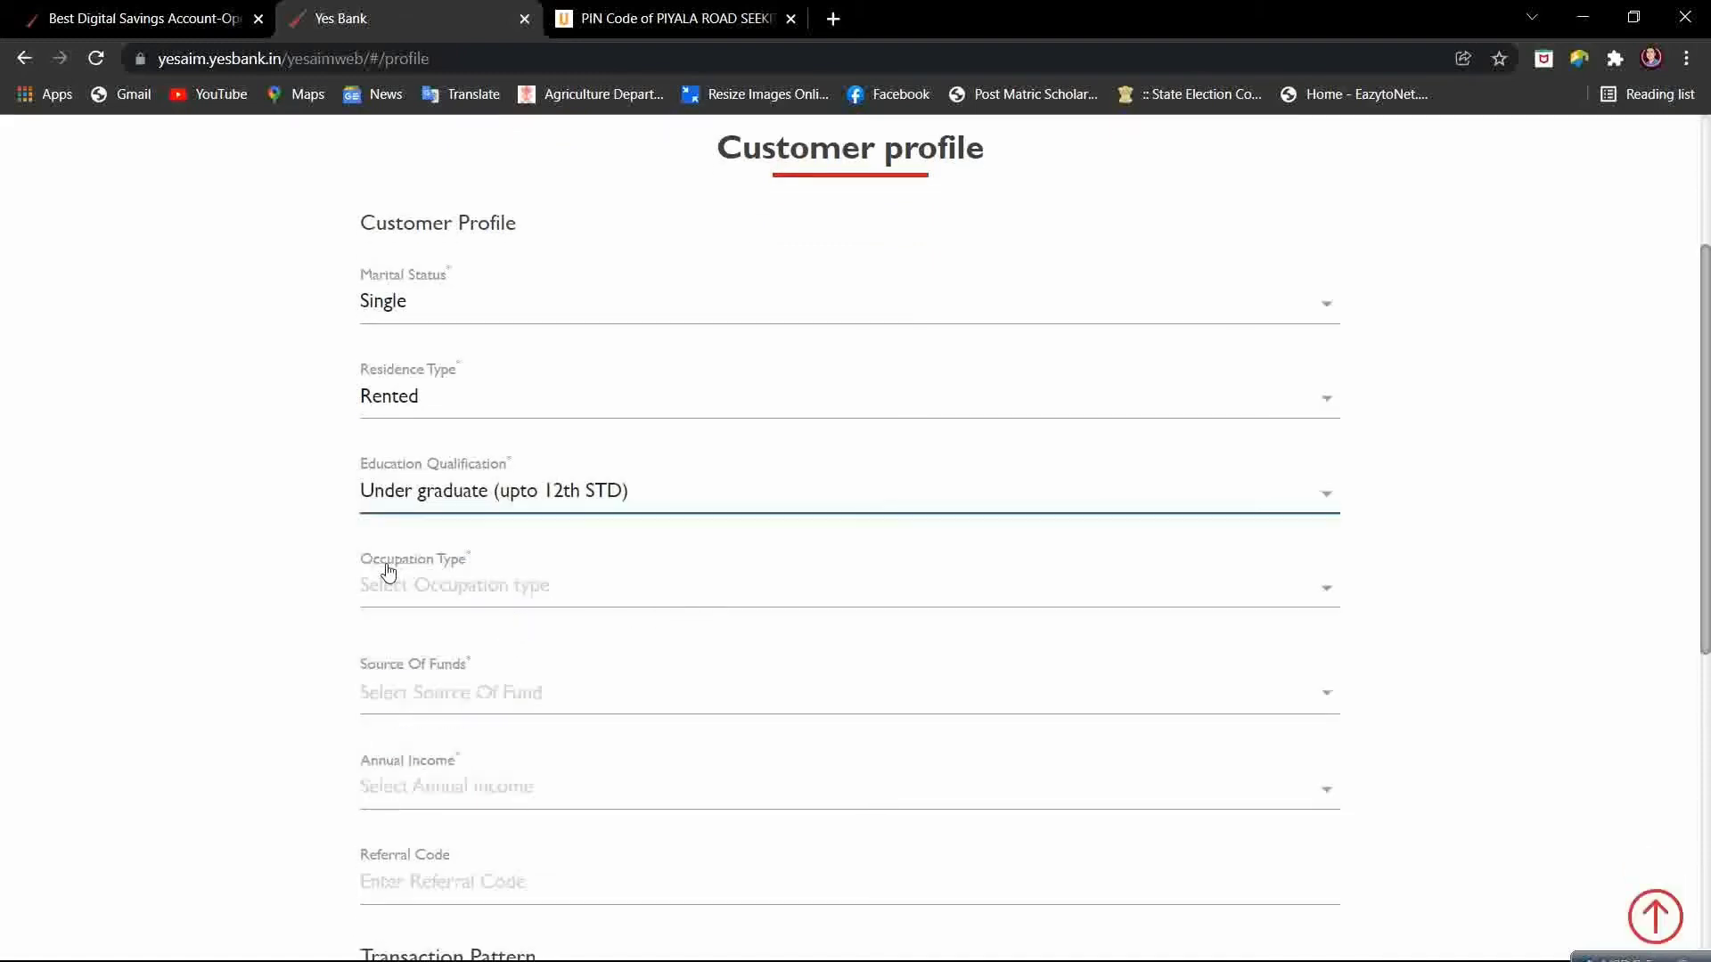
{"action": "left_click", "coordinate": [622, 603]}
{"action": "scroll", "coordinate": [375, 653], "scroll_direction": "down", "scroll_amount": 1}
{"action": "scroll", "coordinate": [393, 654], "scroll_direction": "up", "scroll_amount": 1}
{"action": "scroll", "coordinate": [499, 623], "scroll_direction": "down", "scroll_amount": 2}
{"action": "left_click", "coordinate": [609, 615]}
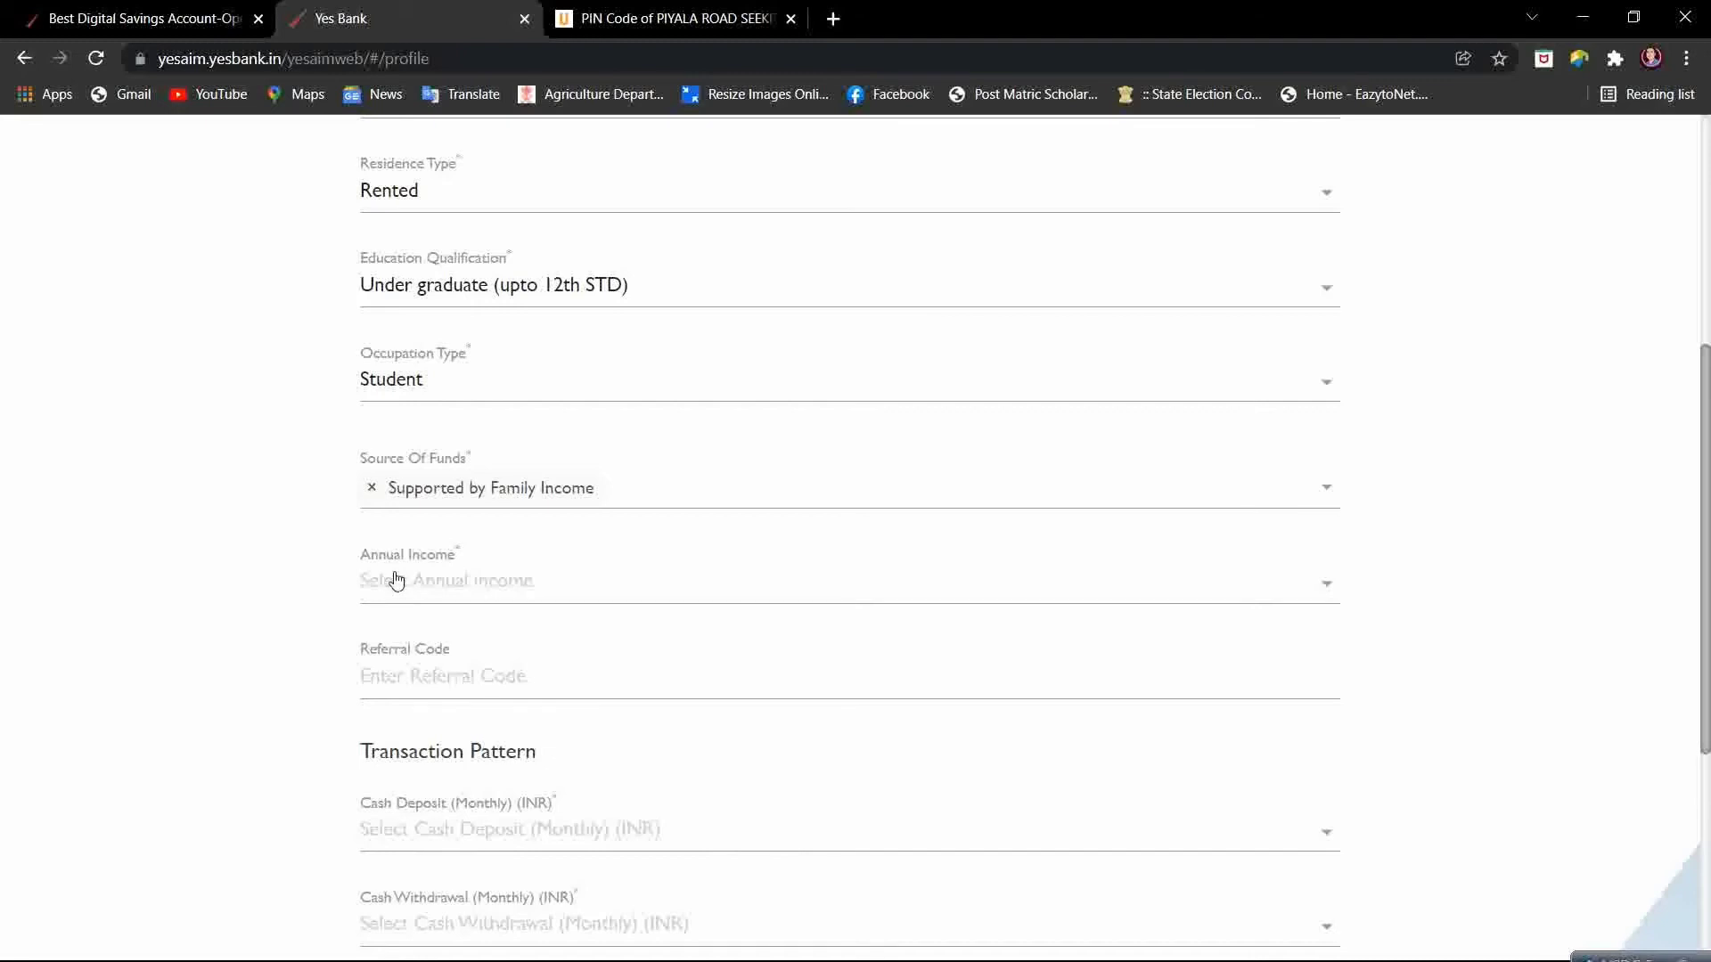
Set annual income to 0-1 Lakhs.
{"action": "left_click", "coordinate": [459, 598]}
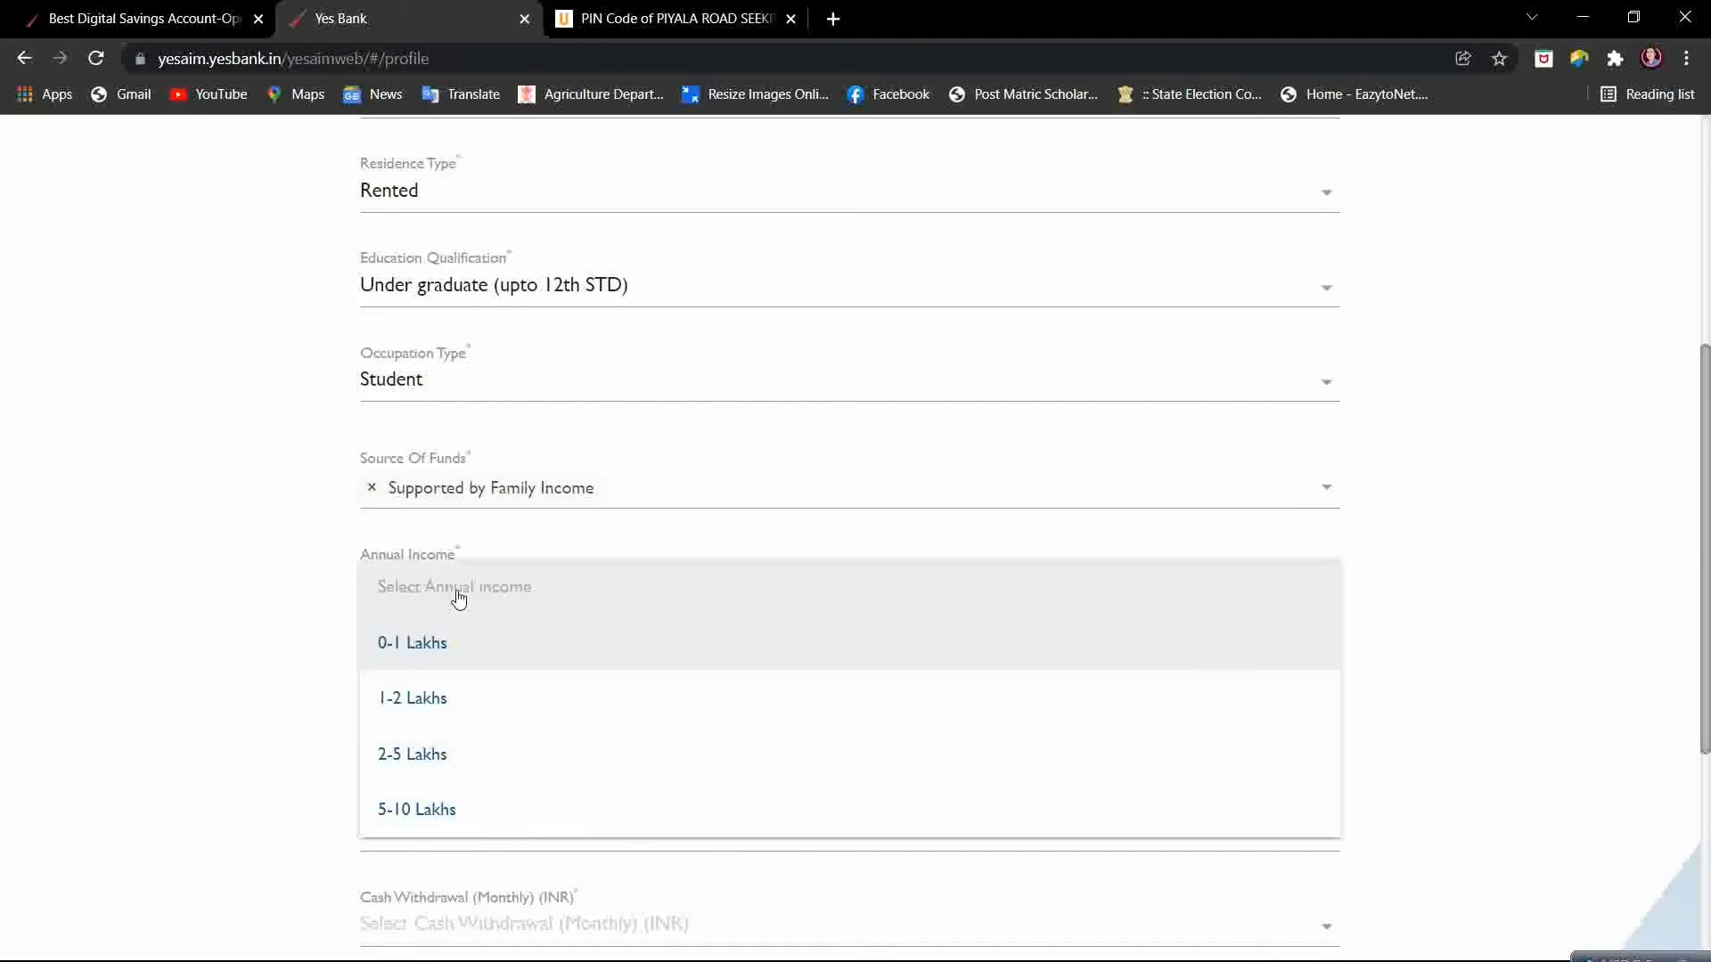
{"action": "left_click", "coordinate": [461, 645]}
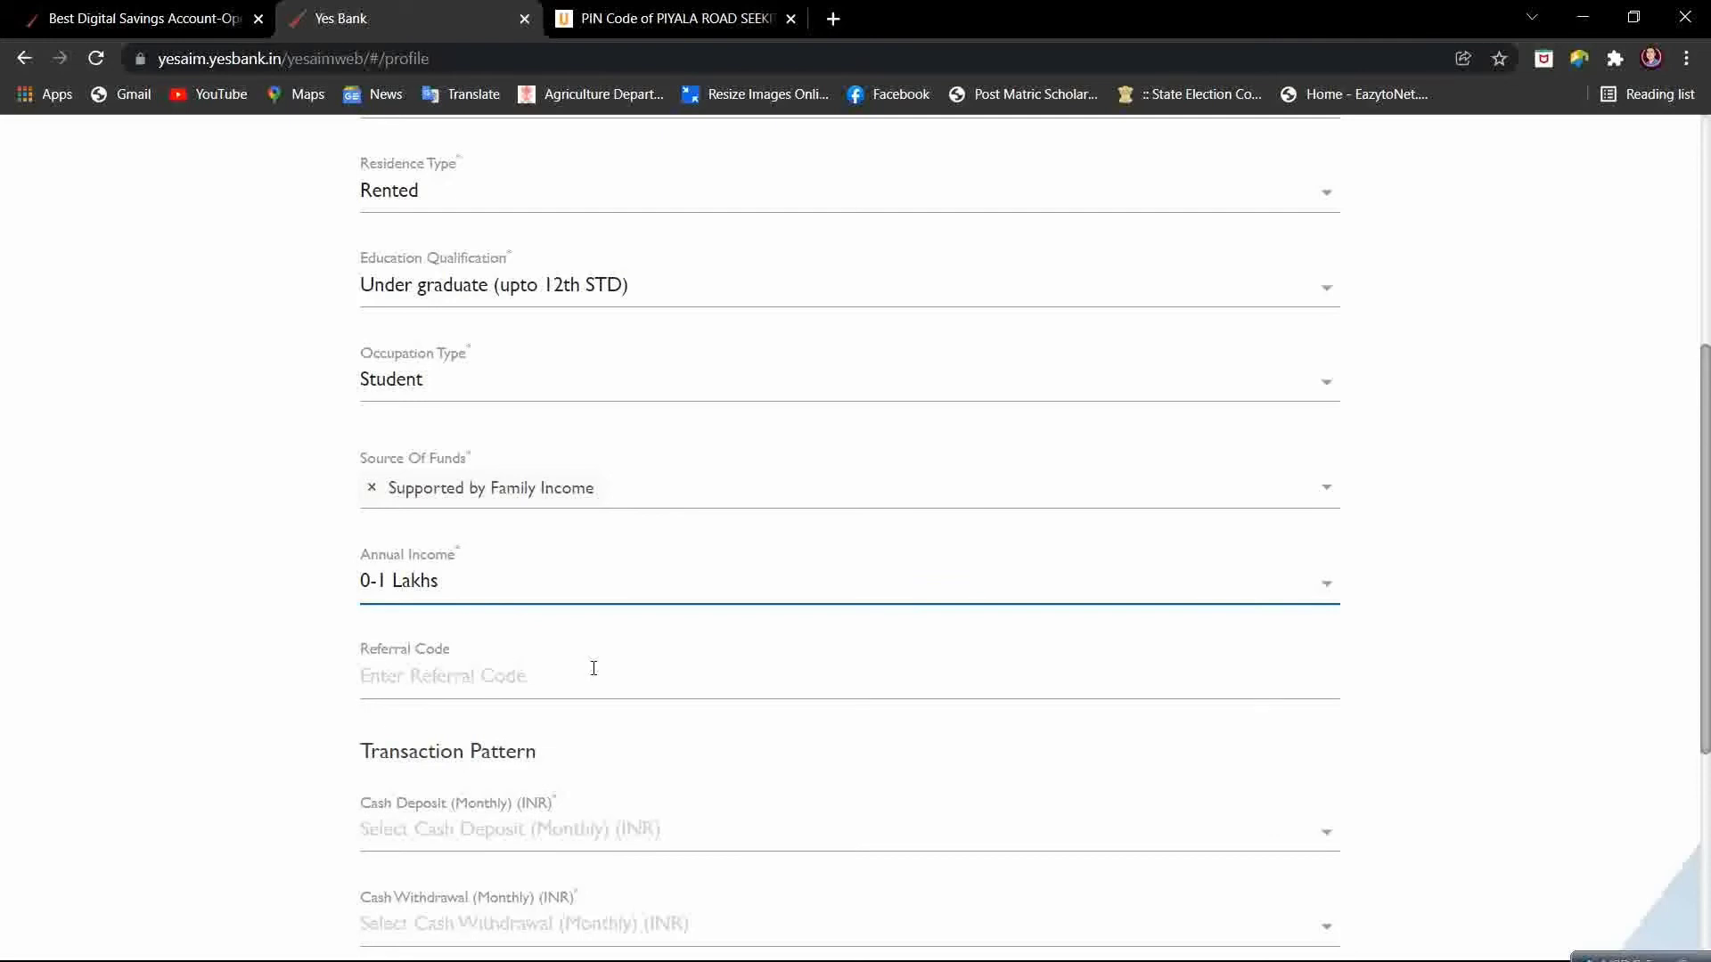
{"action": "scroll", "coordinate": [593, 668], "scroll_direction": "down", "scroll_amount": 2}
{"action": "left_click_drag", "start_coordinate": [365, 564], "coordinate": [552, 582]}
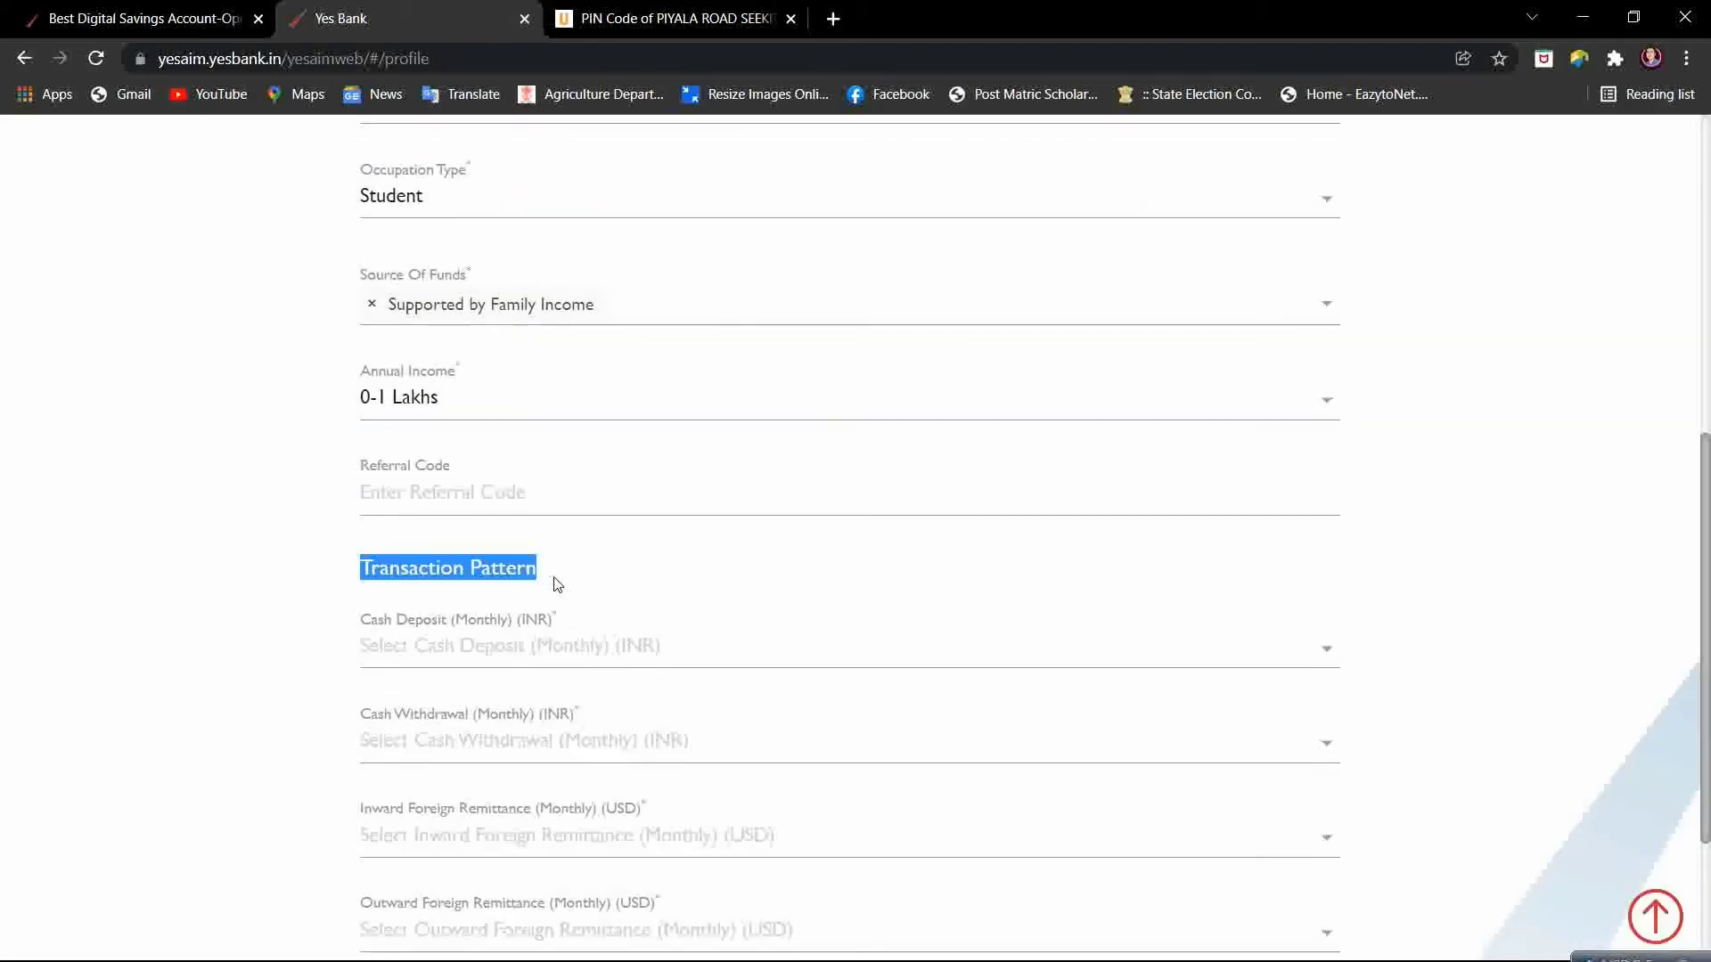
Set monthly cash deposit to NIL and monthly cash withdrawal to 2lakhs.
{"action": "scroll", "coordinate": [723, 586], "scroll_direction": "down", "scroll_amount": 1}
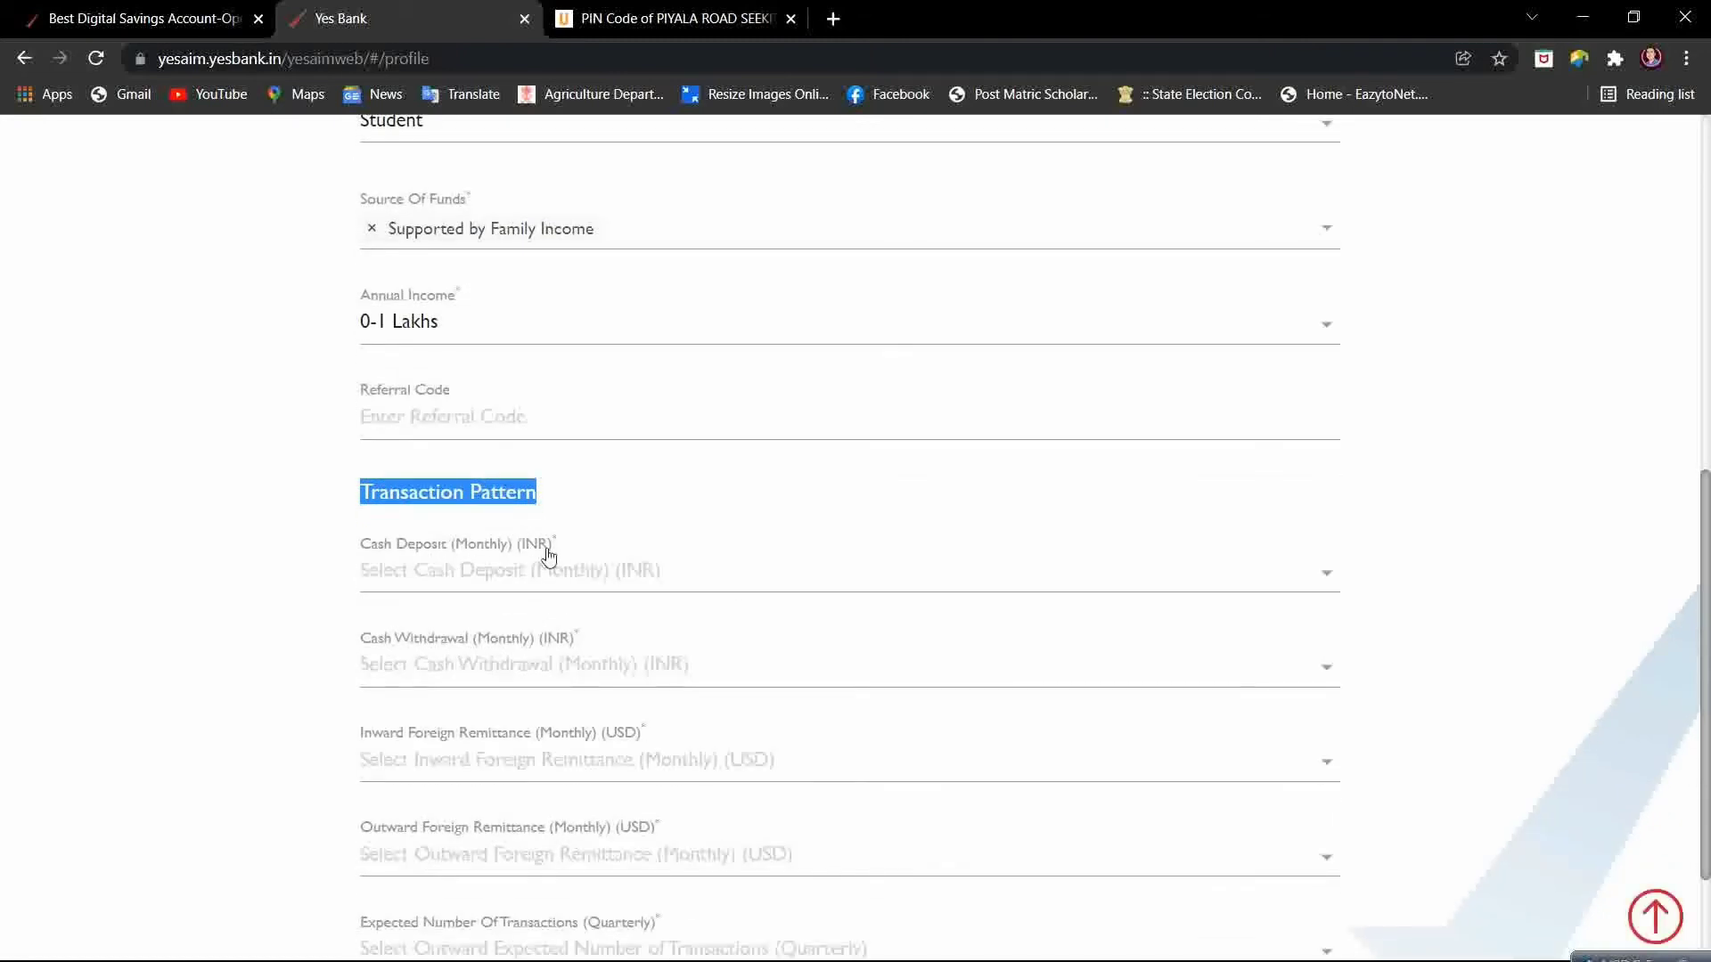
{"action": "left_click", "coordinate": [902, 573]}
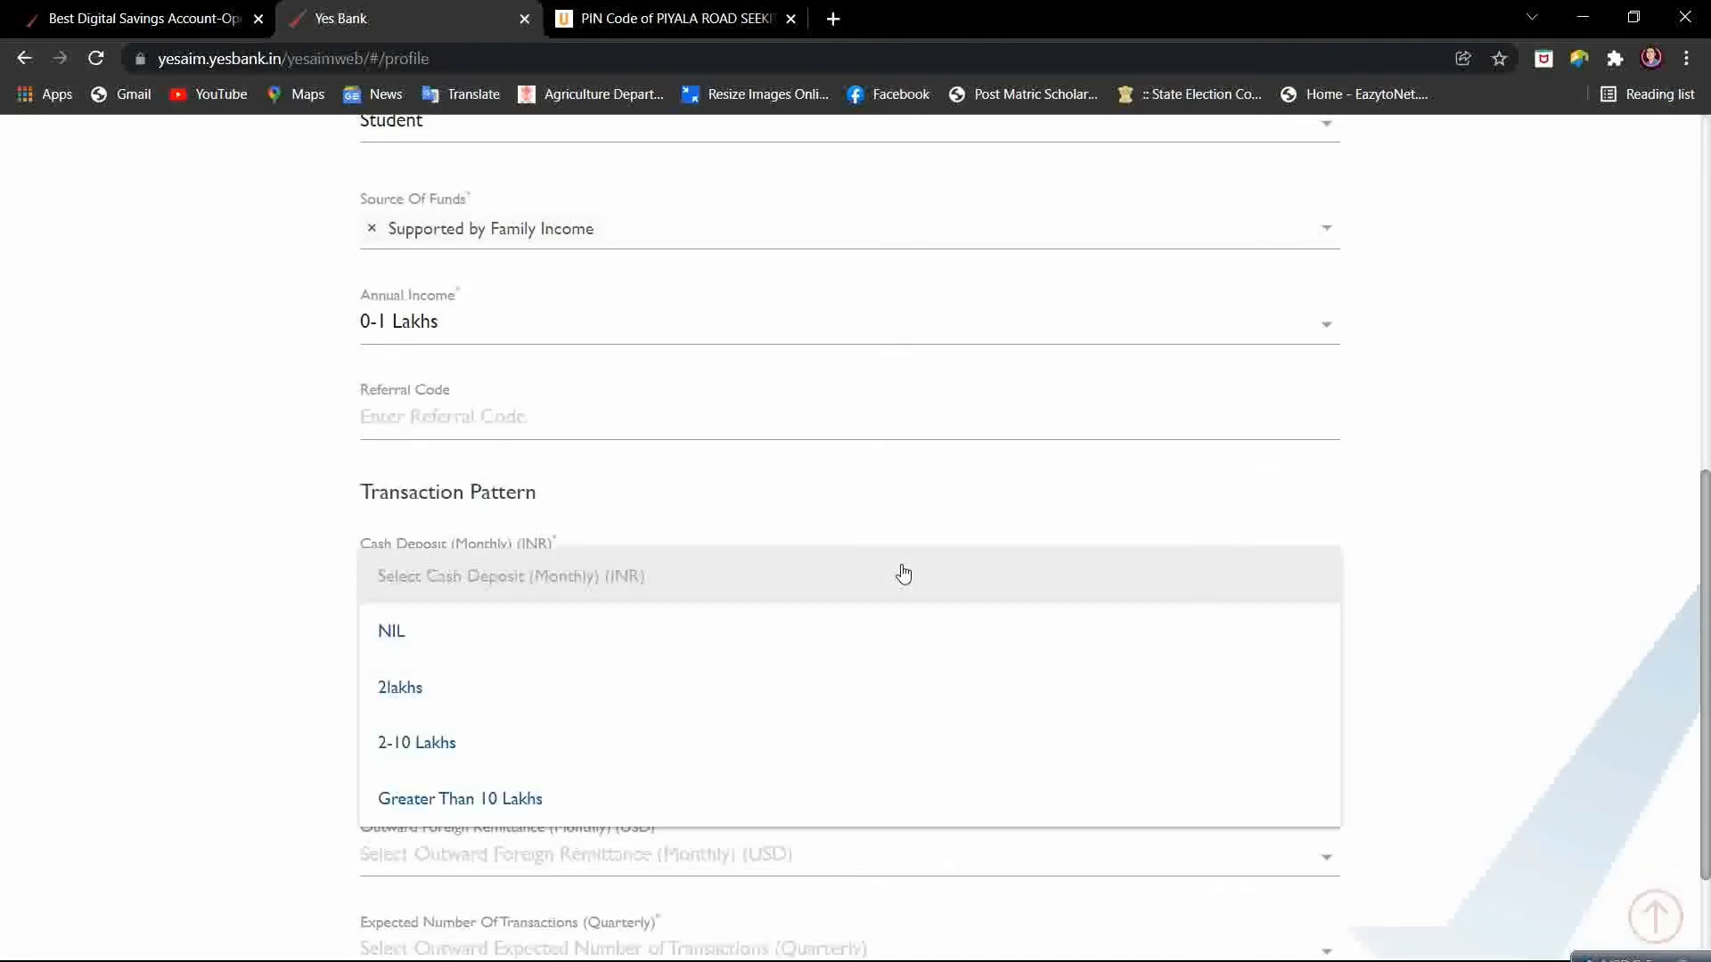
{"action": "left_click", "coordinate": [463, 657]}
{"action": "scroll", "coordinate": [660, 600], "scroll_direction": "down", "scroll_amount": 2}
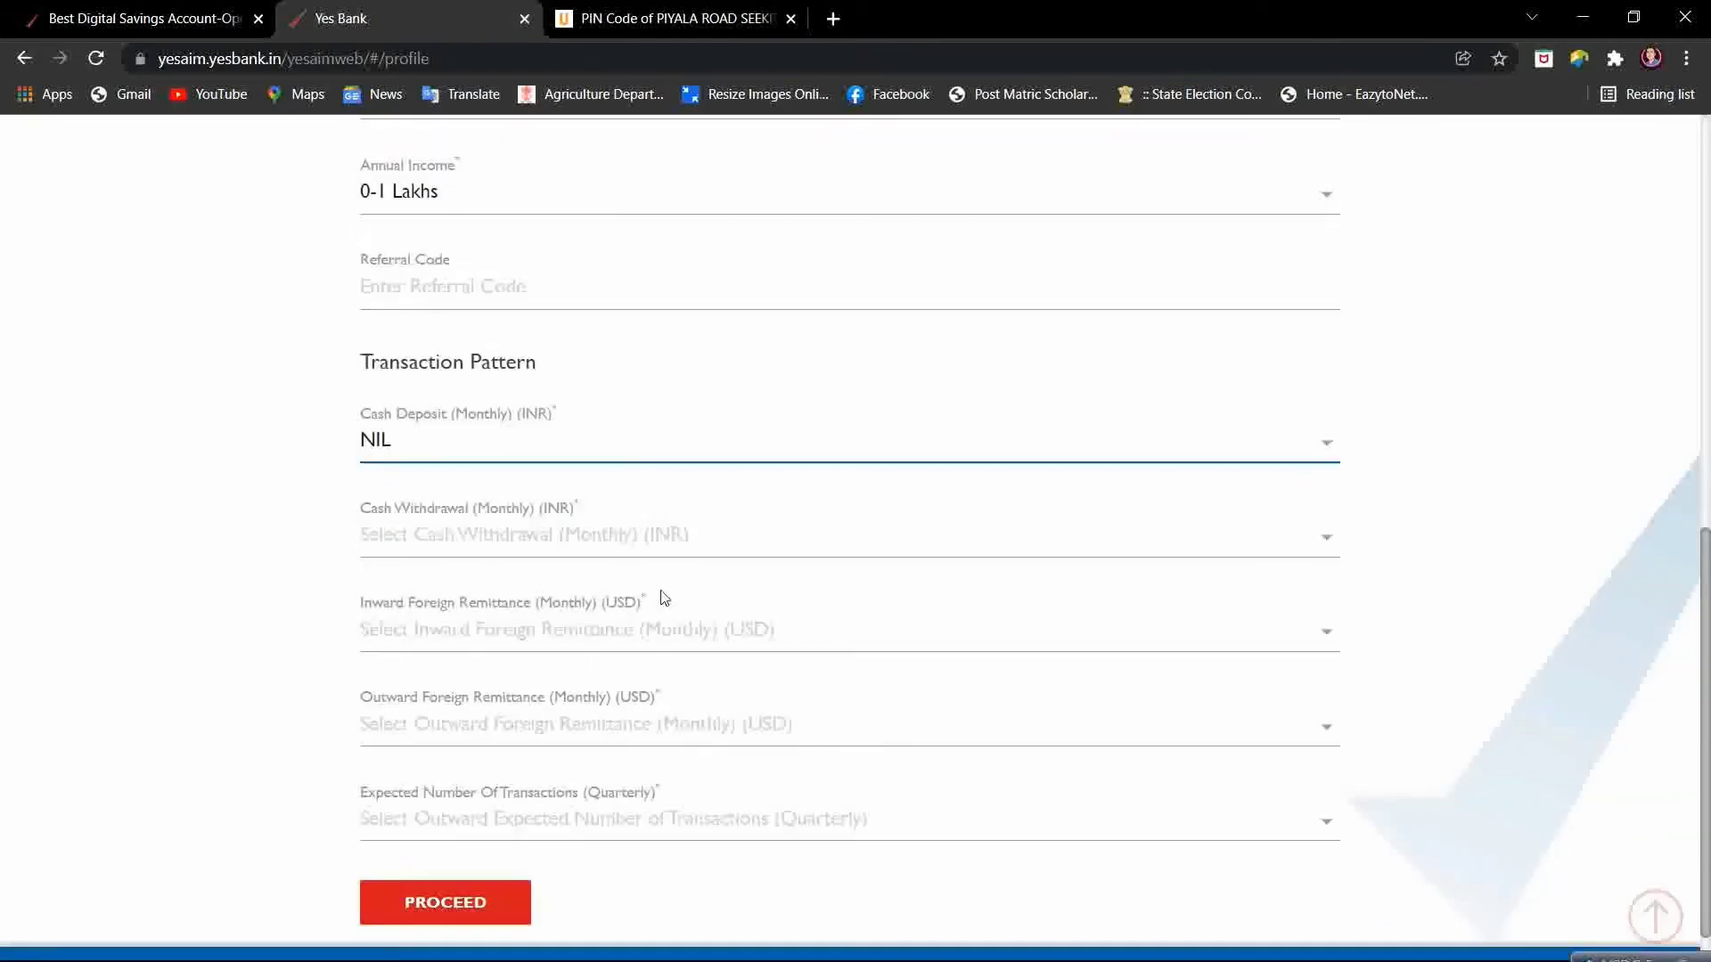
{"action": "left_click", "coordinate": [517, 553]}
{"action": "left_click", "coordinate": [428, 678]}
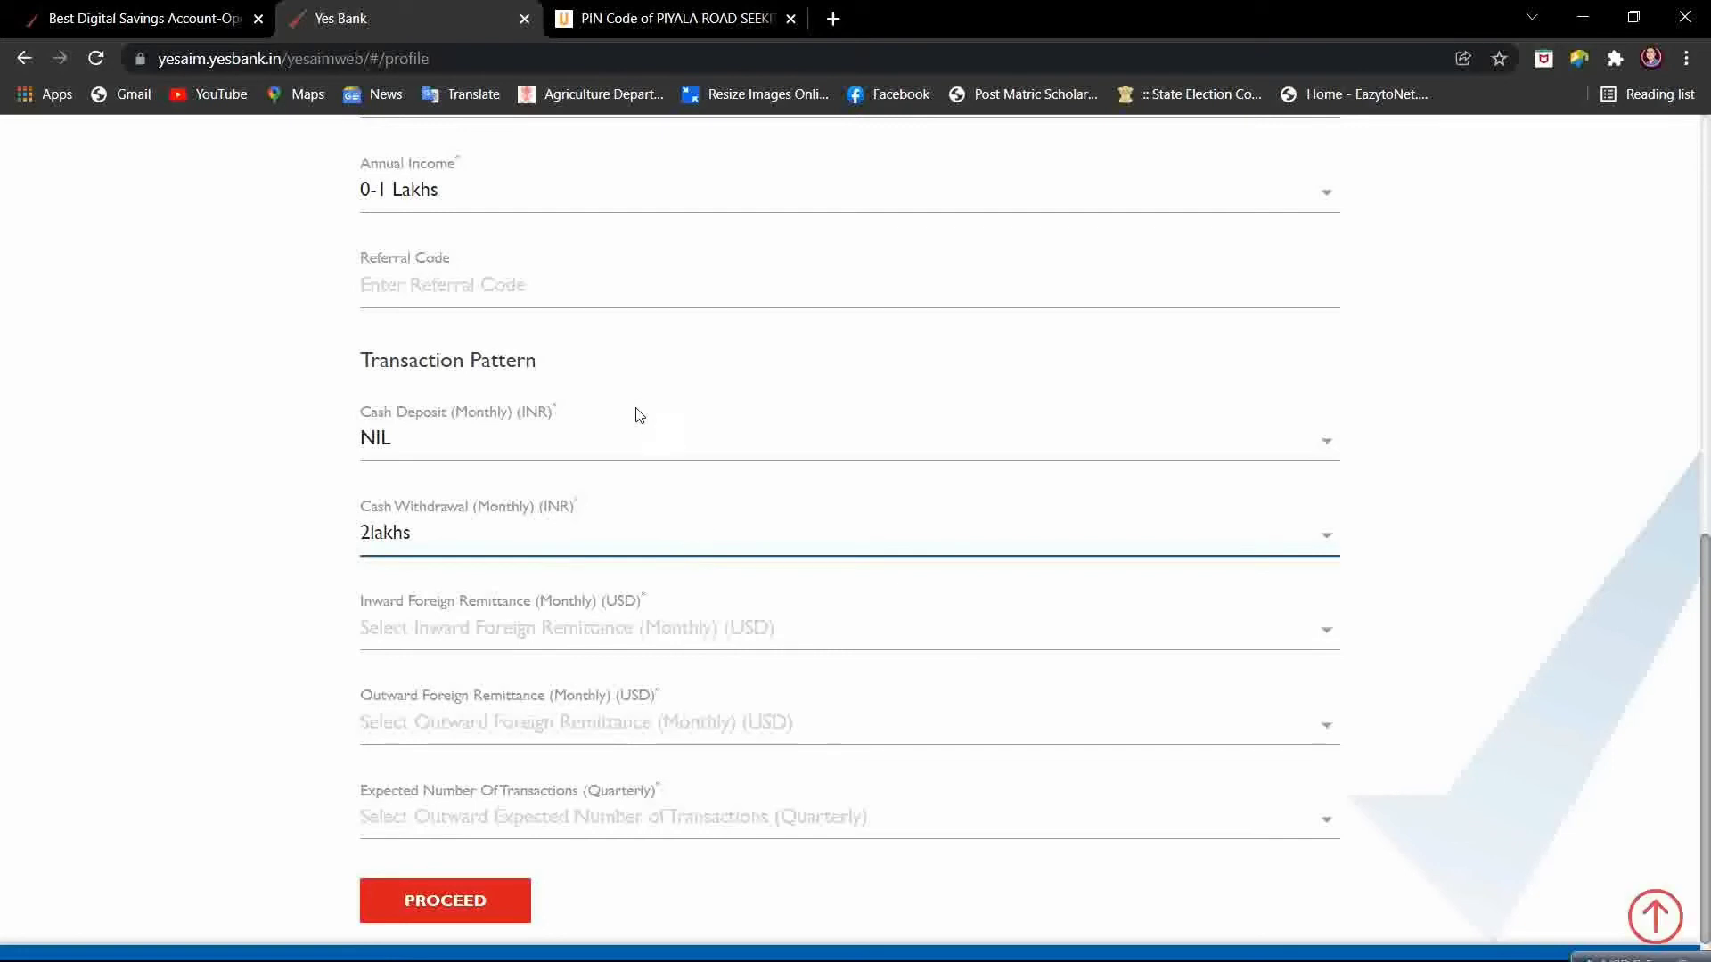
{"action": "left_click", "coordinate": [645, 441]}
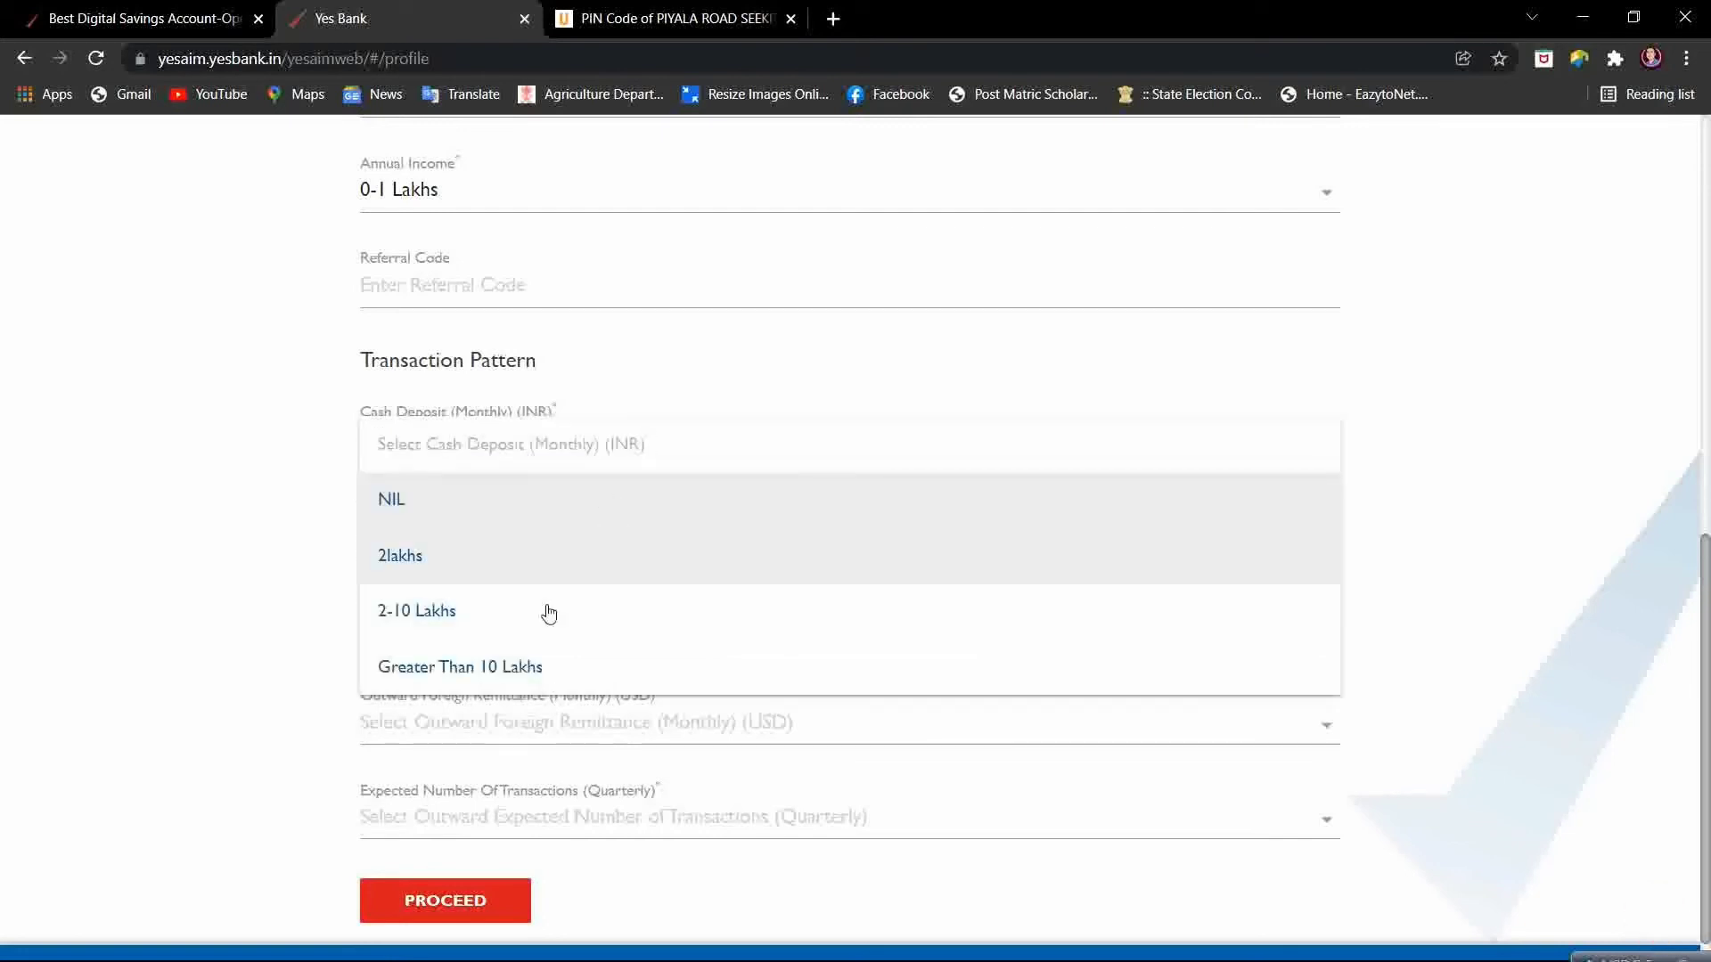
{"action": "left_click", "coordinate": [687, 514]}
Set inward foreign remittance to NIL and proceed to the Preview page.
{"action": "scroll", "coordinate": [720, 638], "scroll_direction": "down", "scroll_amount": 1}
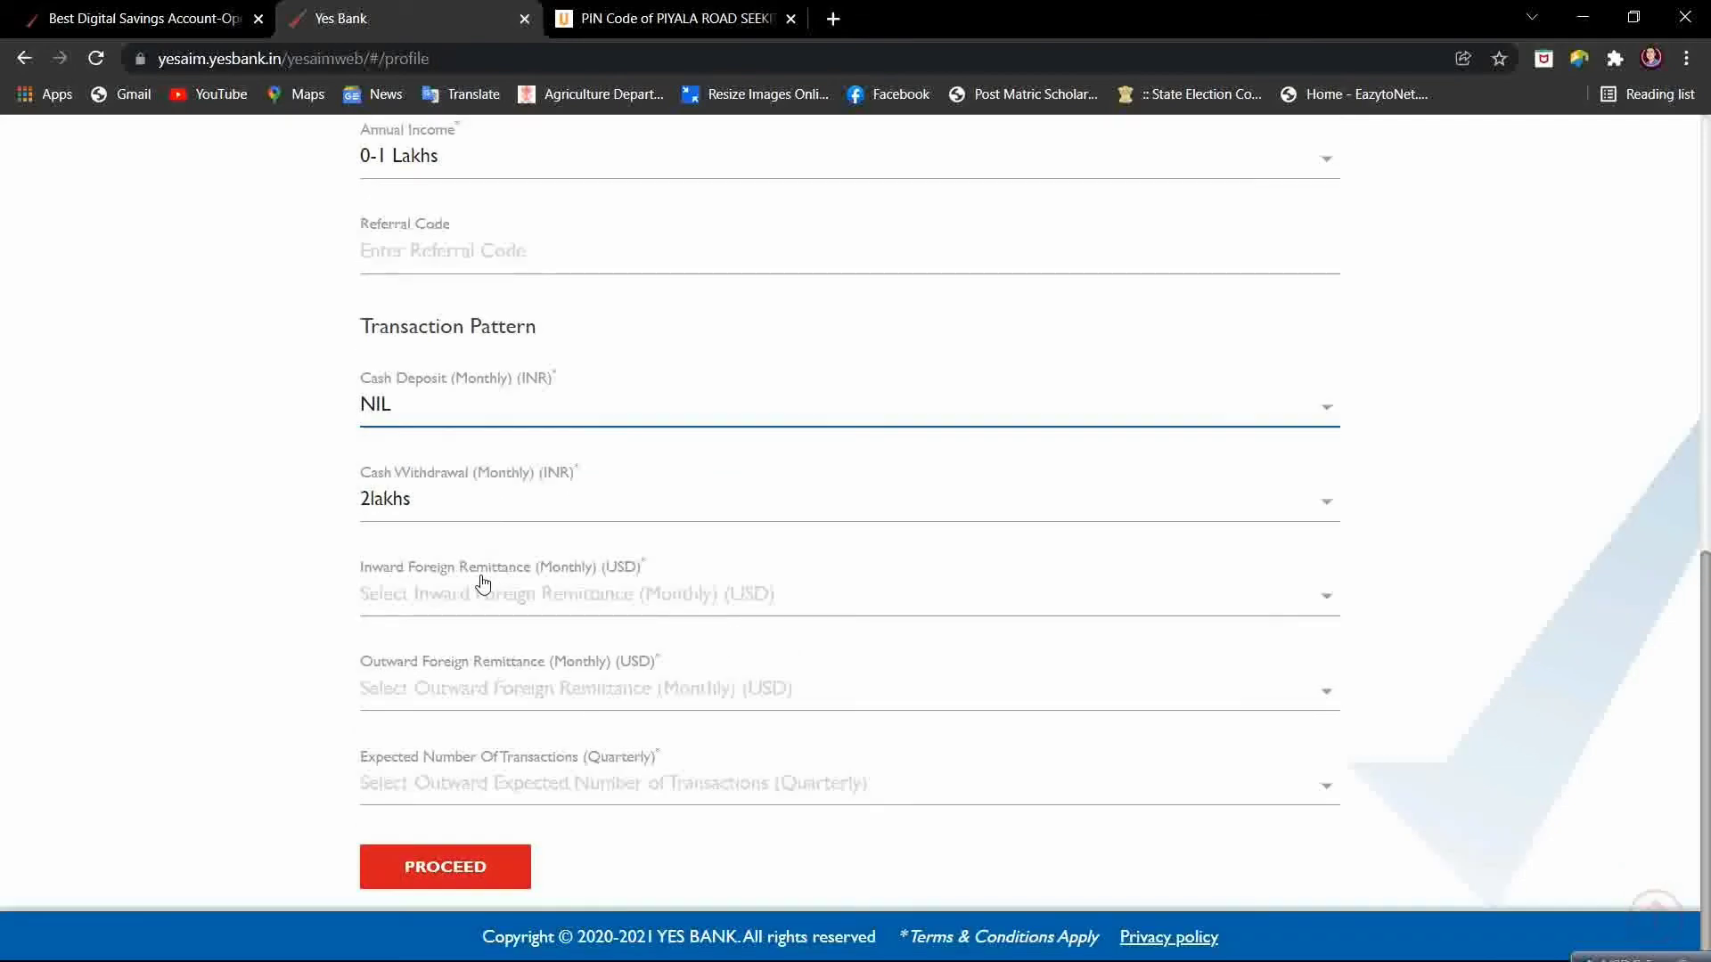
{"action": "left_click", "coordinate": [691, 597]}
{"action": "left_click", "coordinate": [473, 672]}
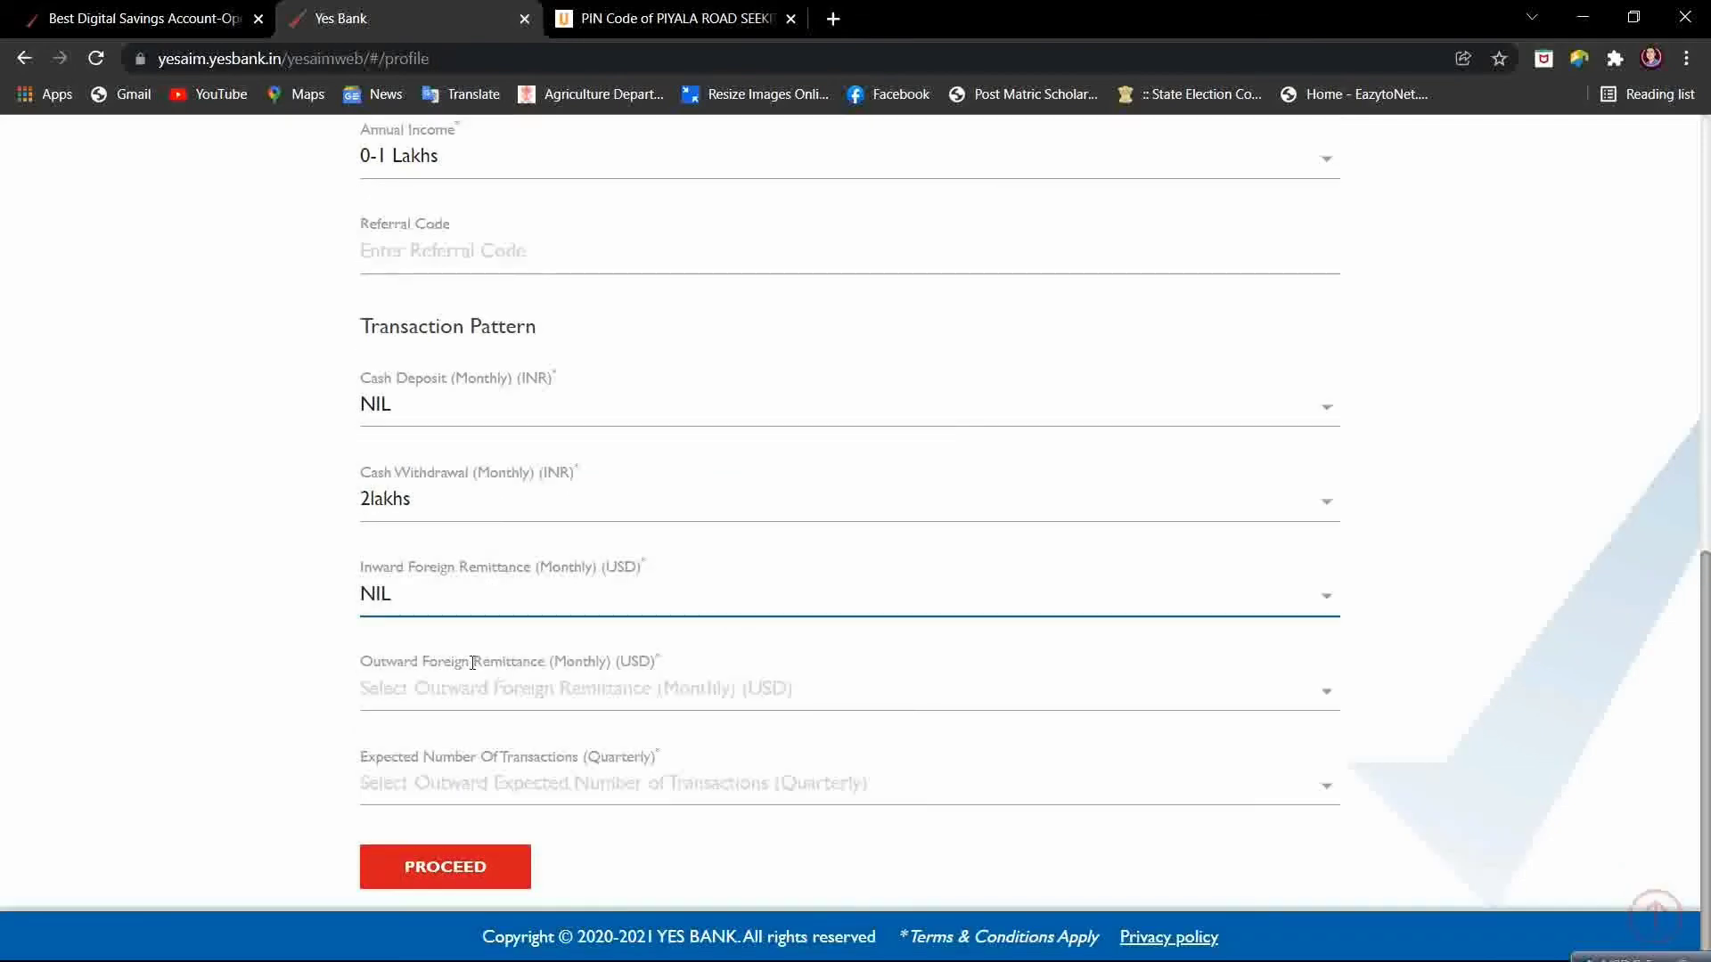
{"action": "scroll", "coordinate": [699, 738], "scroll_direction": "up", "scroll_amount": 2}
{"action": "scroll", "coordinate": [699, 739], "scroll_direction": "down", "scroll_amount": 2}
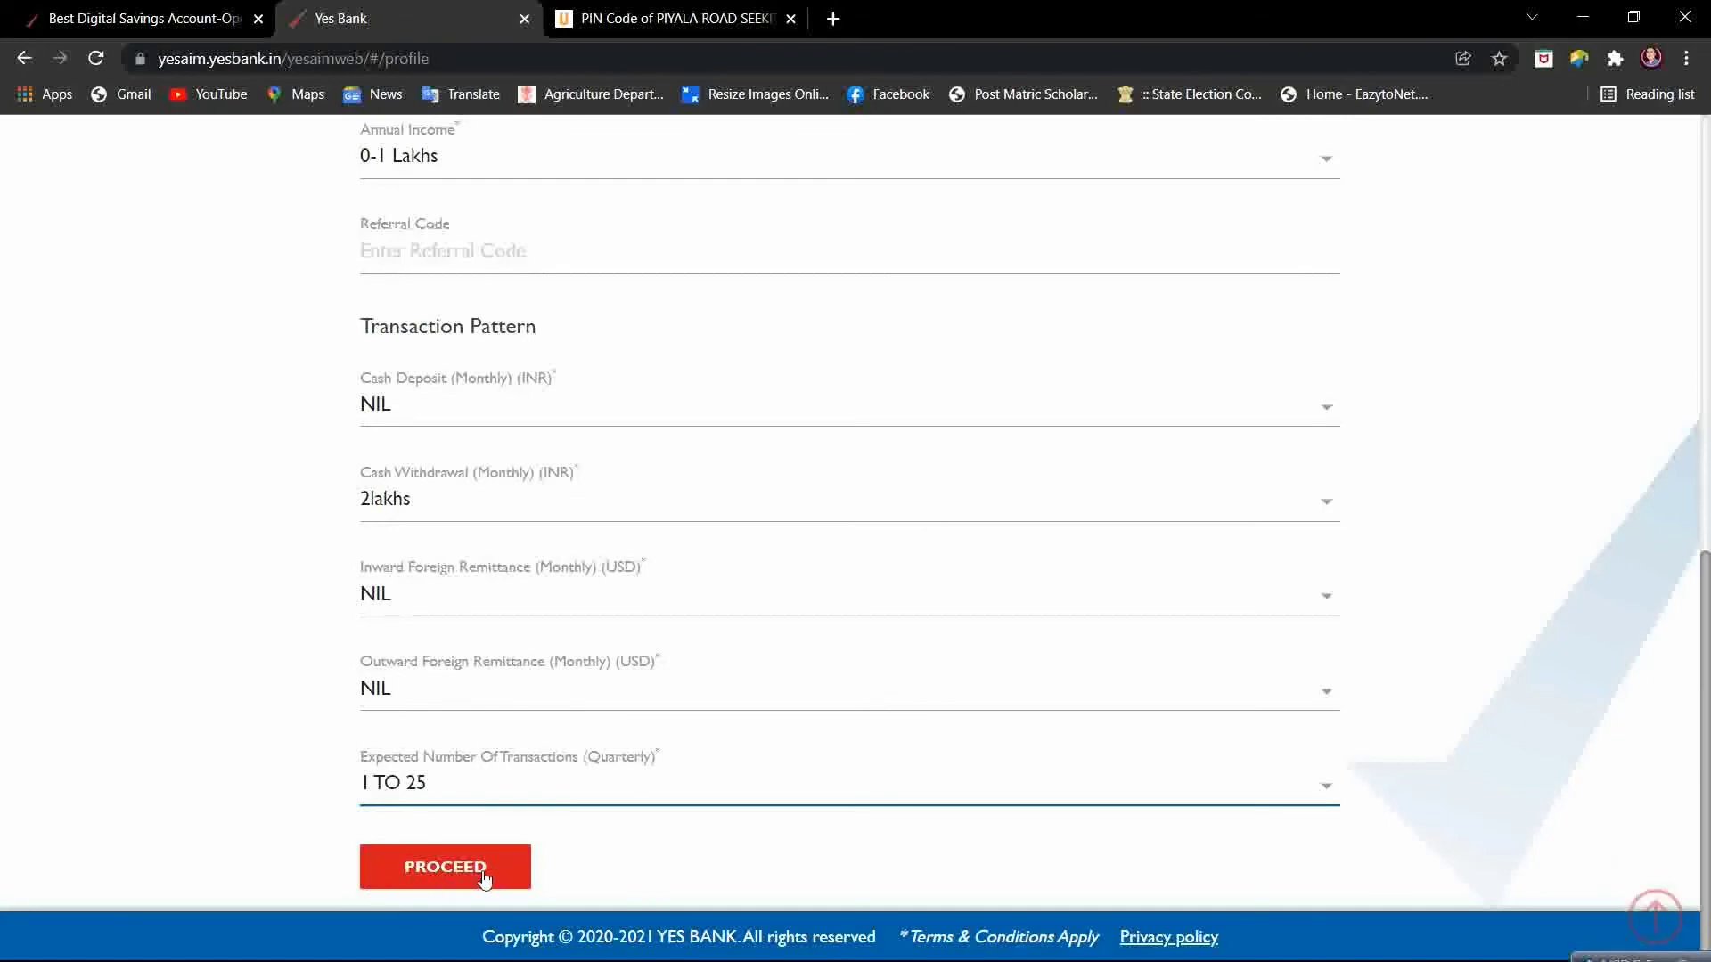
{"action": "left_click", "coordinate": [484, 878]}
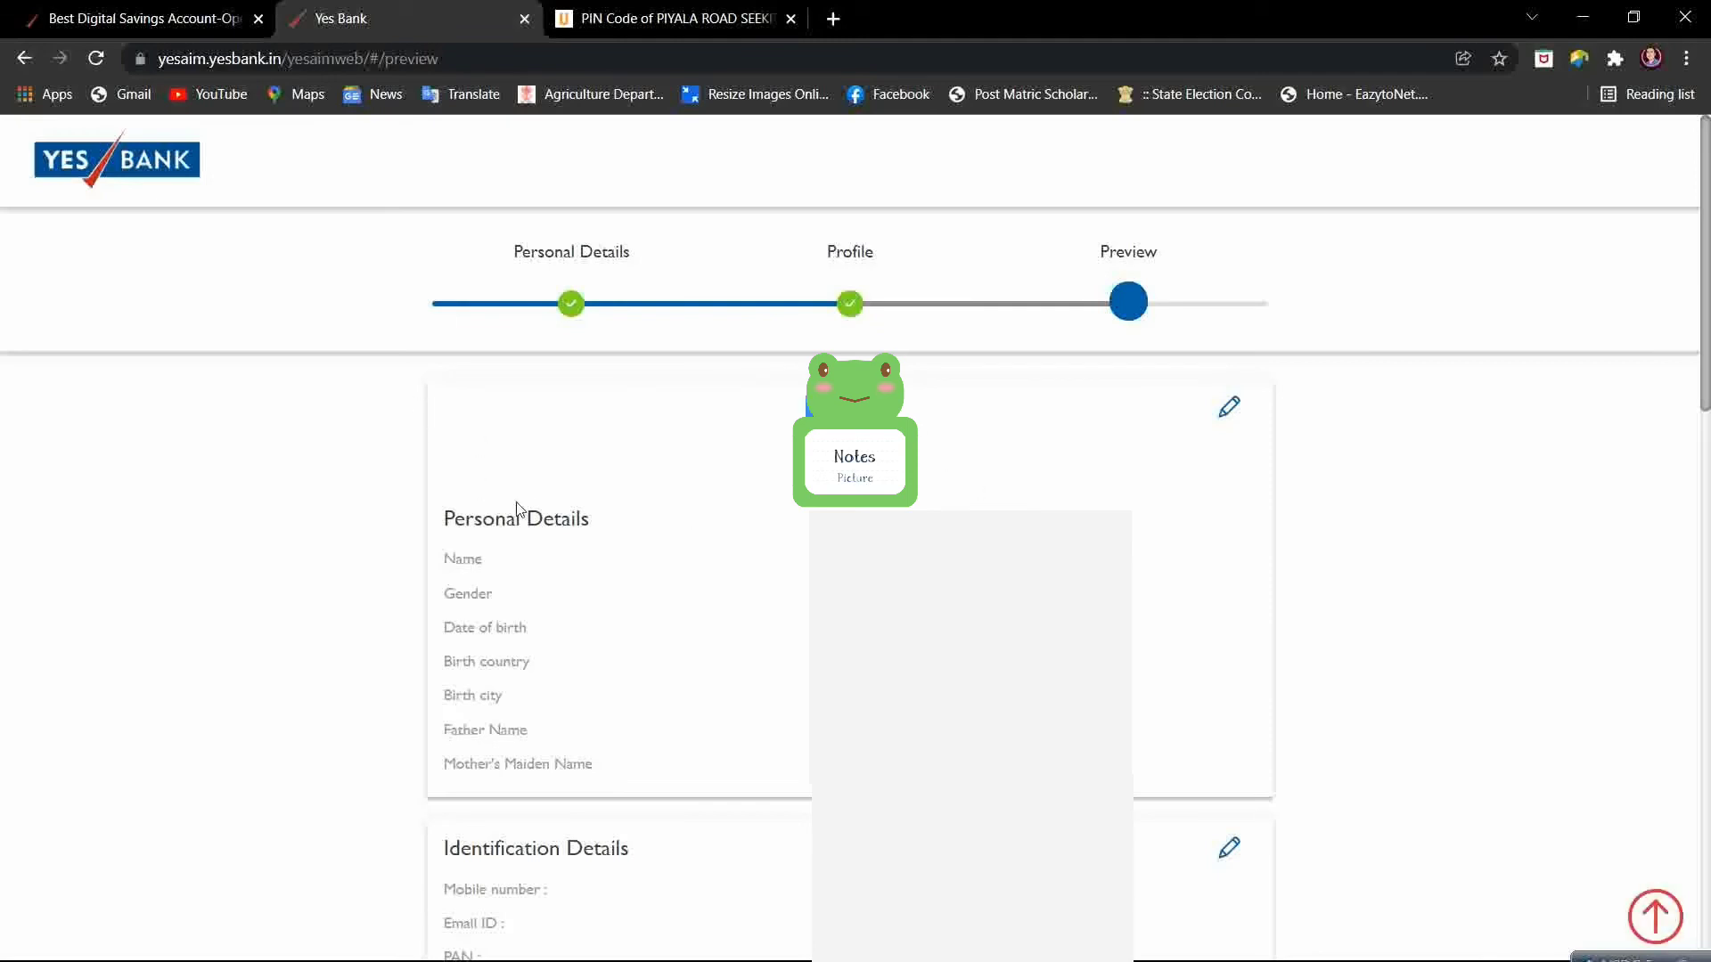
{"action": "double_click", "coordinate": [445, 521]}
{"action": "left_click_drag", "start_coordinate": [558, 517], "coordinate": [580, 515]}
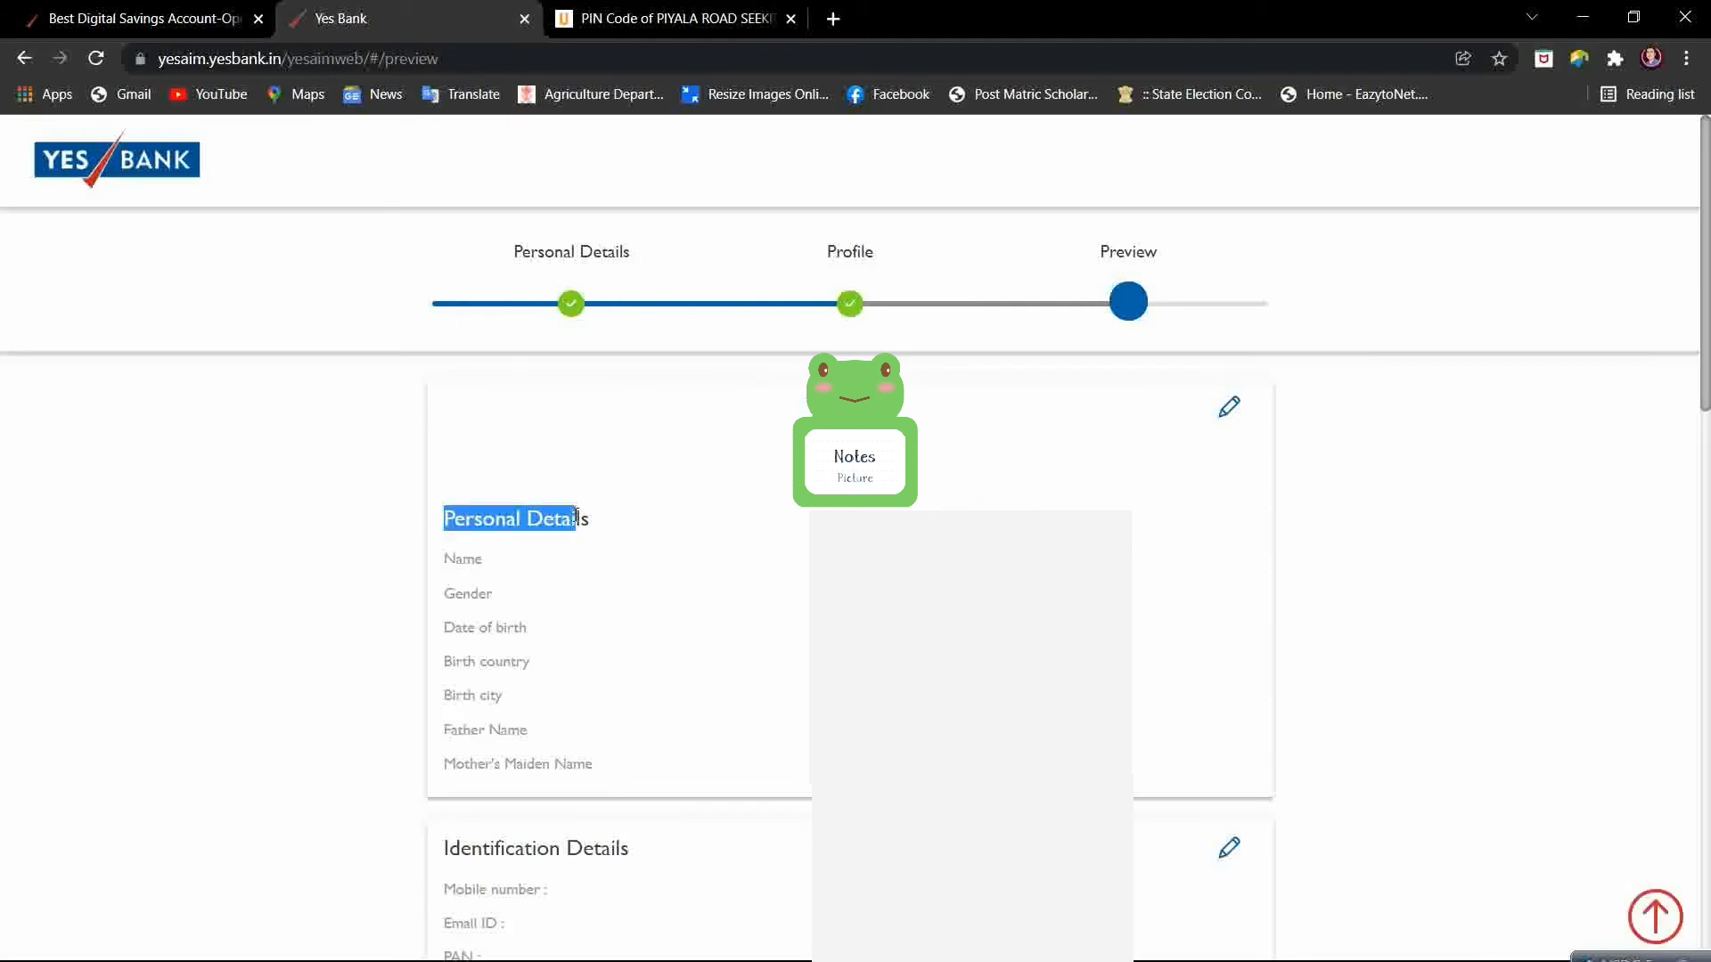
{"action": "double_click", "coordinate": [459, 562]}
{"action": "left_click_drag", "start_coordinate": [471, 602], "coordinate": [527, 641]}
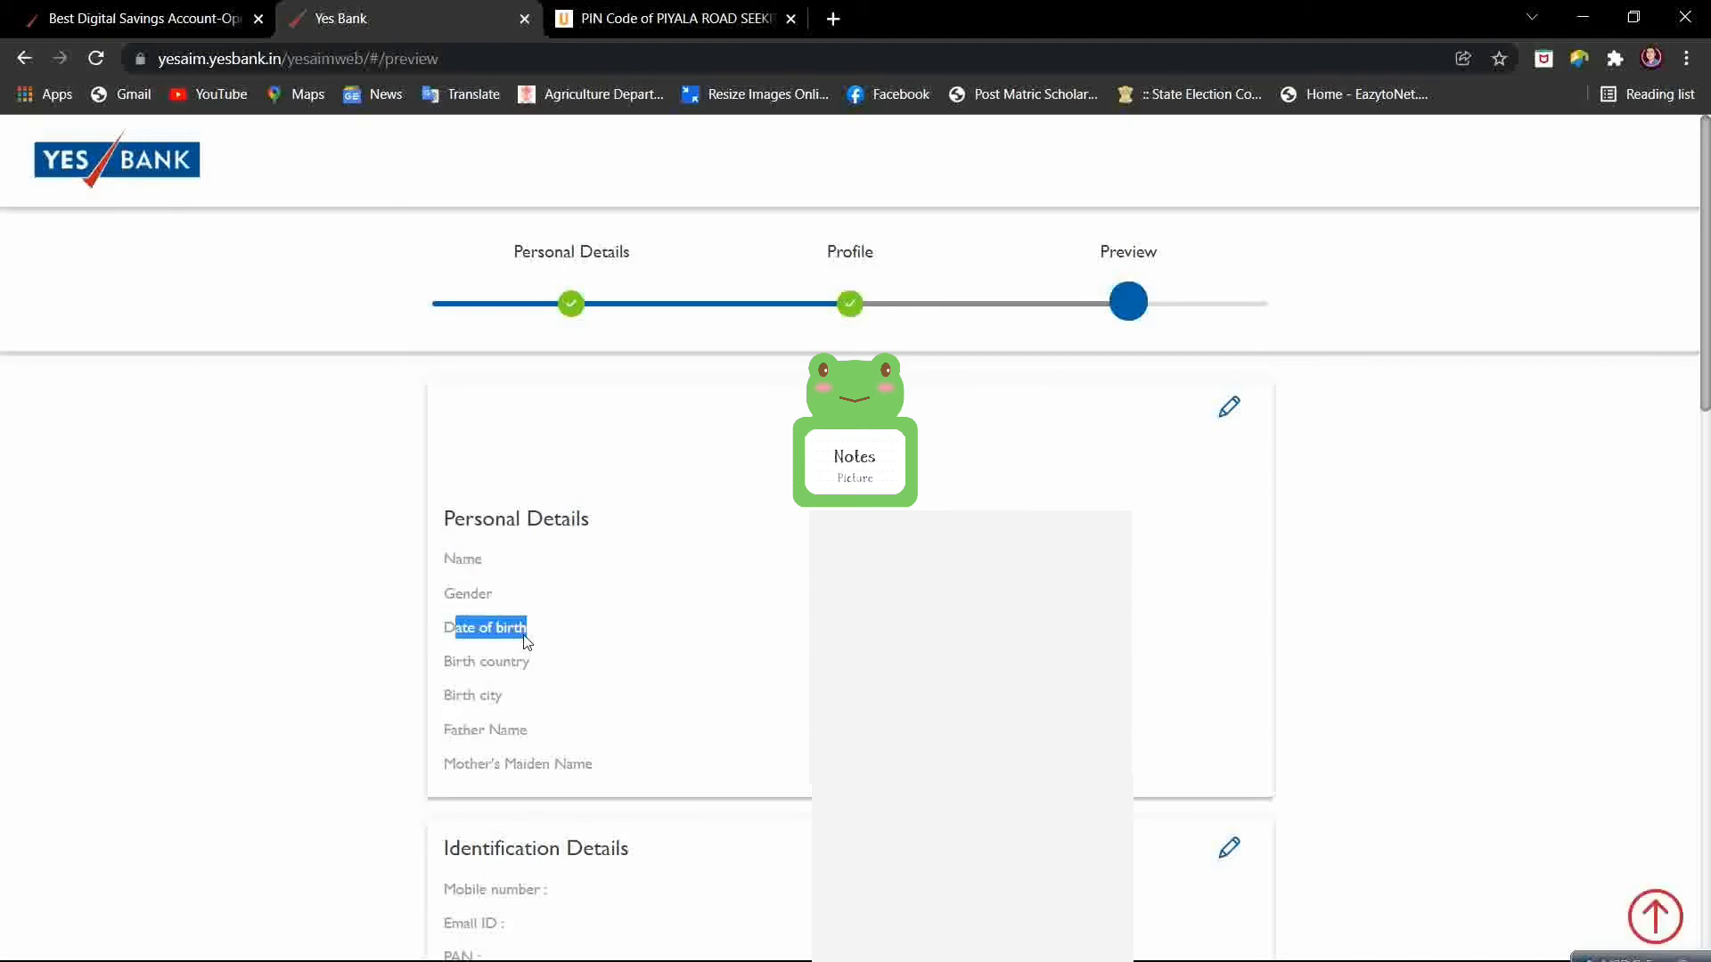
{"action": "left_click", "coordinate": [455, 679]}
{"action": "double_click", "coordinate": [481, 700]}
{"action": "left_click_drag", "start_coordinate": [488, 737], "coordinate": [556, 817]}
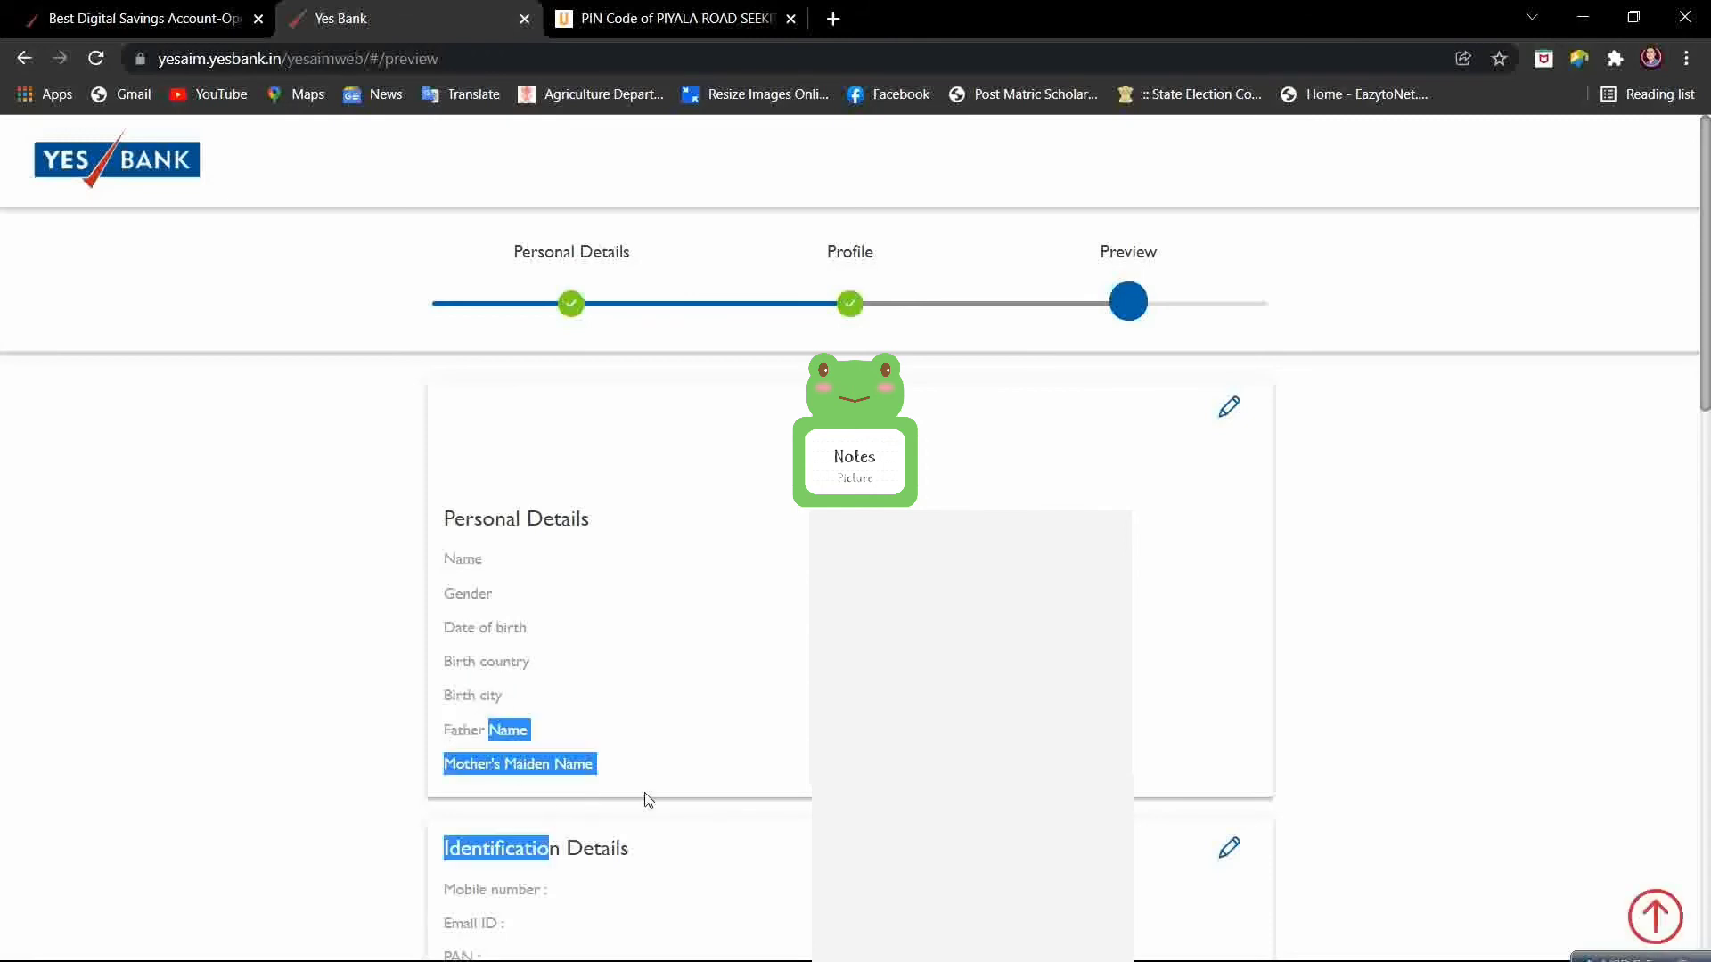
{"action": "left_click", "coordinate": [645, 799]}
{"action": "scroll", "coordinate": [626, 687], "scroll_direction": "down", "scroll_amount": 8}
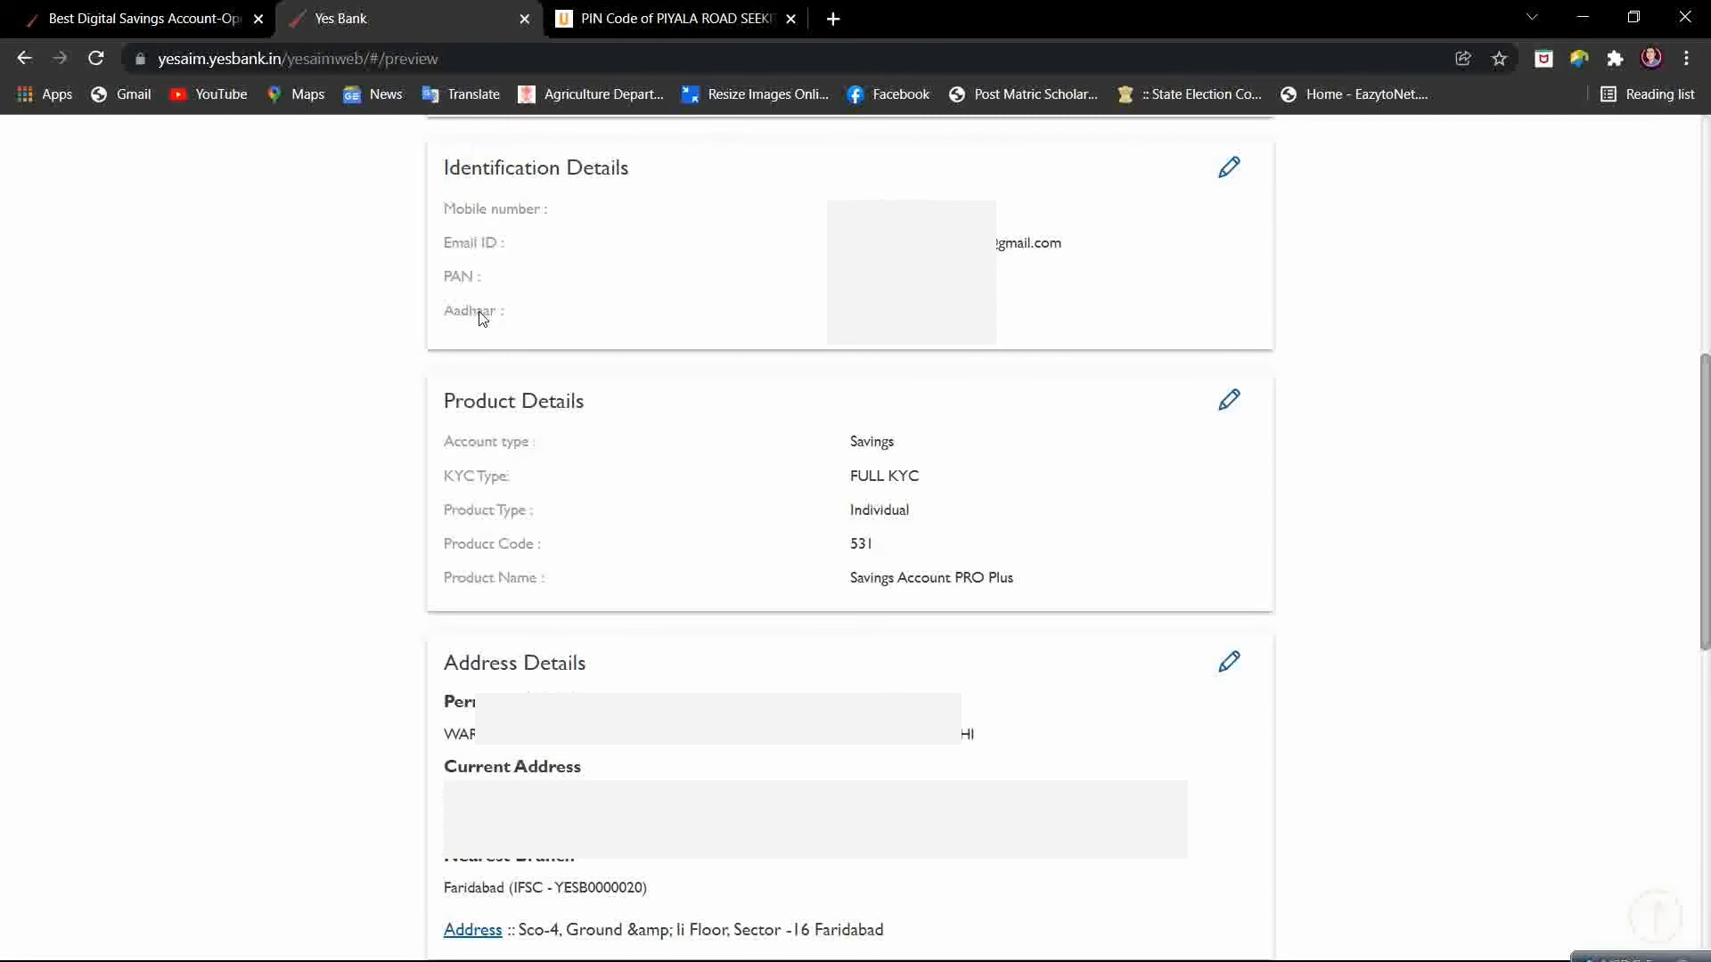
{"action": "scroll", "coordinate": [718, 344], "scroll_direction": "down", "scroll_amount": 2}
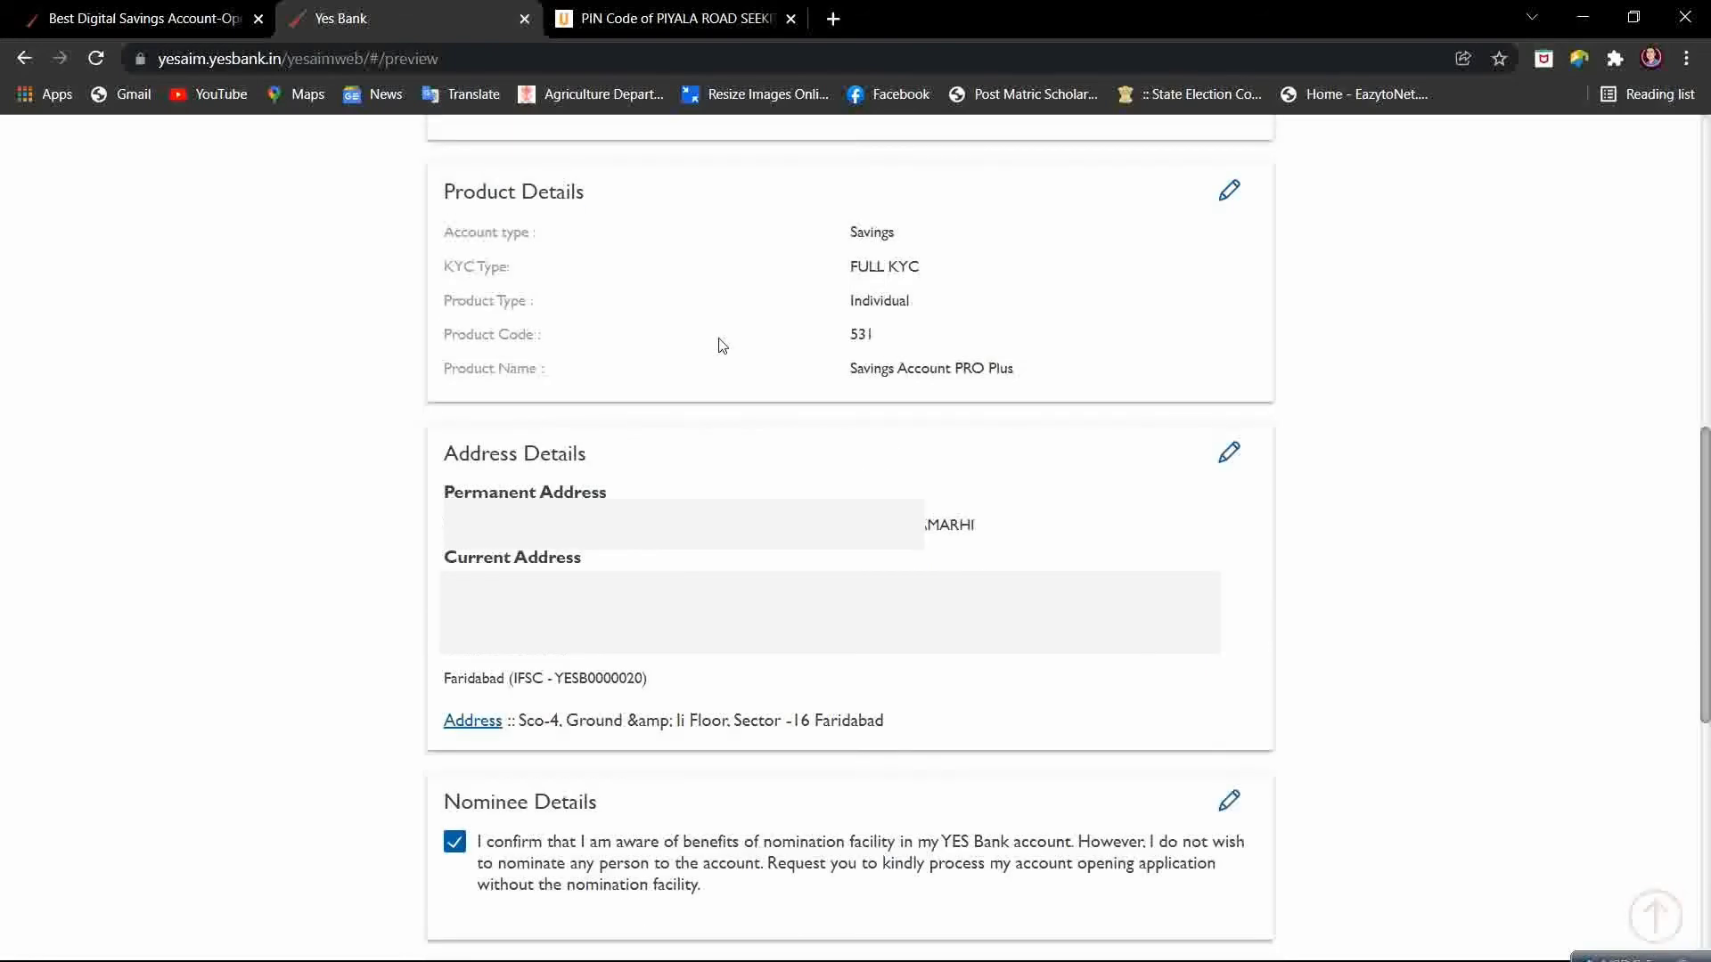
{"action": "left_click_drag", "start_coordinate": [457, 196], "coordinate": [578, 194]}
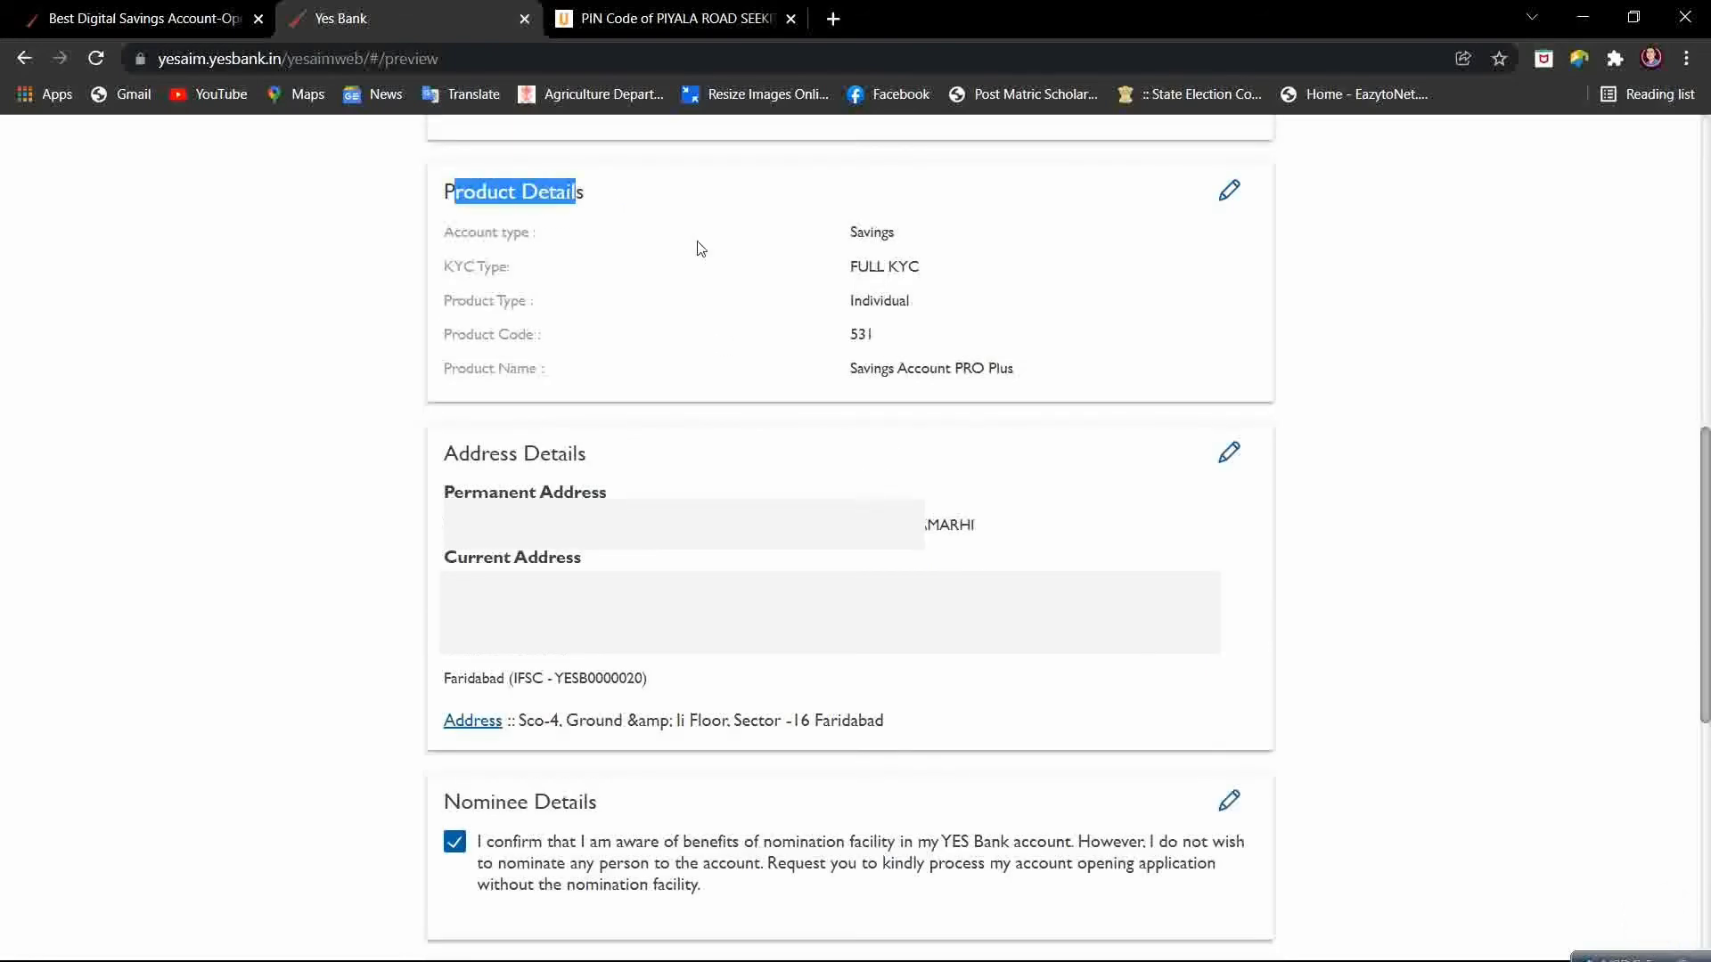
{"action": "left_click_drag", "start_coordinate": [454, 235], "coordinate": [538, 238]}
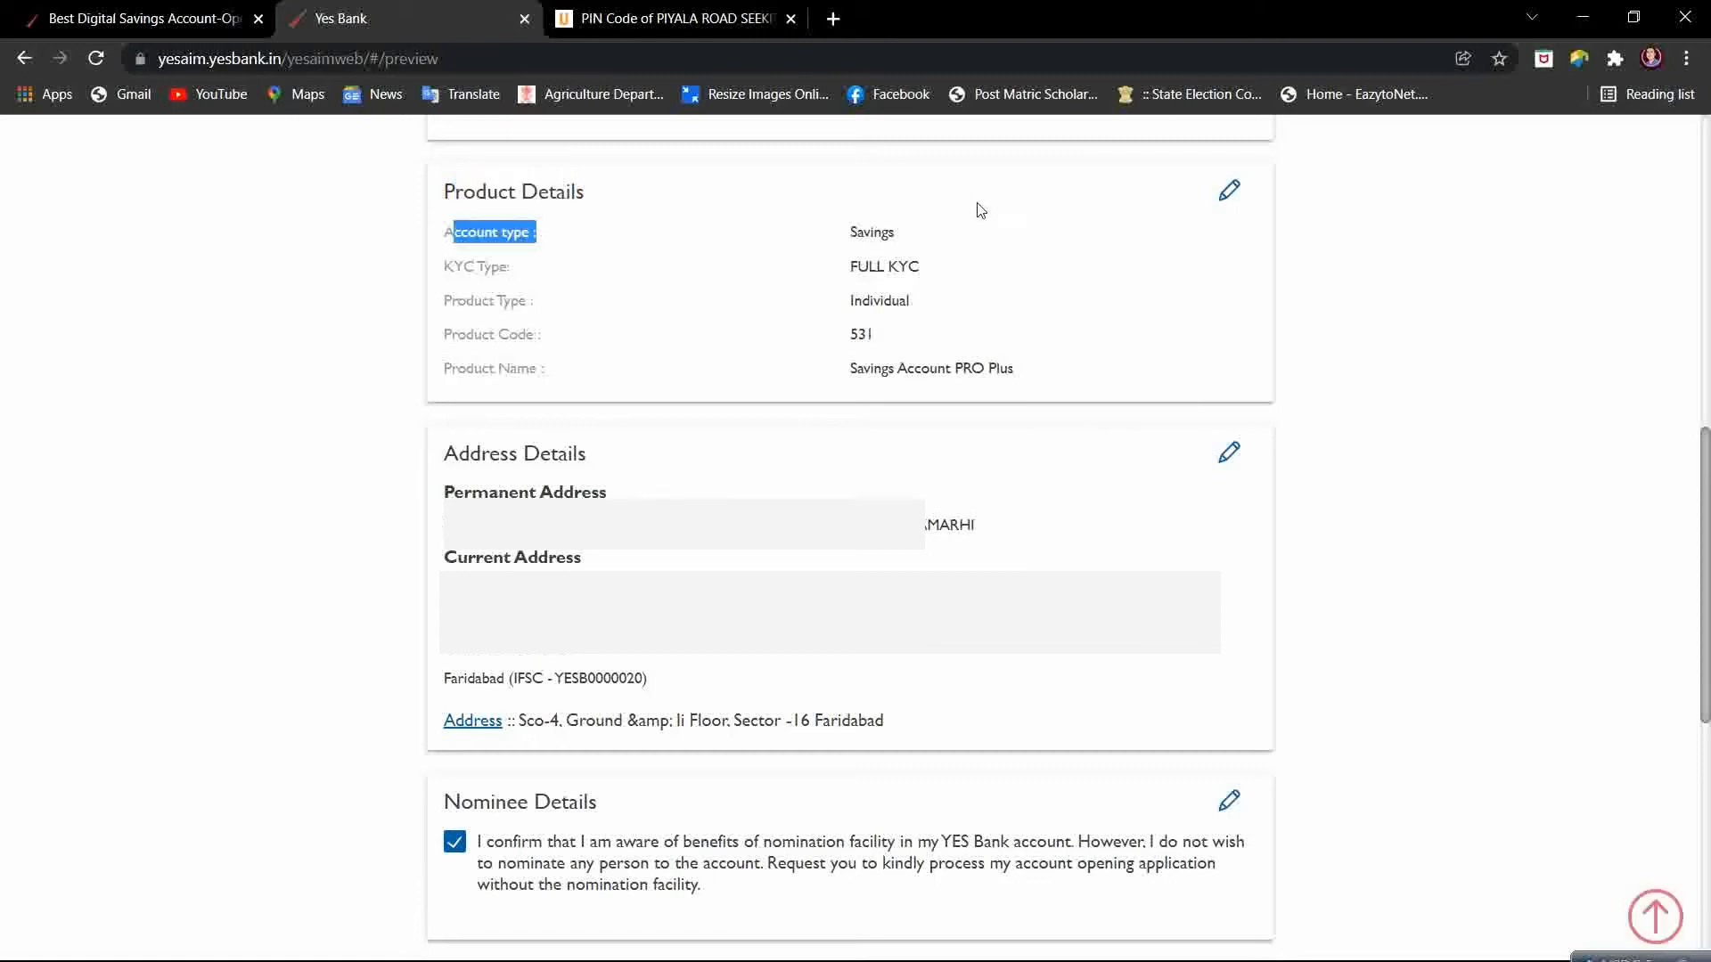
{"action": "left_click", "coordinate": [514, 279]}
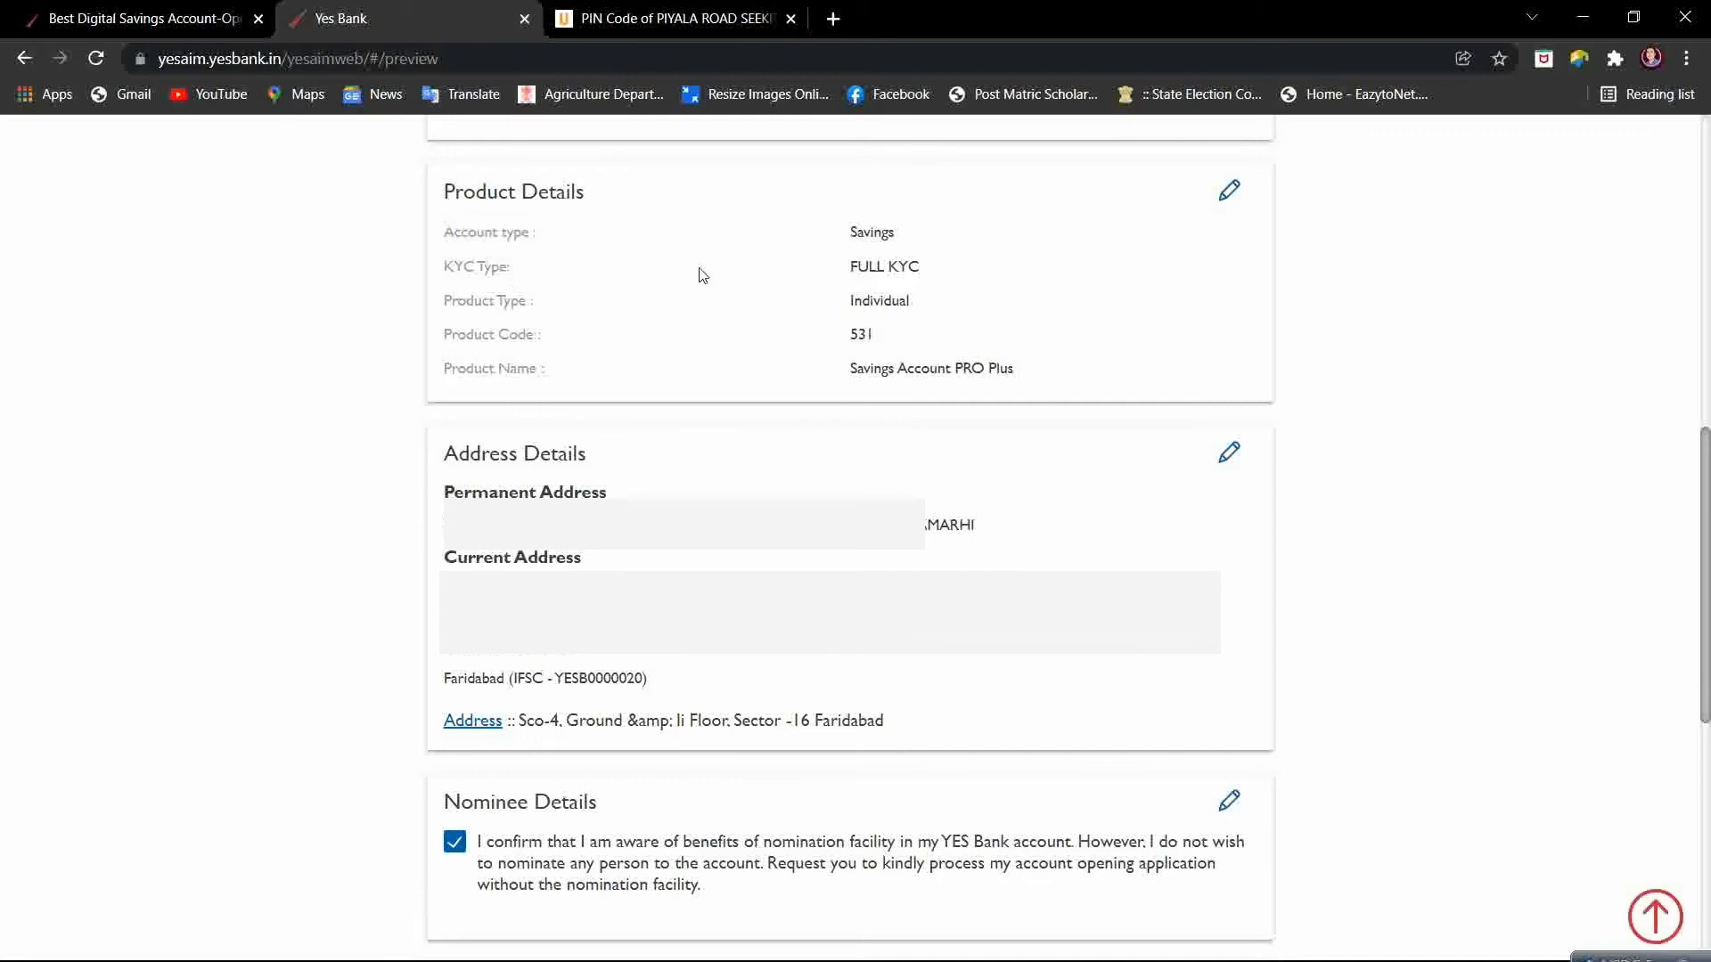
{"action": "left_click_drag", "start_coordinate": [499, 301], "coordinate": [894, 302]}
{"action": "left_click_drag", "start_coordinate": [457, 337], "coordinate": [643, 389]}
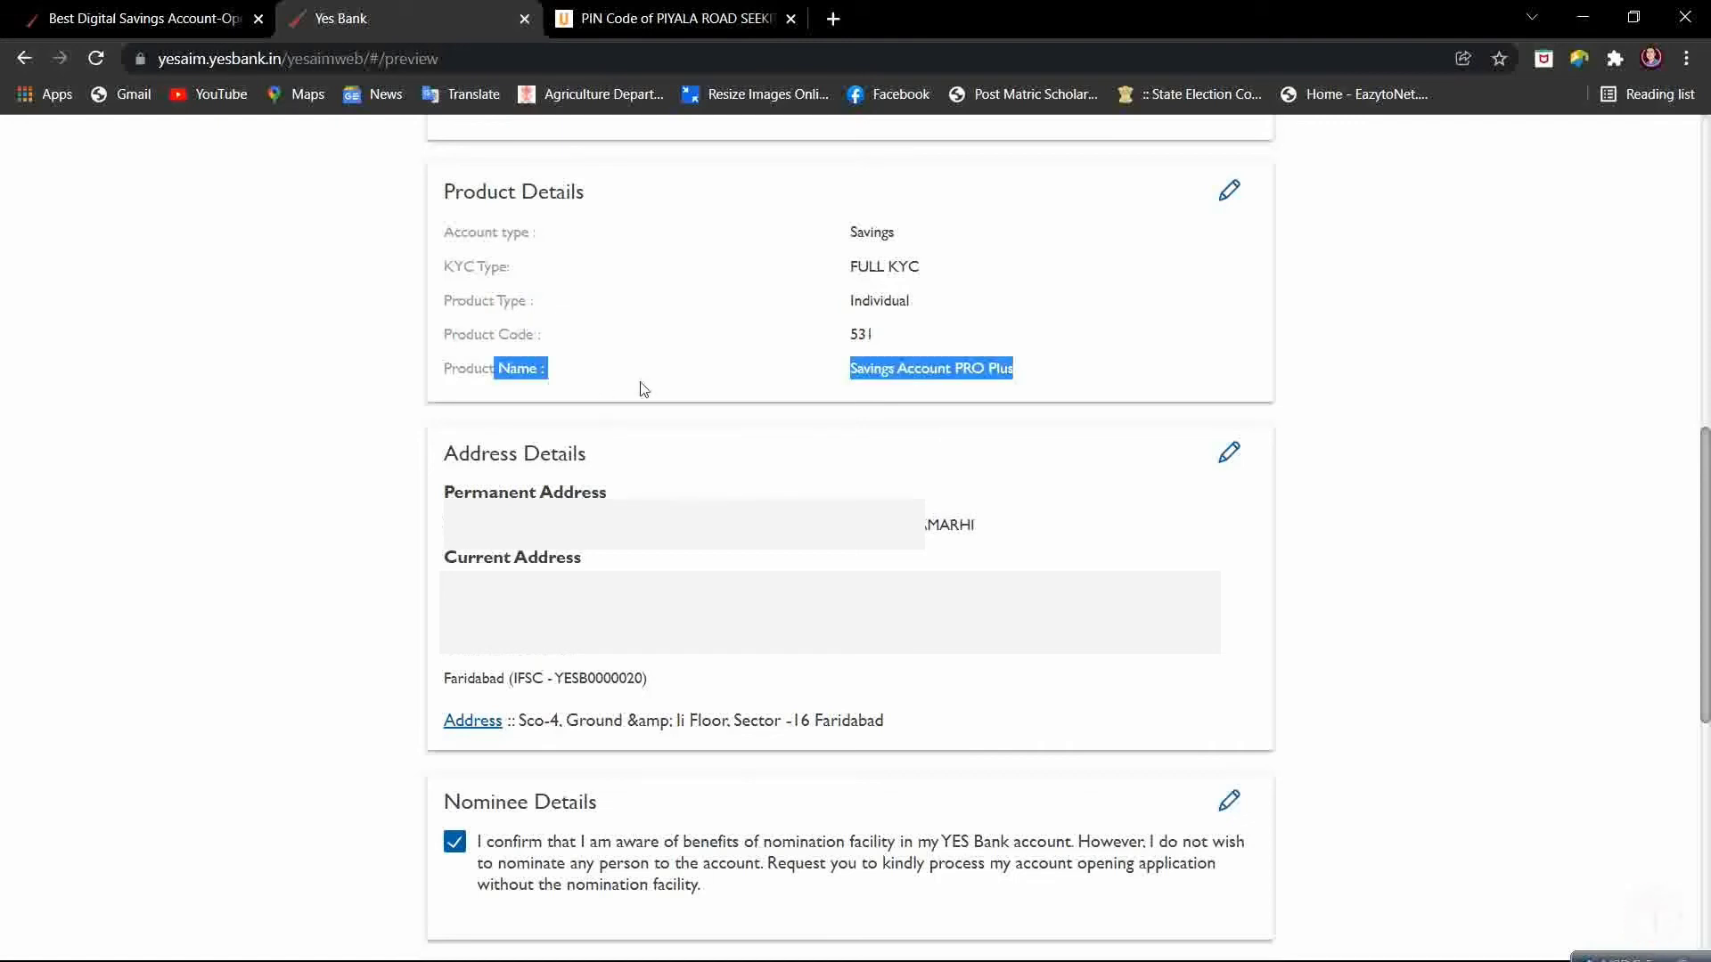
{"action": "left_click", "coordinate": [641, 388]}
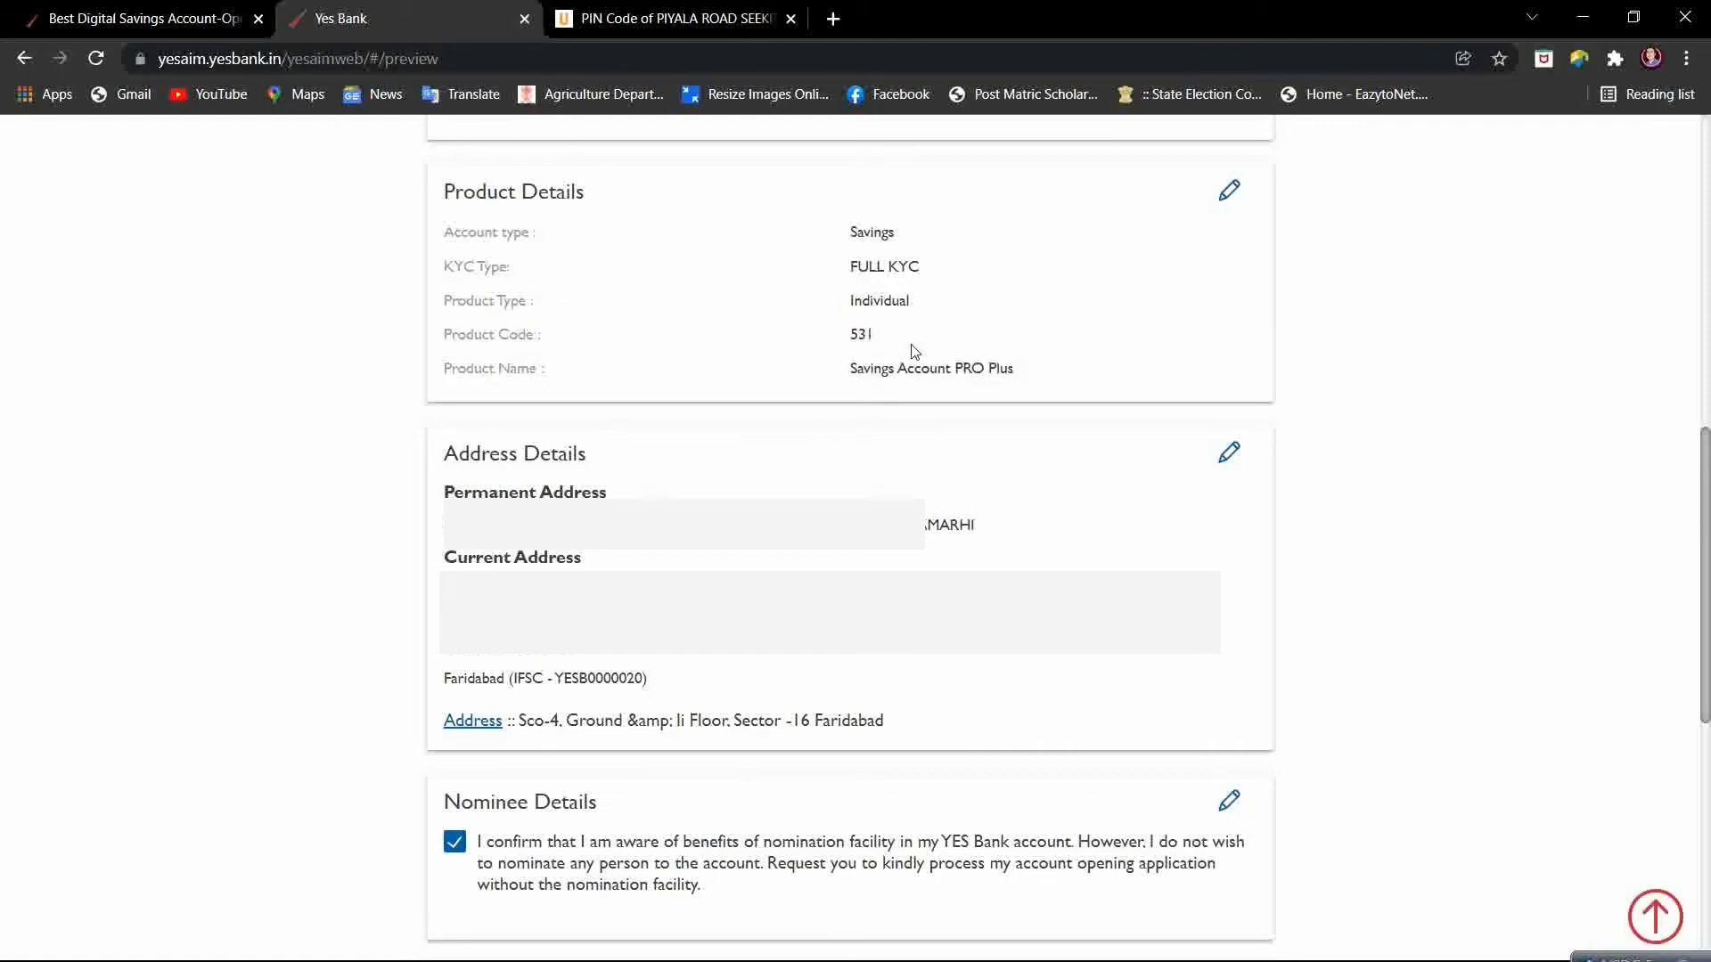
{"action": "scroll", "coordinate": [913, 350], "scroll_direction": "down", "scroll_amount": 3}
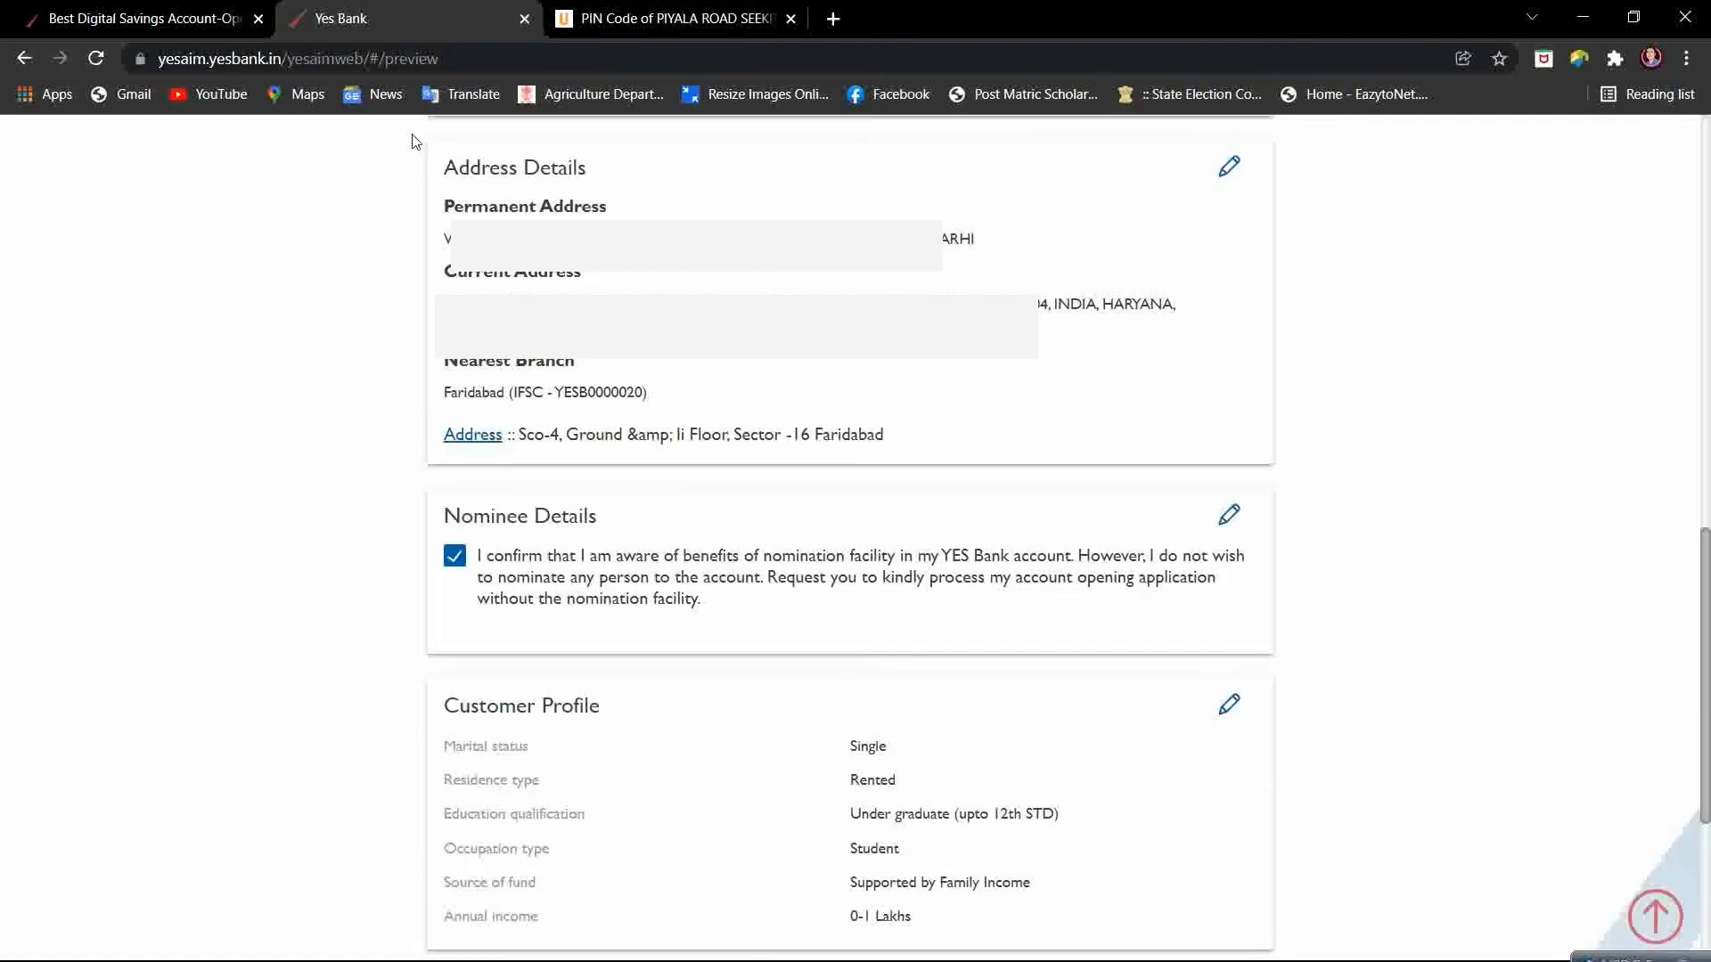
{"action": "left_click_drag", "start_coordinate": [450, 175], "coordinate": [598, 183]}
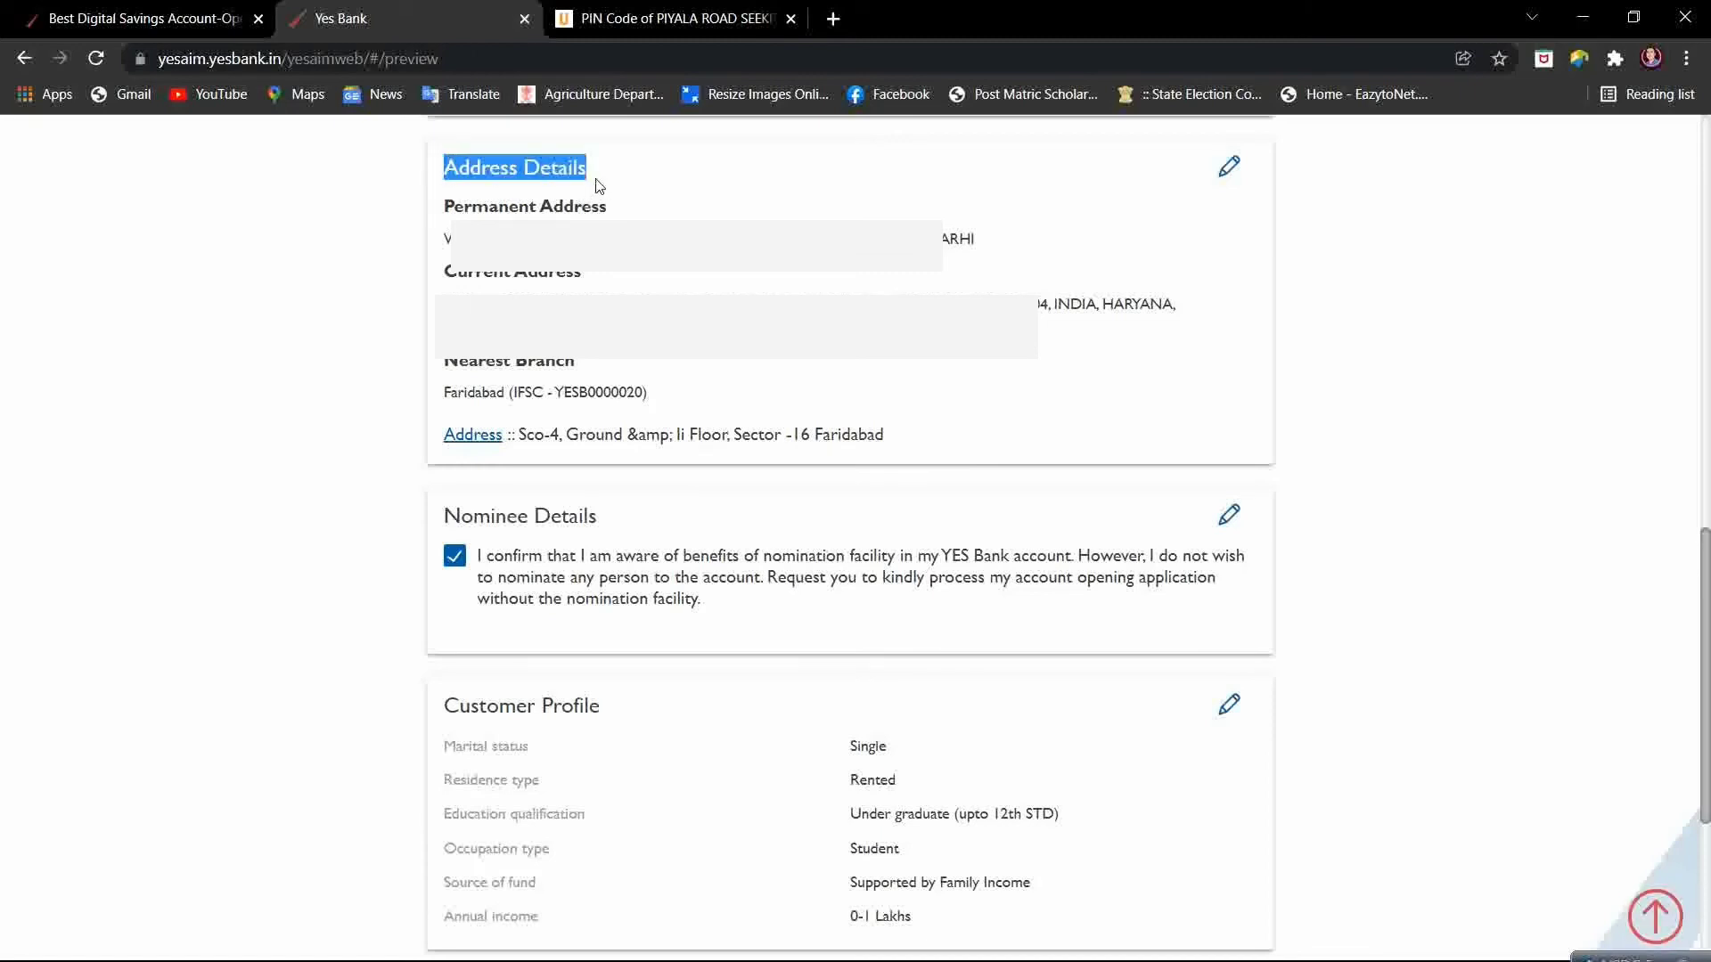
{"action": "left_click", "coordinate": [446, 212]}
{"action": "left_click_drag", "start_coordinate": [445, 212], "coordinate": [597, 285]}
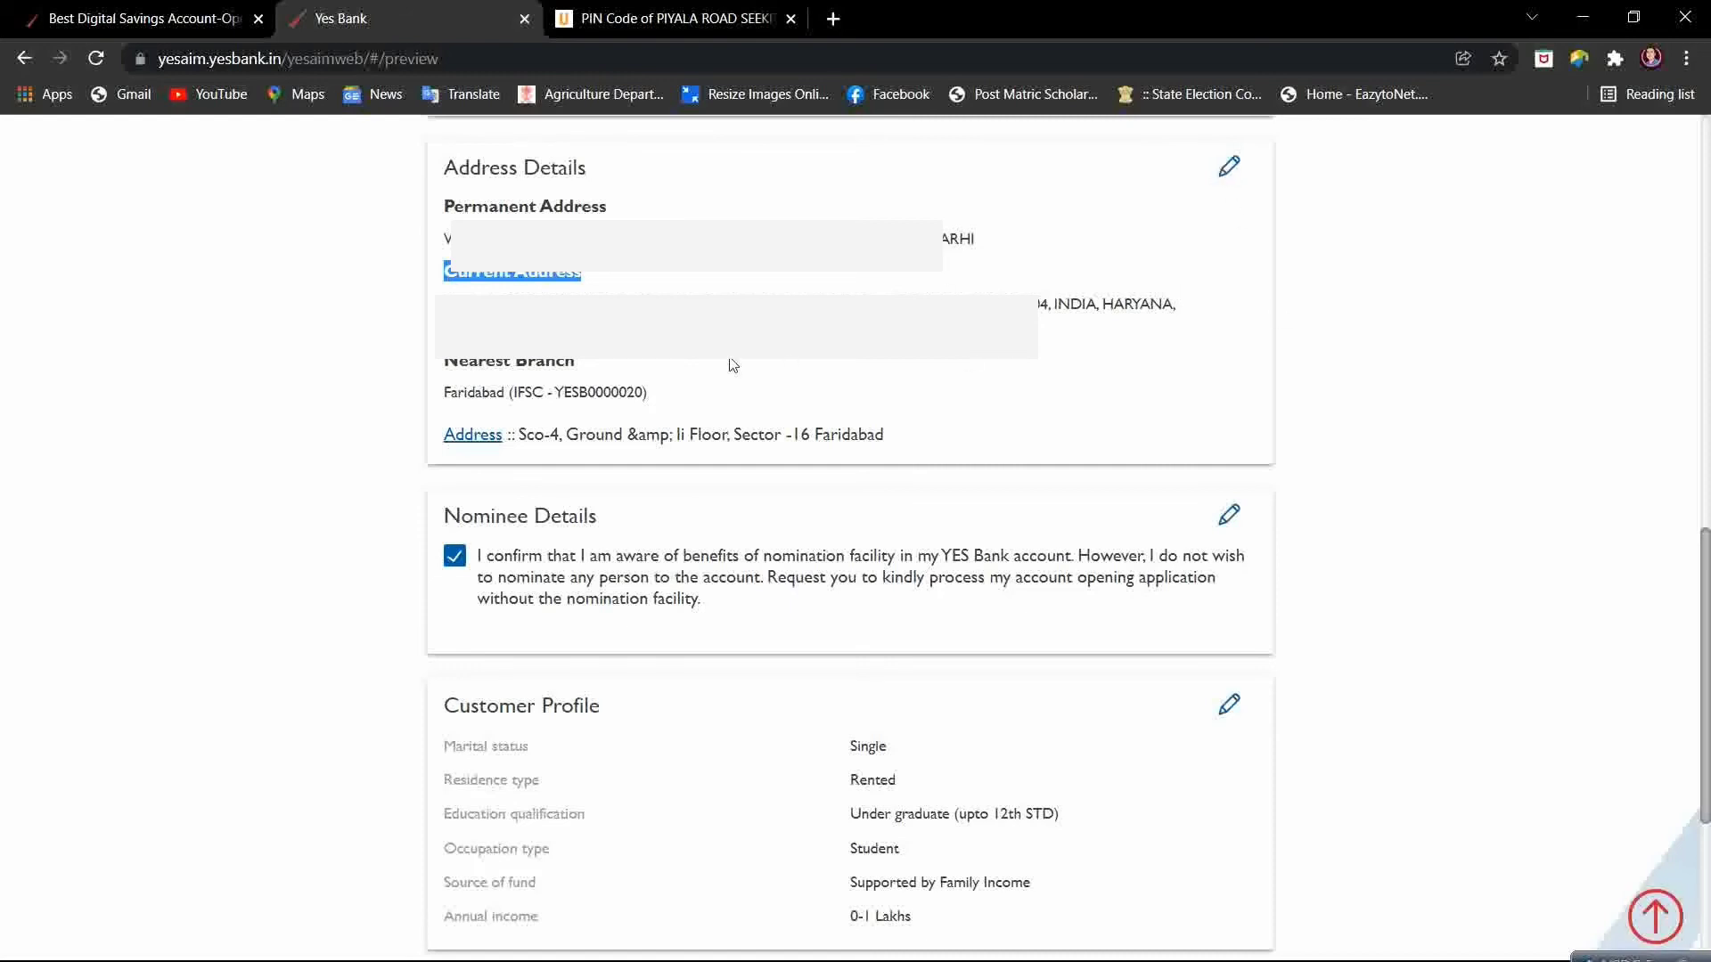
{"action": "left_click_drag", "start_coordinate": [443, 361], "coordinate": [566, 364]}
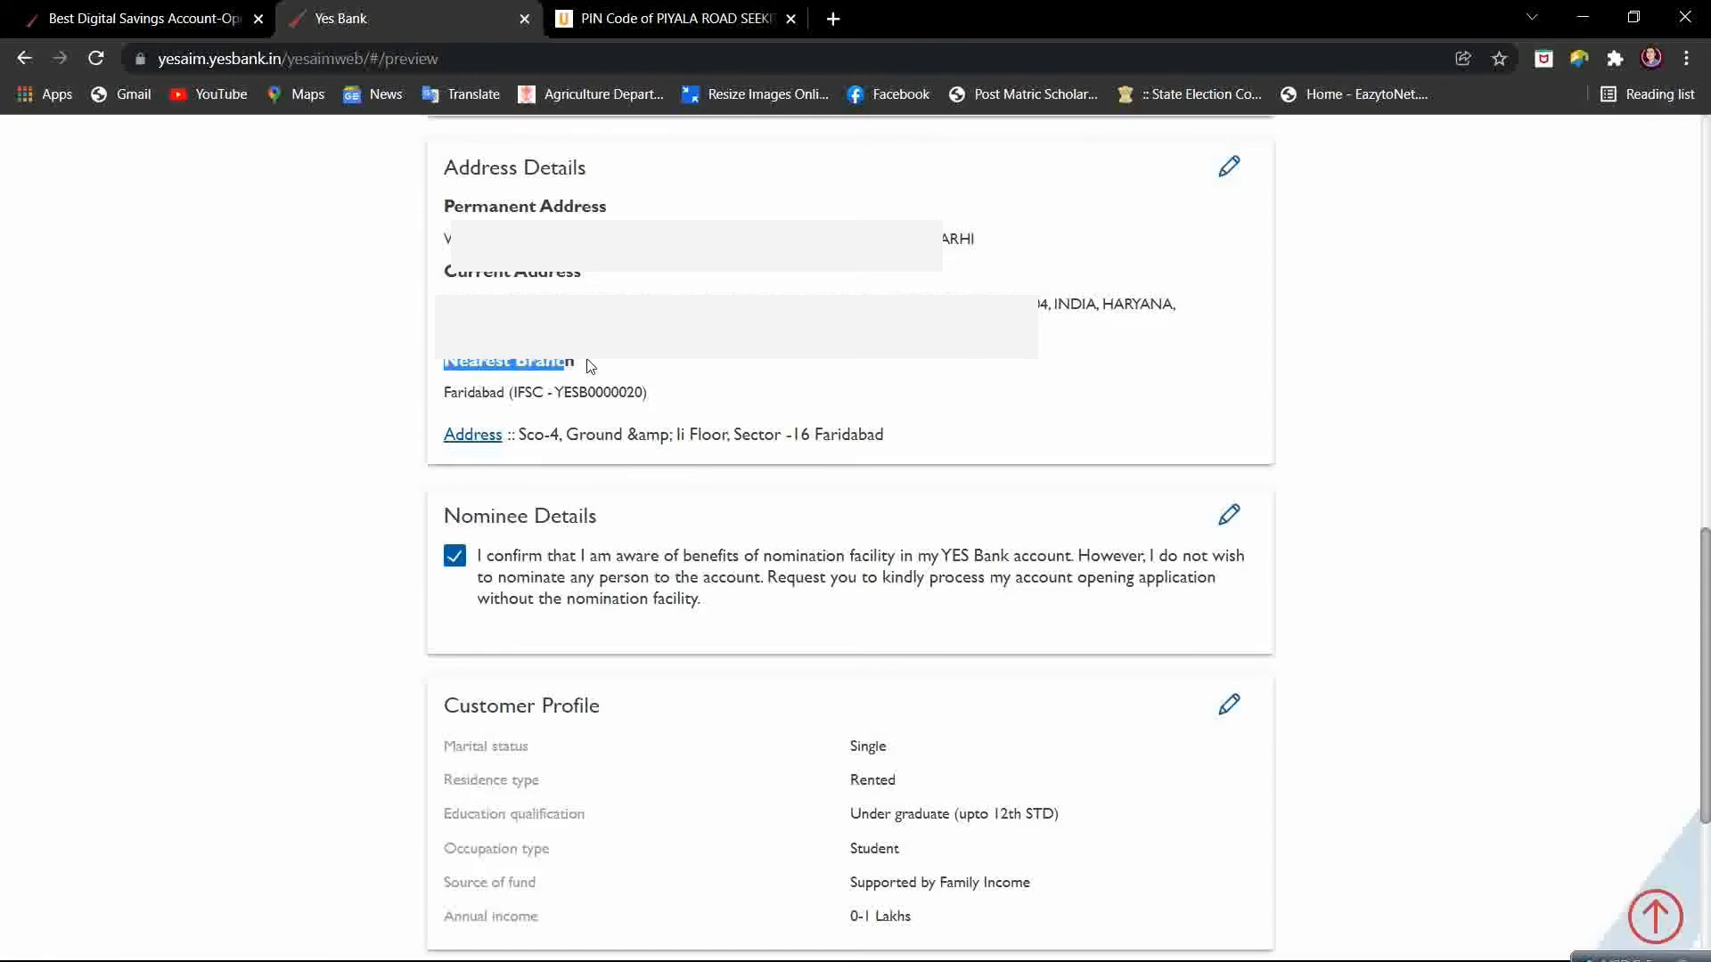
{"action": "left_click", "coordinate": [590, 366]}
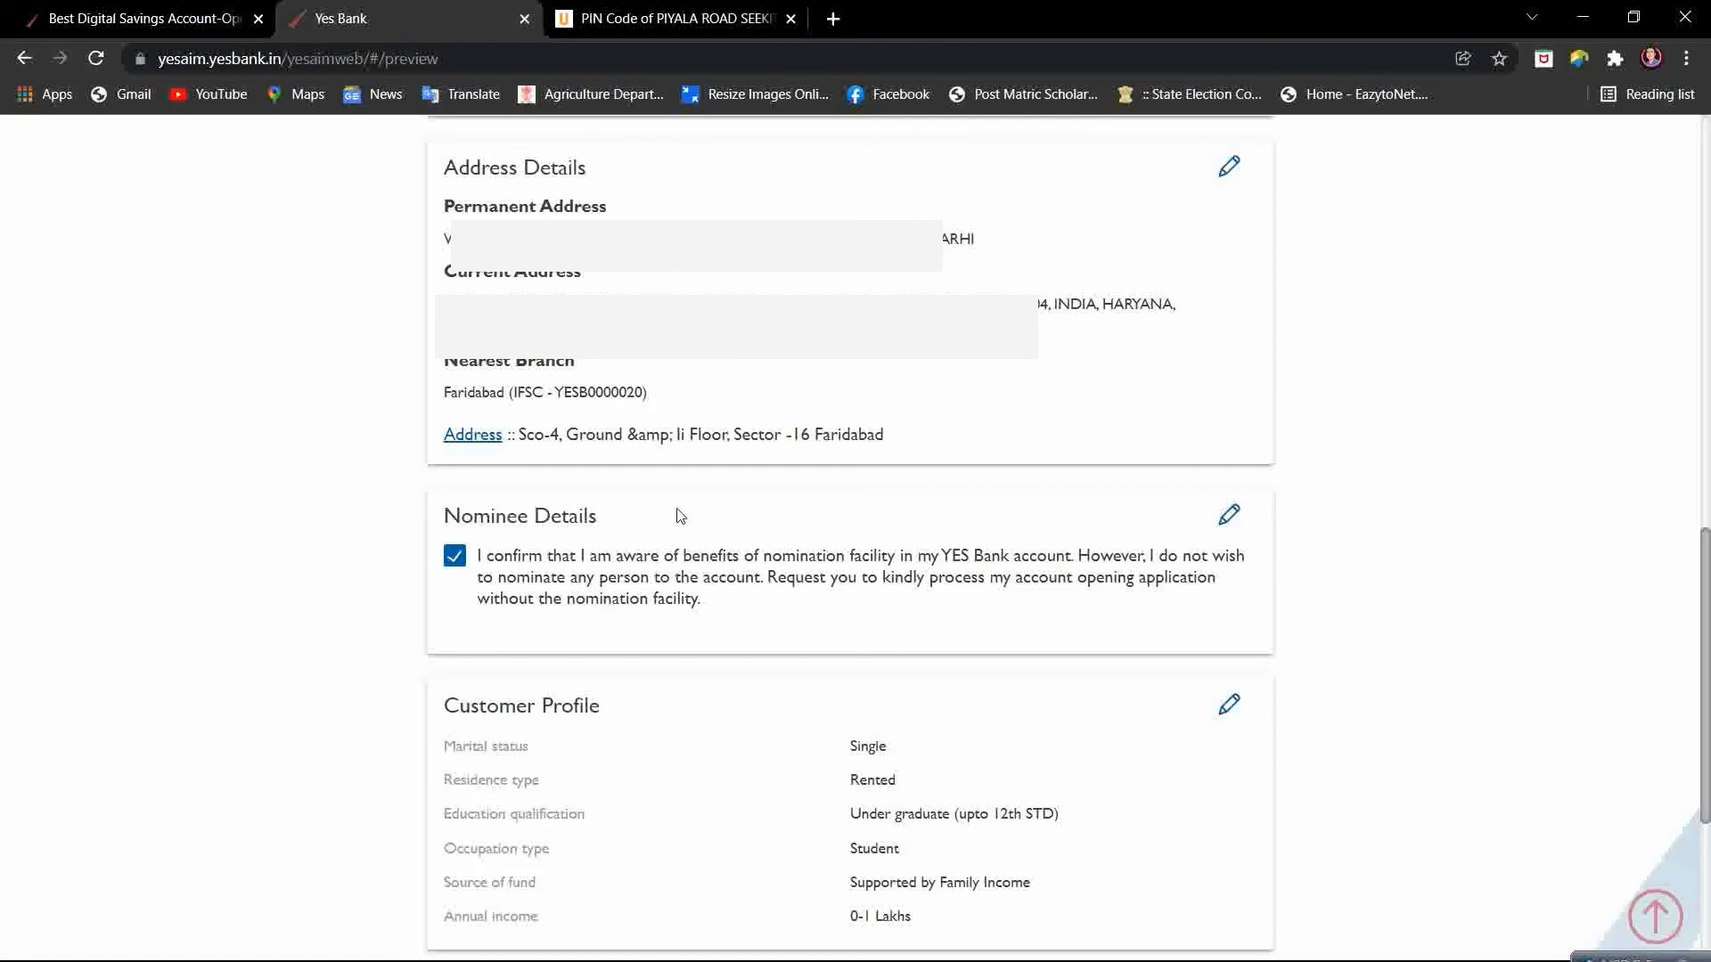
{"action": "scroll", "coordinate": [456, 203], "scroll_direction": "down", "scroll_amount": 4}
{"action": "triple_click", "coordinate": [570, 168]}
{"action": "left_click", "coordinate": [633, 169]}
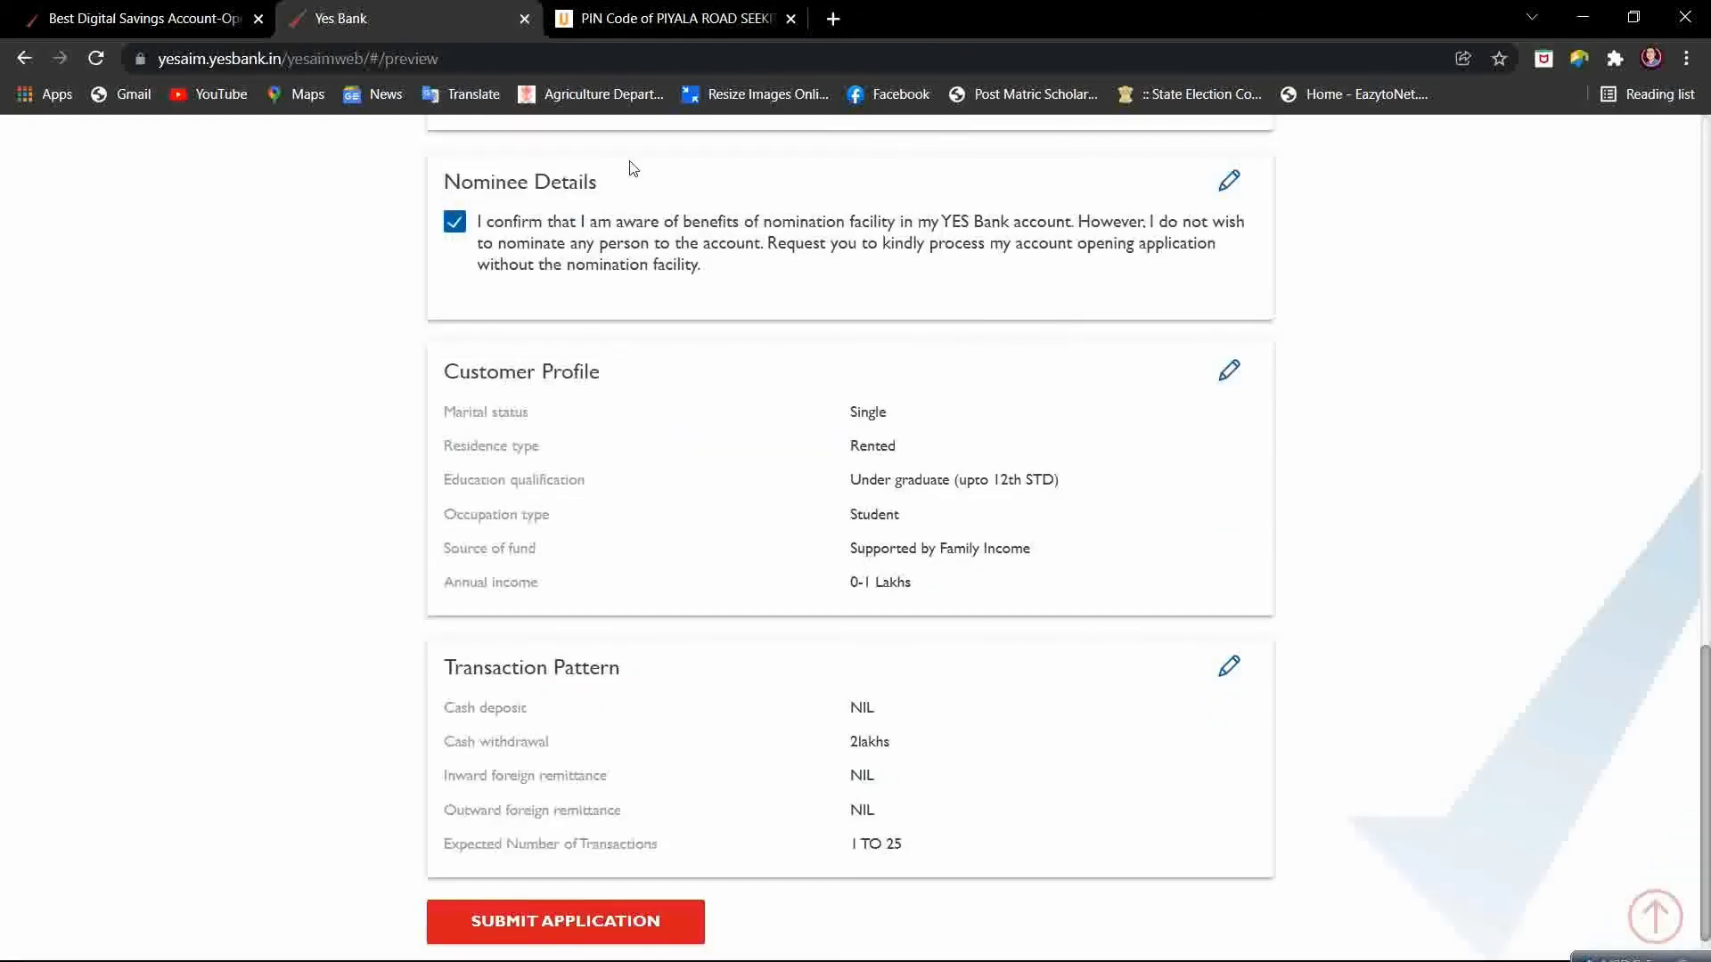
Check the Customer Profile and Transaction Pattern entries, then submit the application.
{"action": "scroll", "coordinate": [720, 436], "scroll_direction": "down", "scroll_amount": 1}
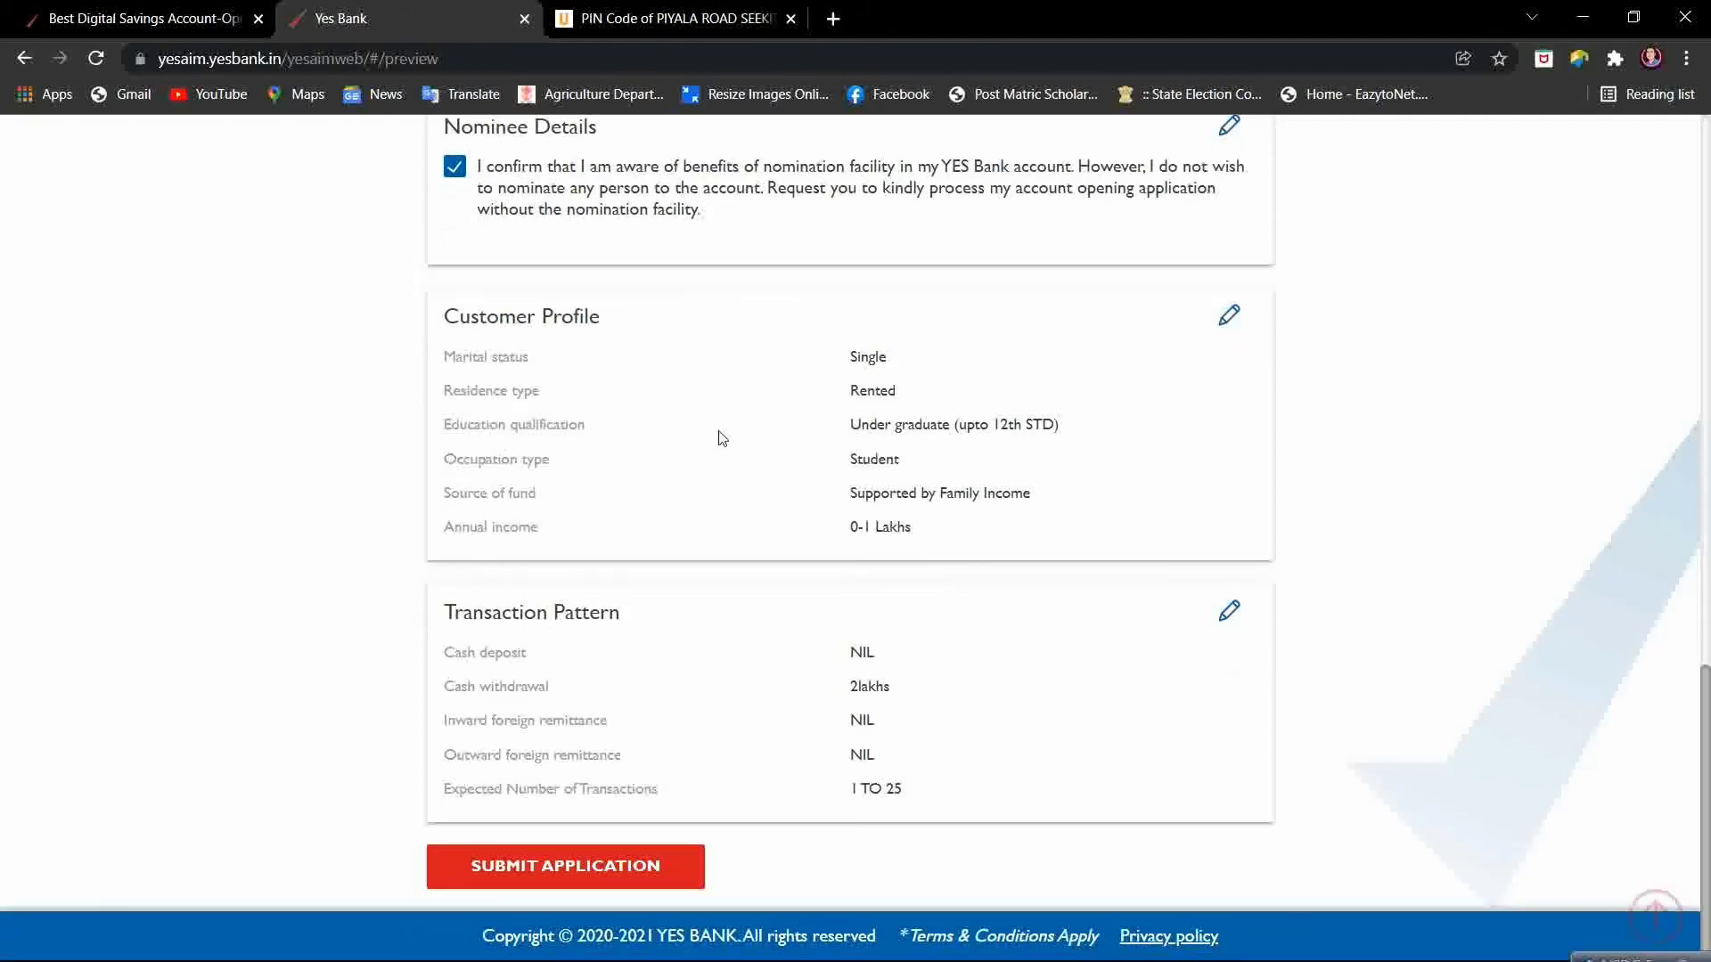
{"action": "left_click_drag", "start_coordinate": [450, 316], "coordinate": [660, 305]}
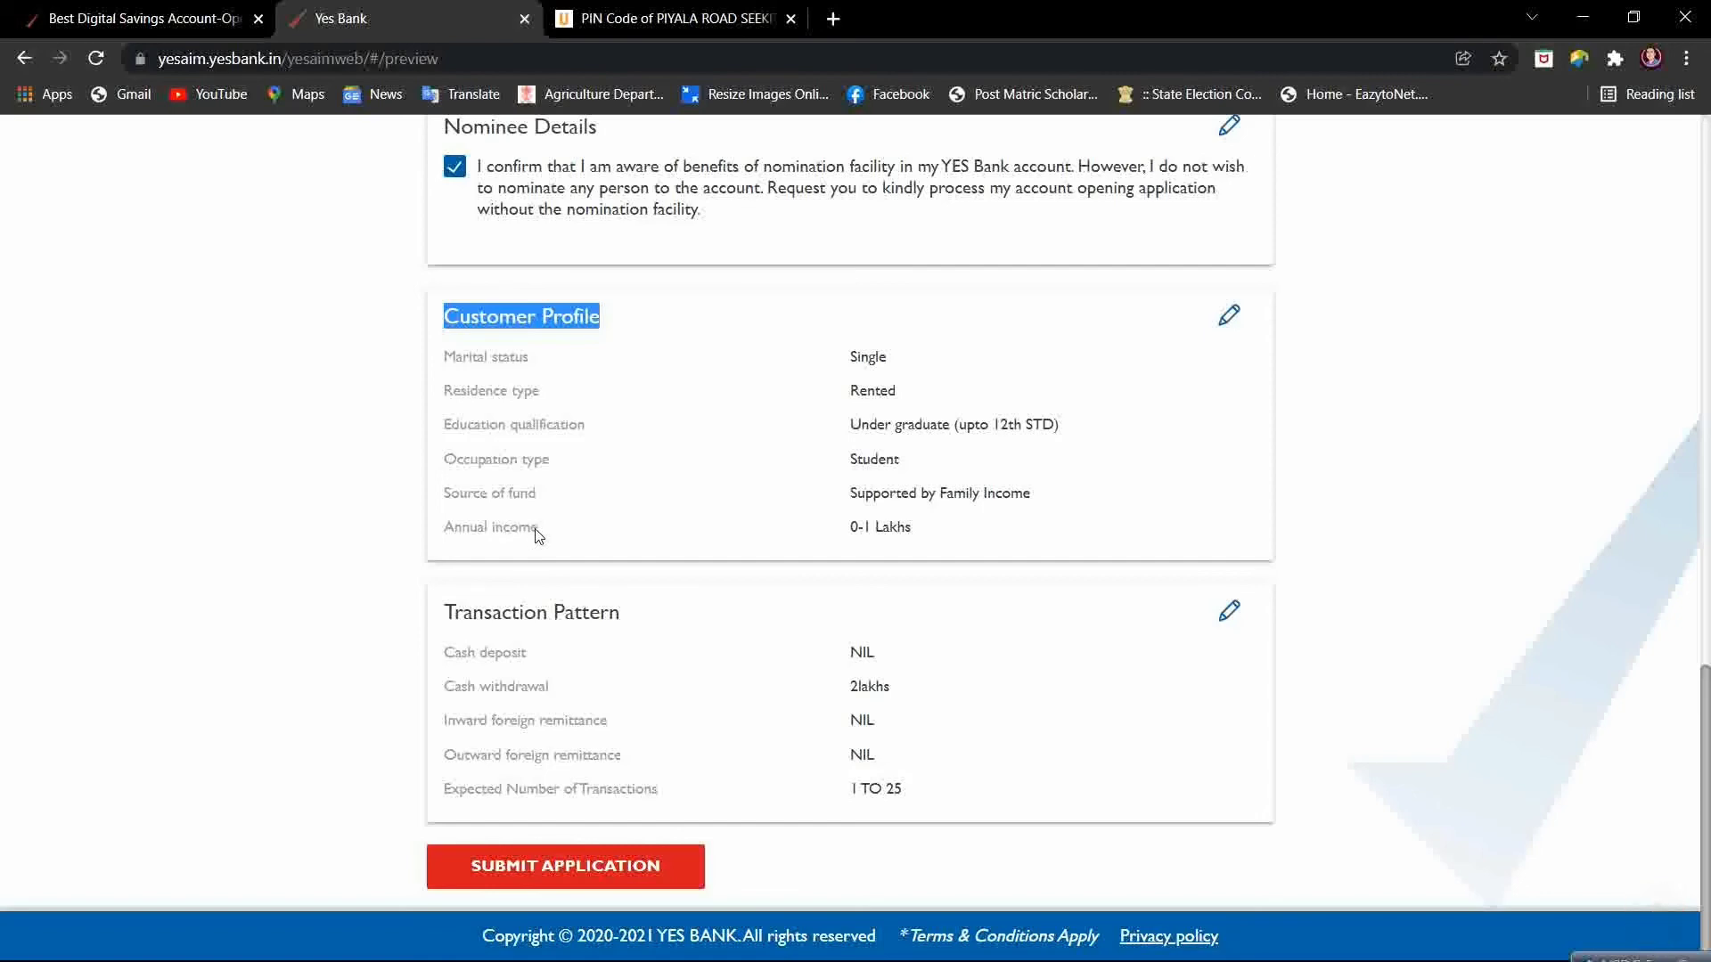
{"action": "left_click_drag", "start_coordinate": [455, 621], "coordinate": [676, 619]}
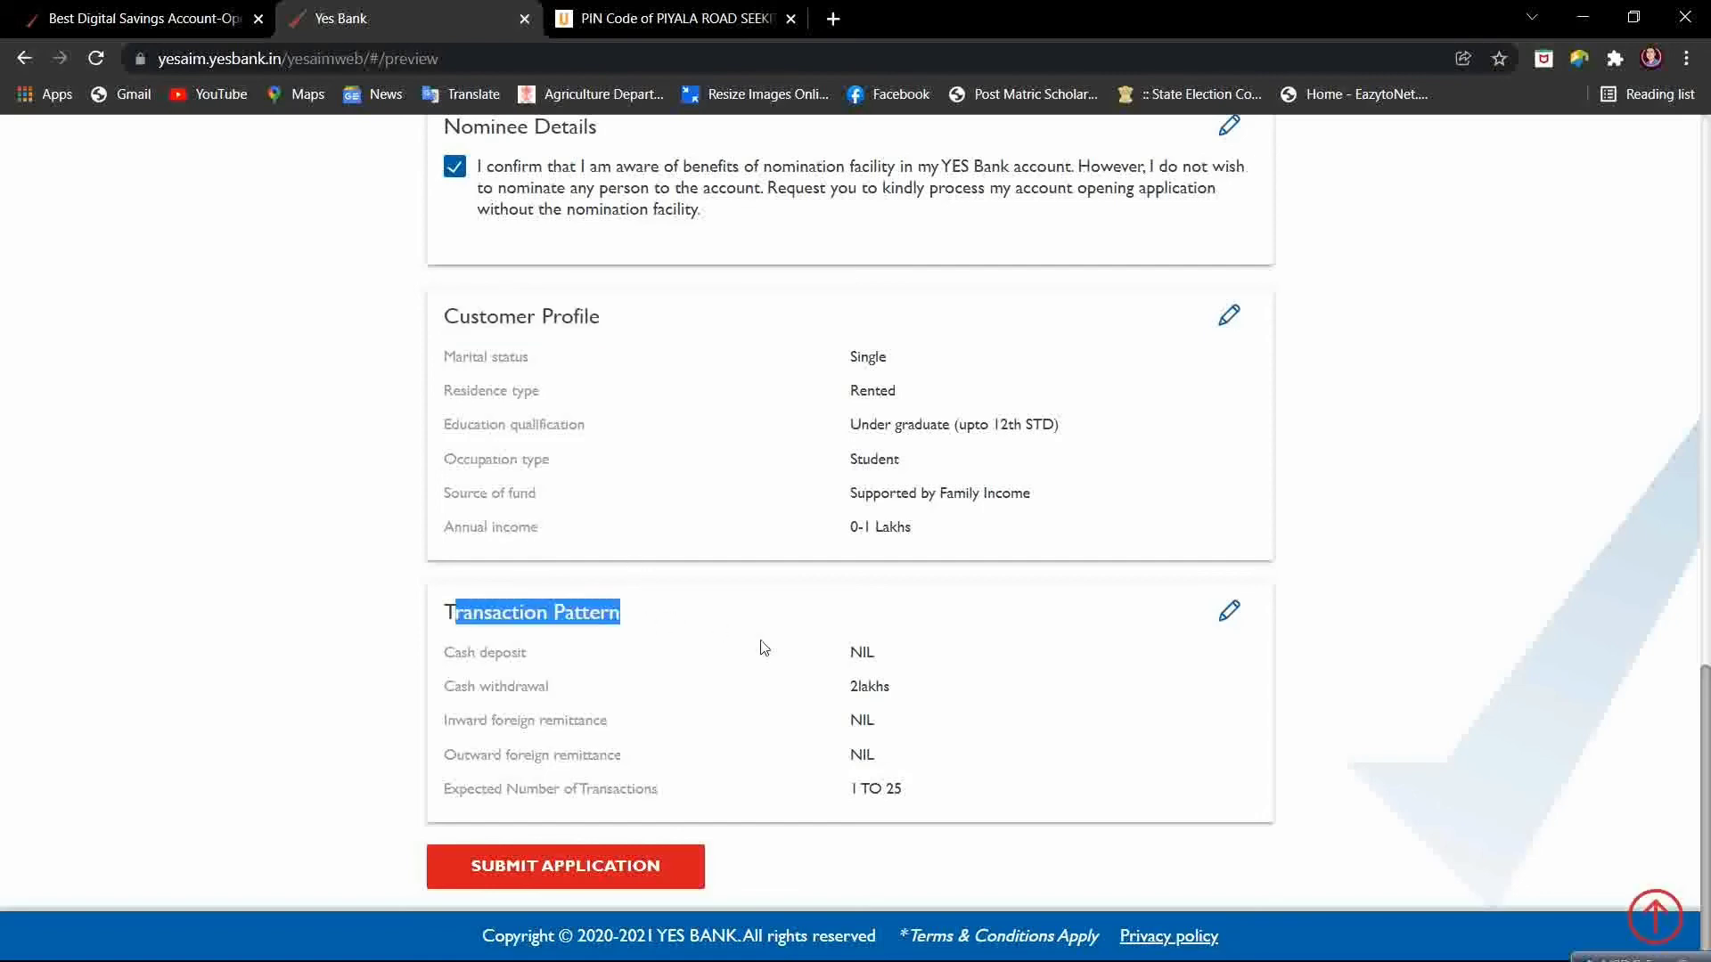
{"action": "left_click_drag", "start_coordinate": [444, 652], "coordinate": [854, 637]}
{"action": "double_click", "coordinate": [477, 690]}
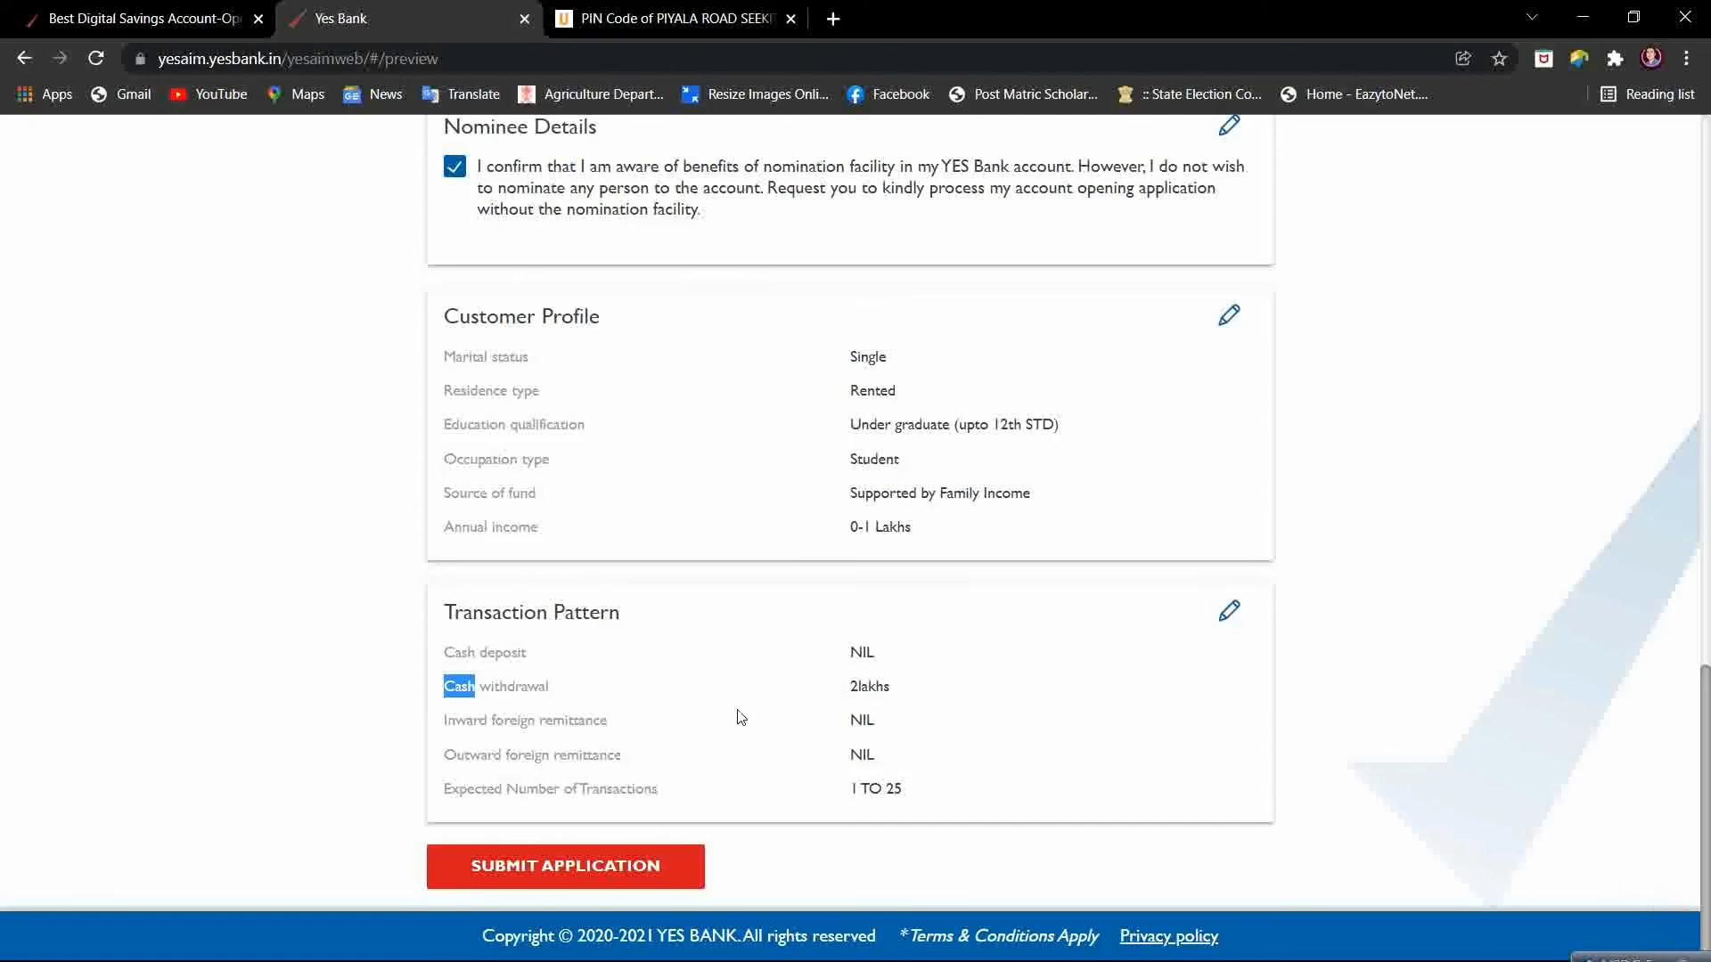
{"action": "left_click_drag", "start_coordinate": [565, 722], "coordinate": [867, 724]}
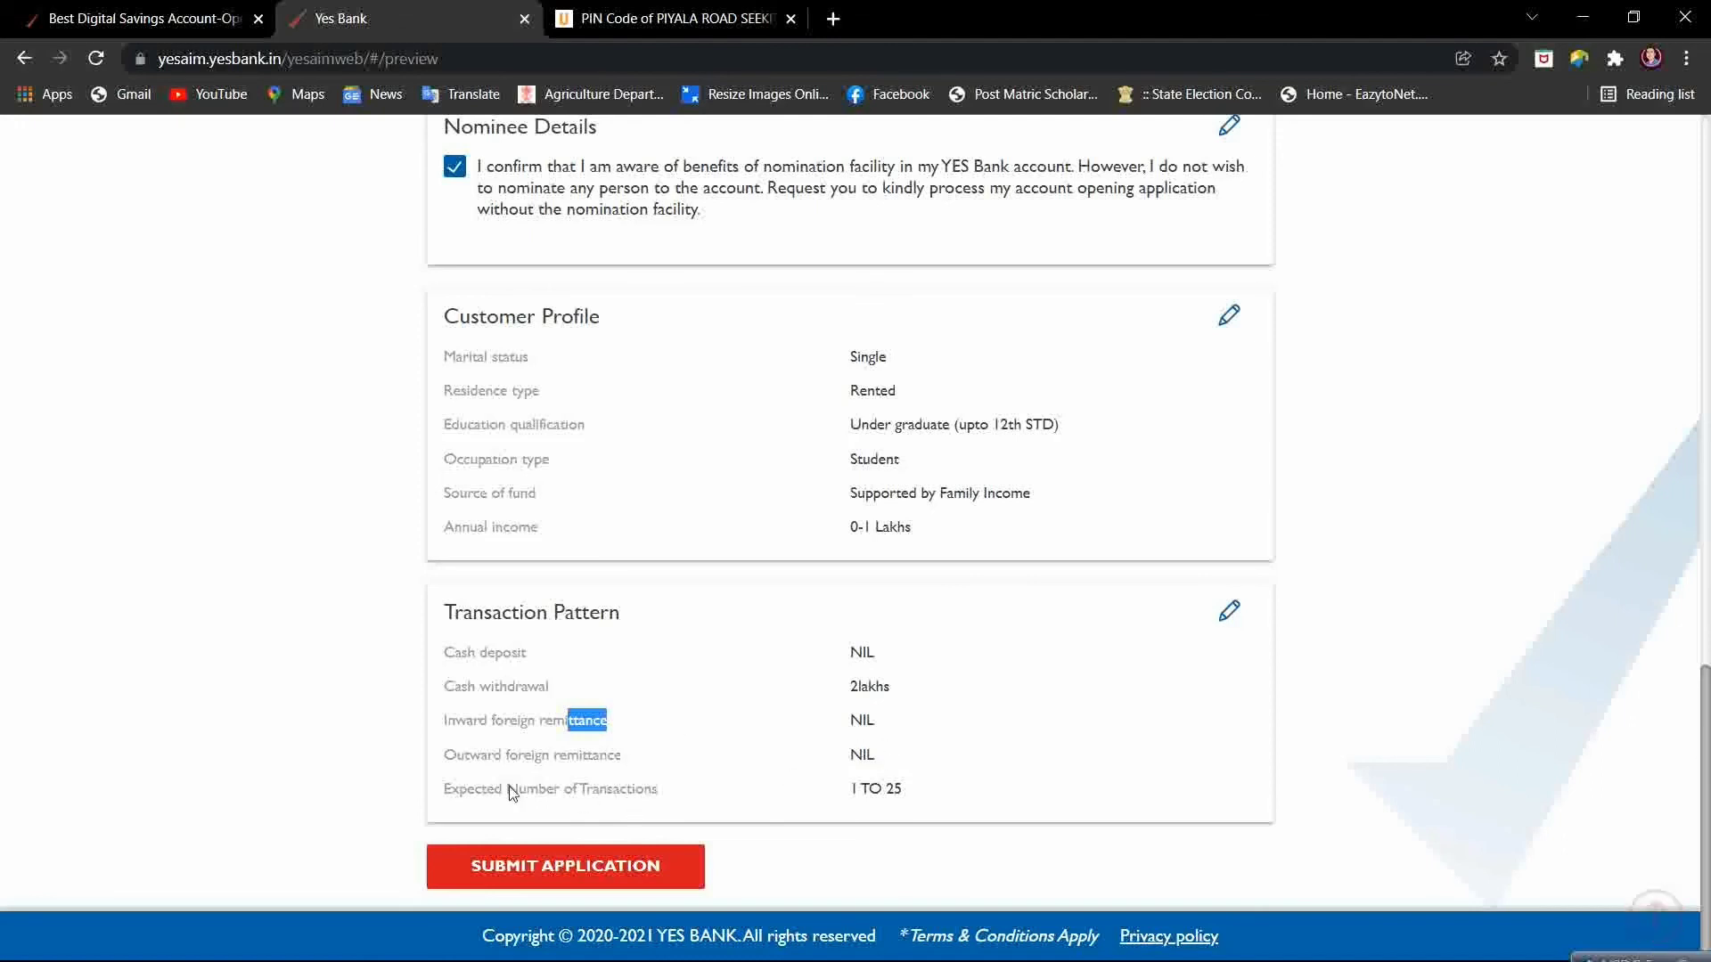
{"action": "left_click_drag", "start_coordinate": [441, 793], "coordinate": [869, 790]}
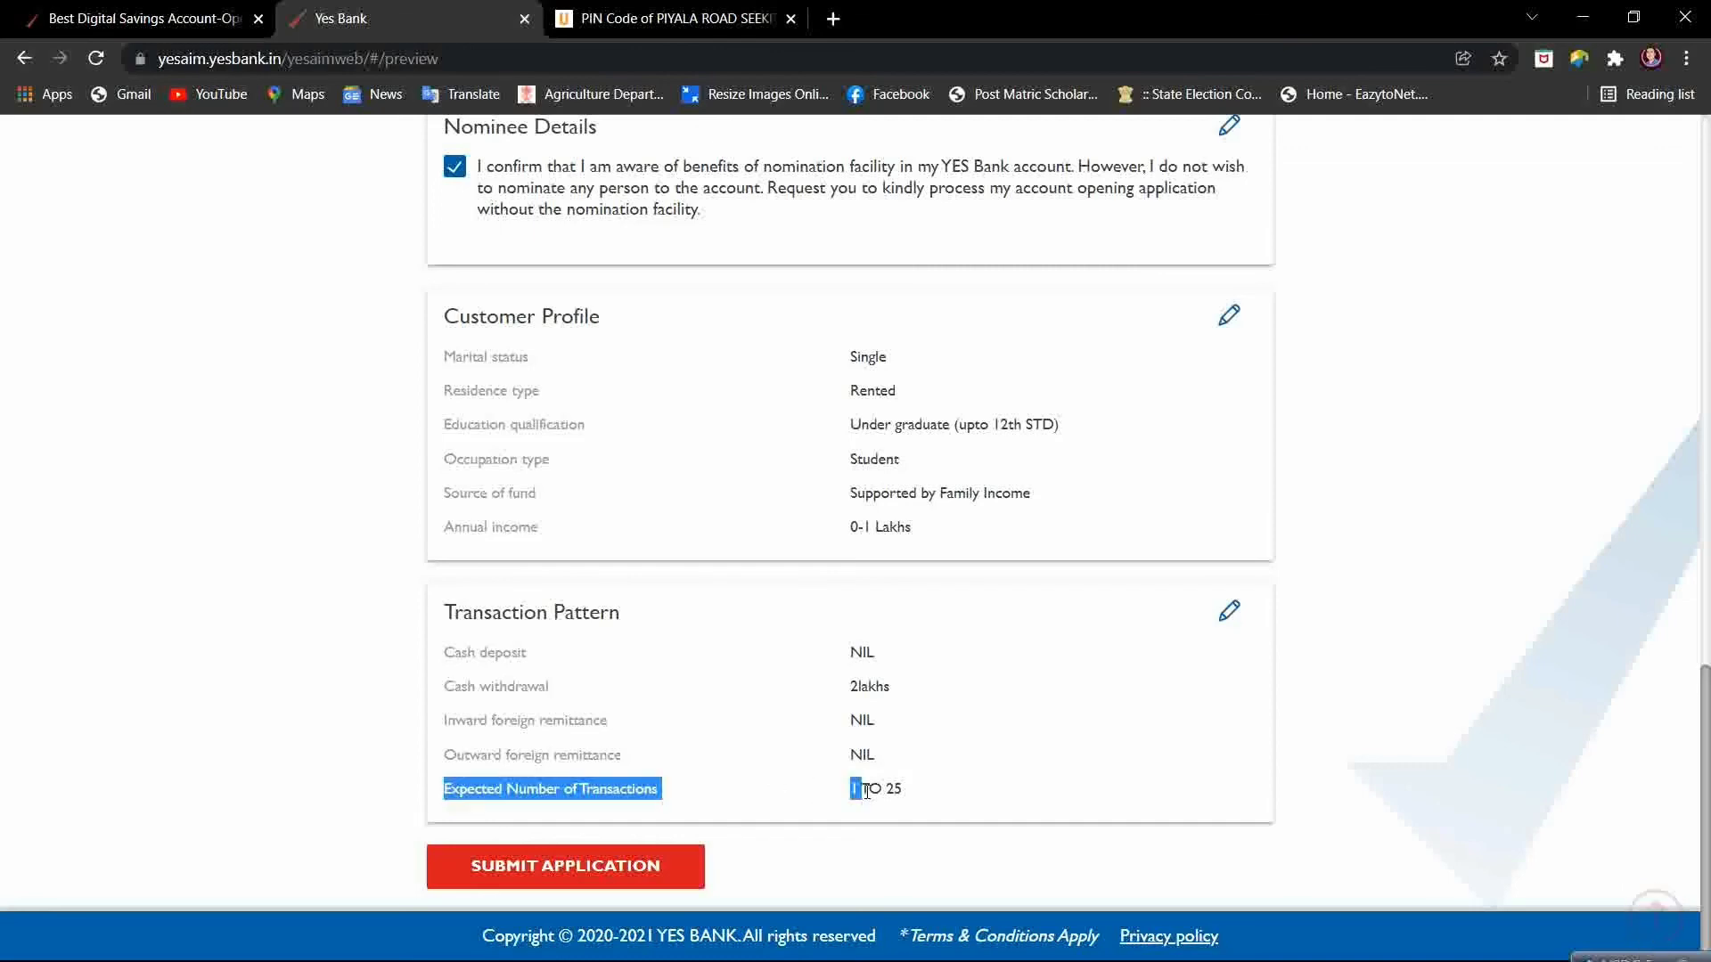
{"action": "left_click", "coordinate": [945, 800]}
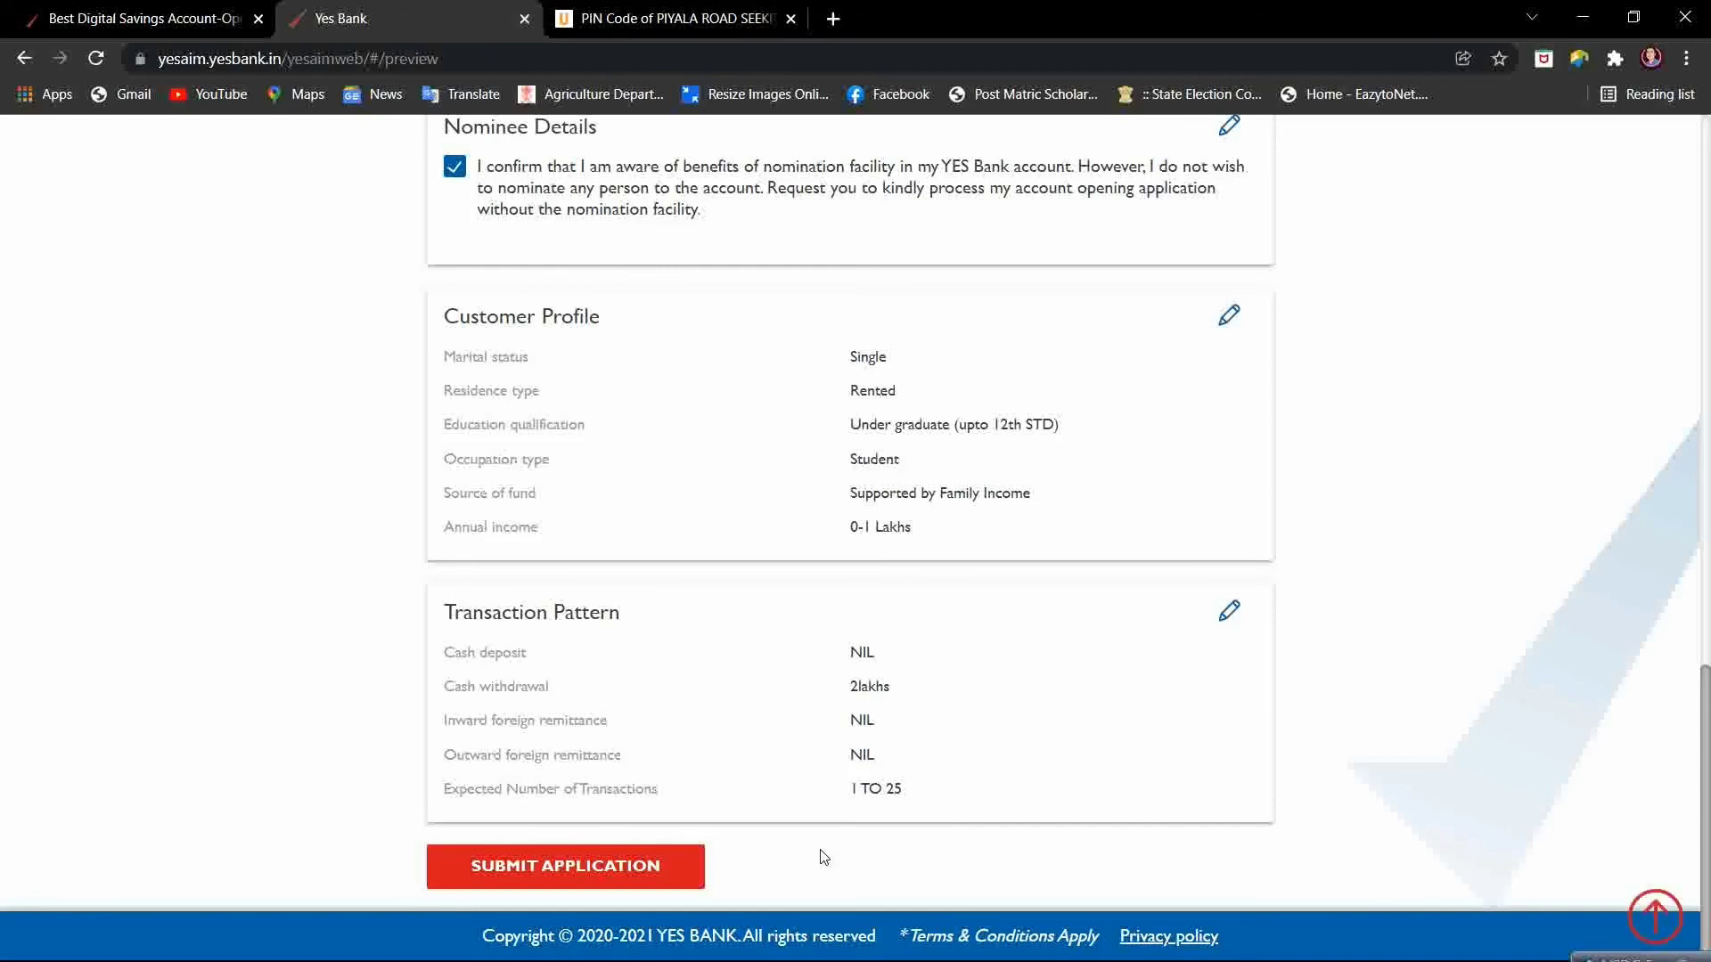
{"action": "left_click", "coordinate": [580, 873]}
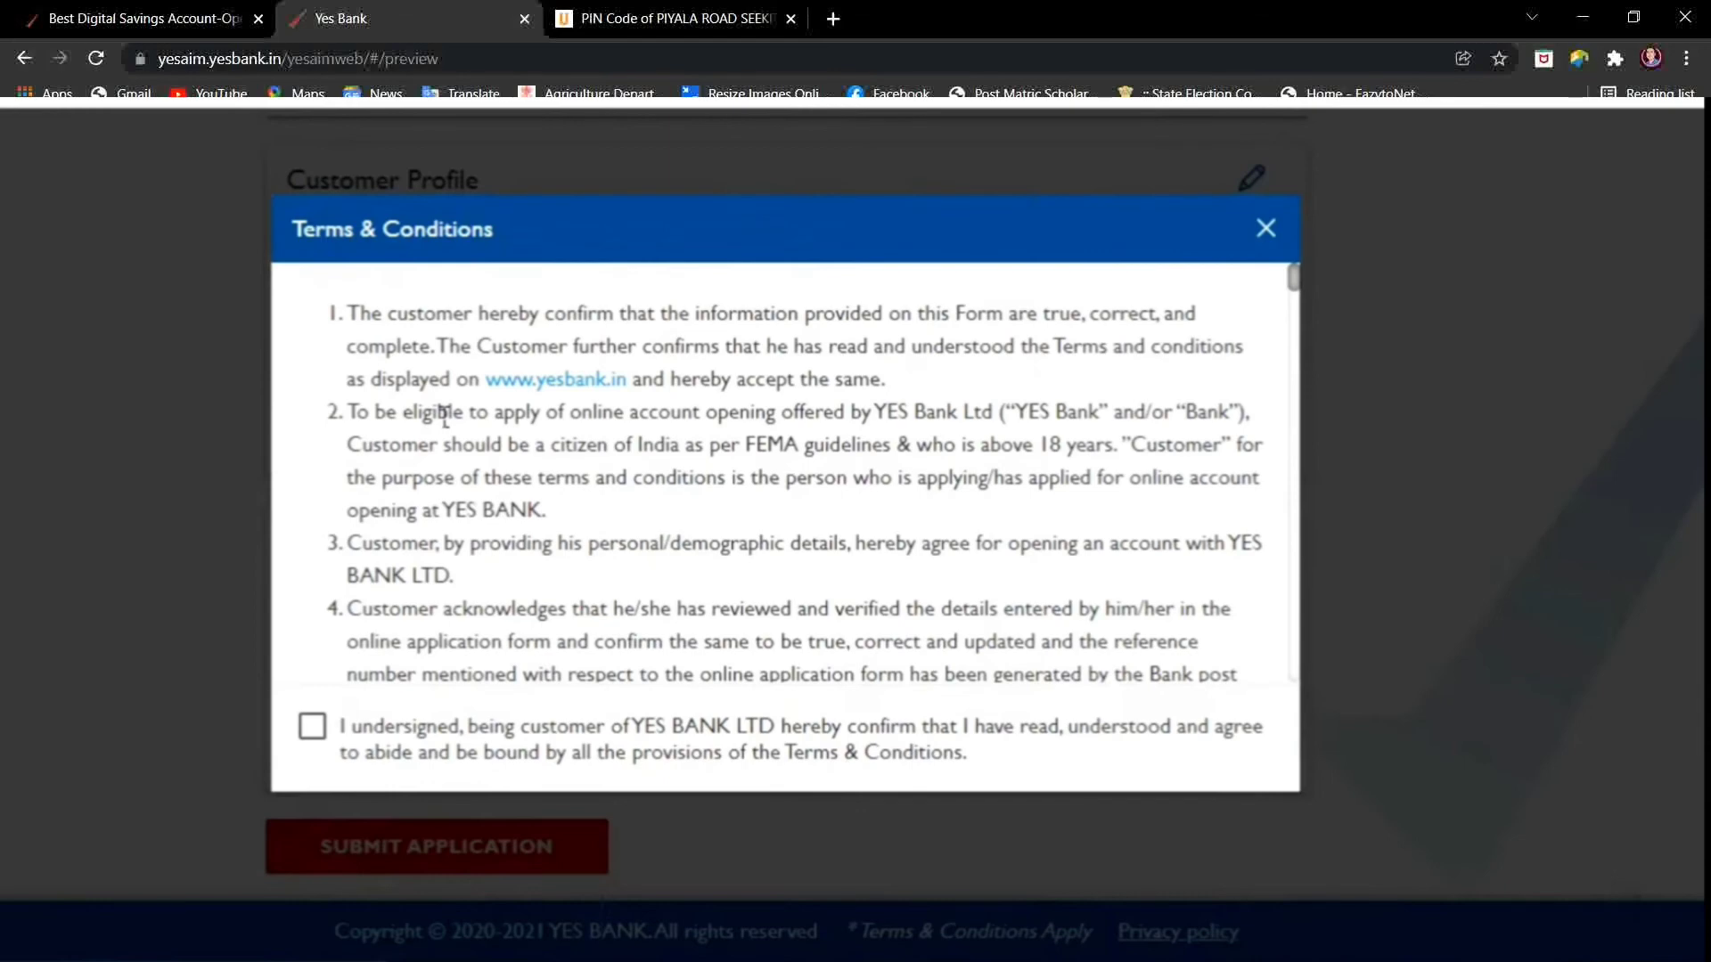